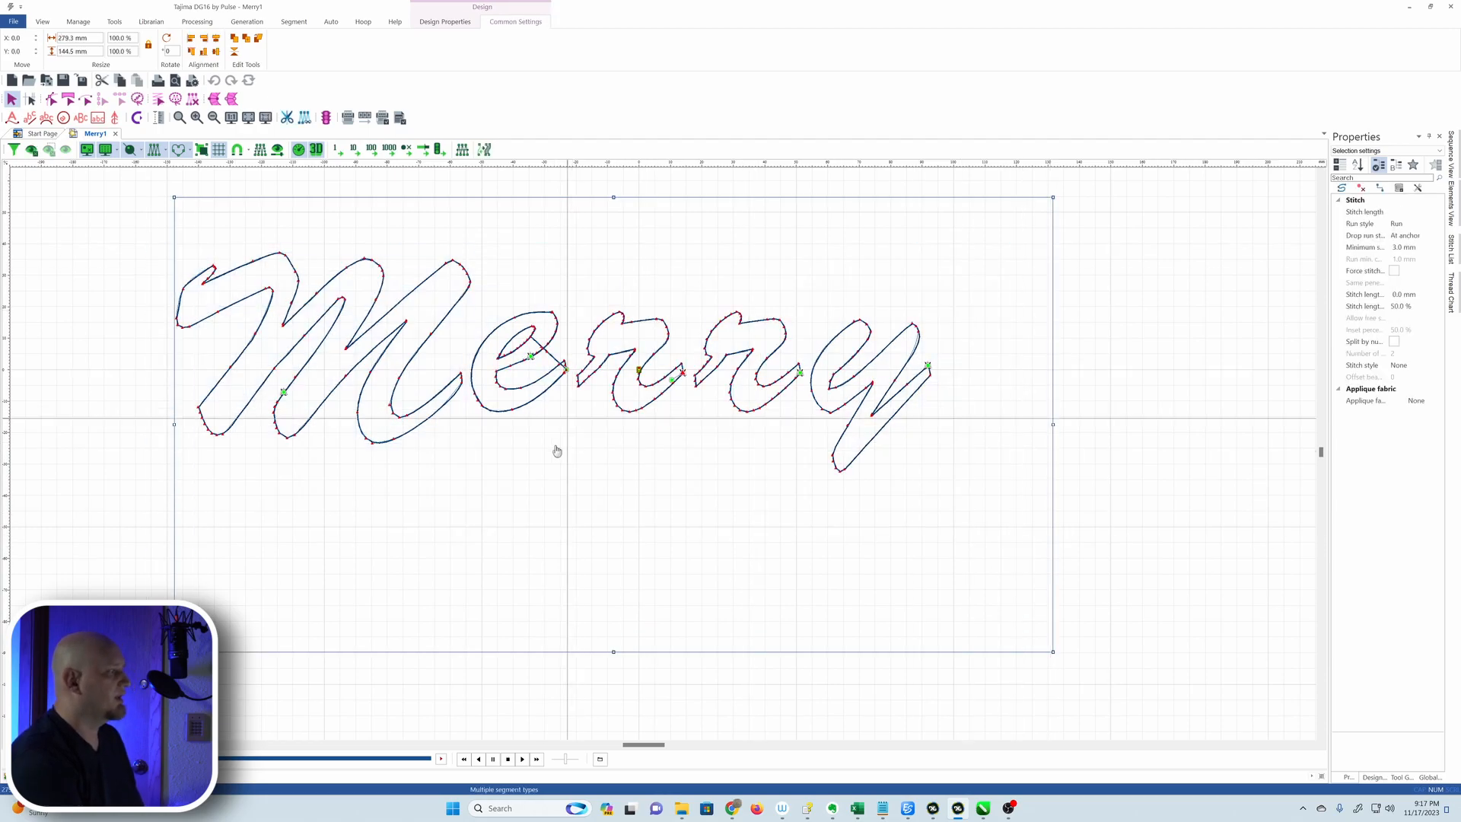
- Examine the separate run outlines of the Merry lettering by selecting the letters one after another, from M to y
click(114, 370)
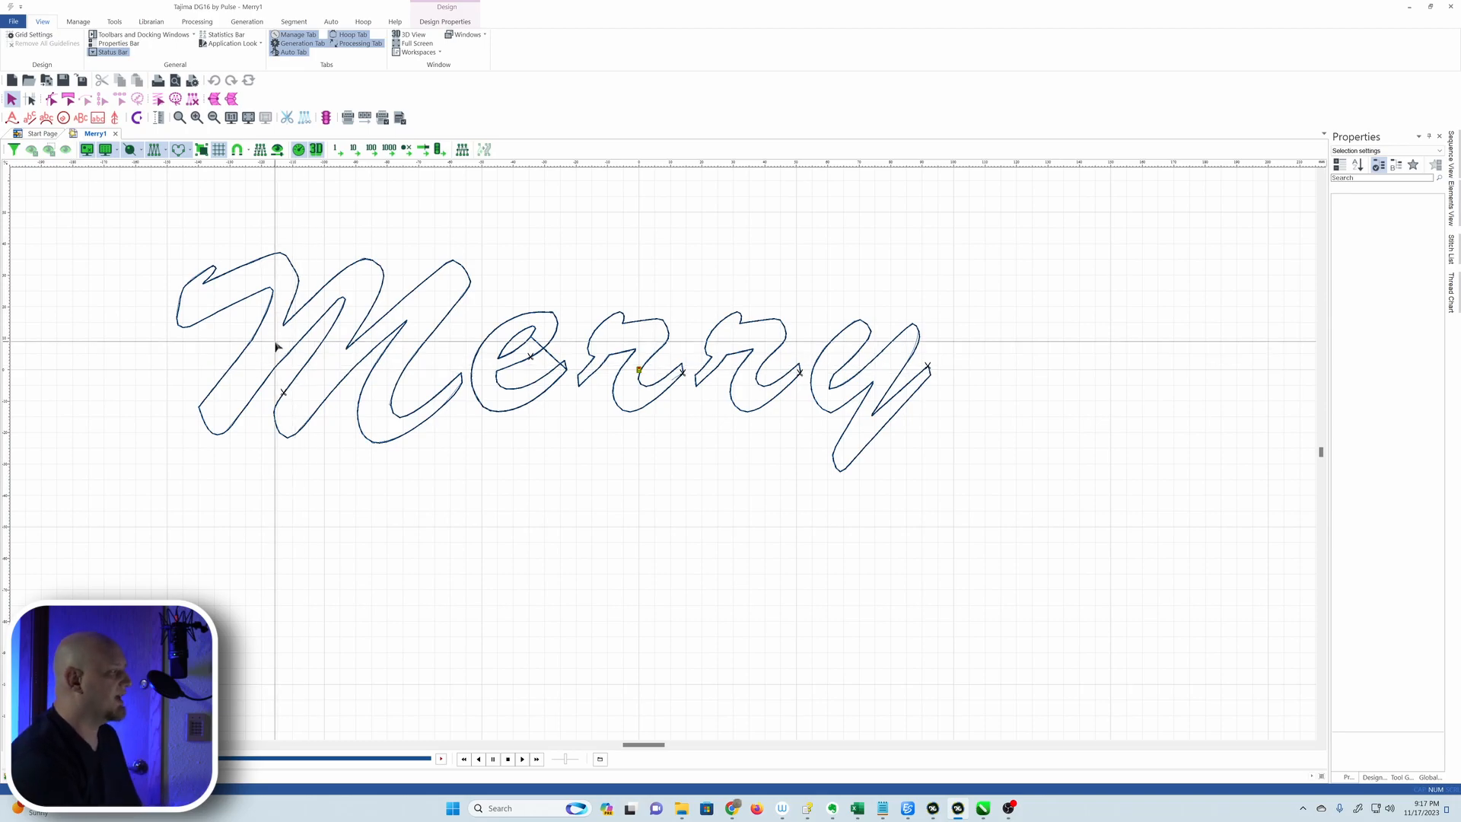
click(286, 391)
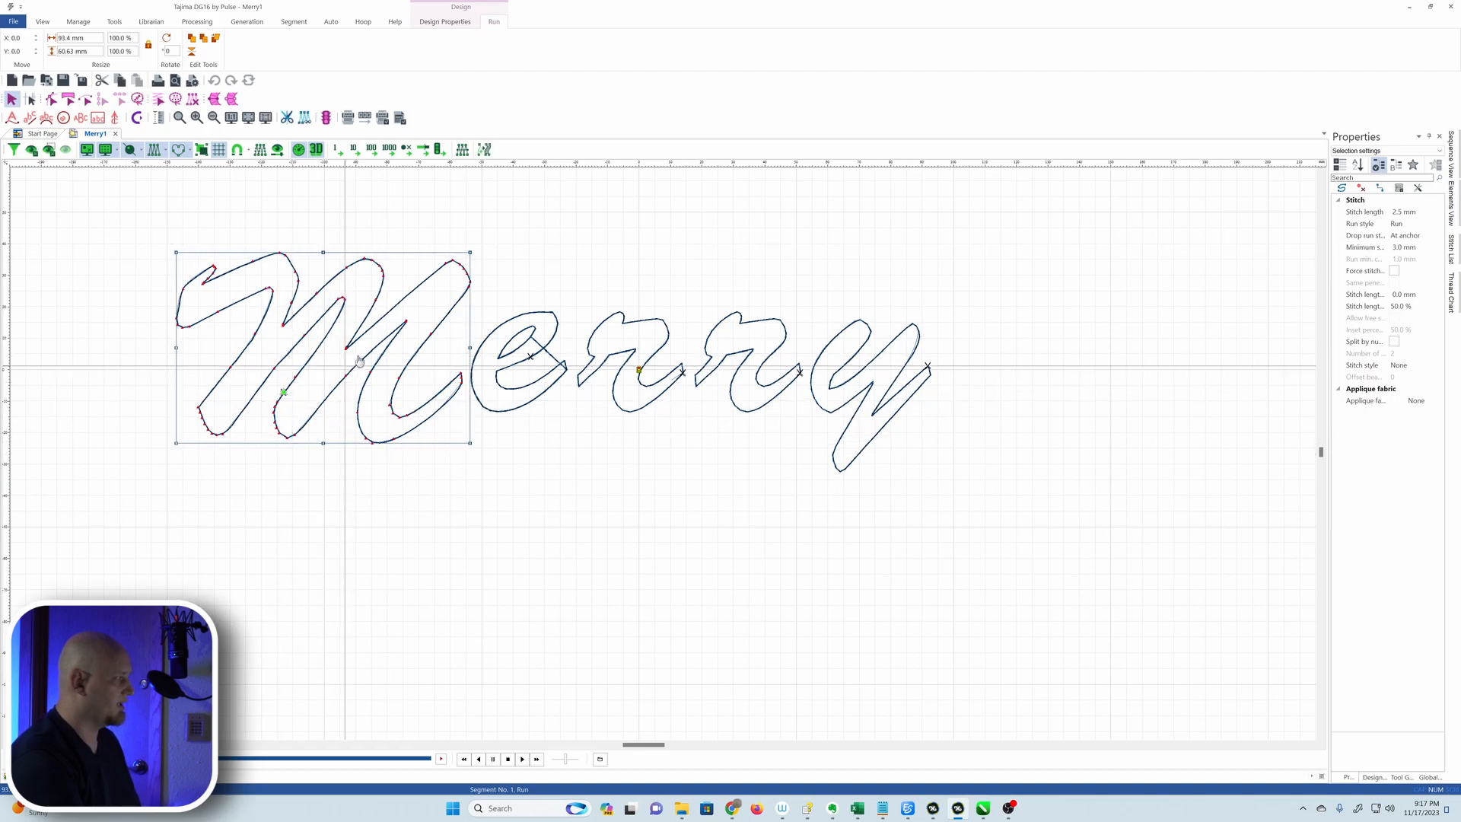
click(528, 365)
click(651, 358)
click(740, 286)
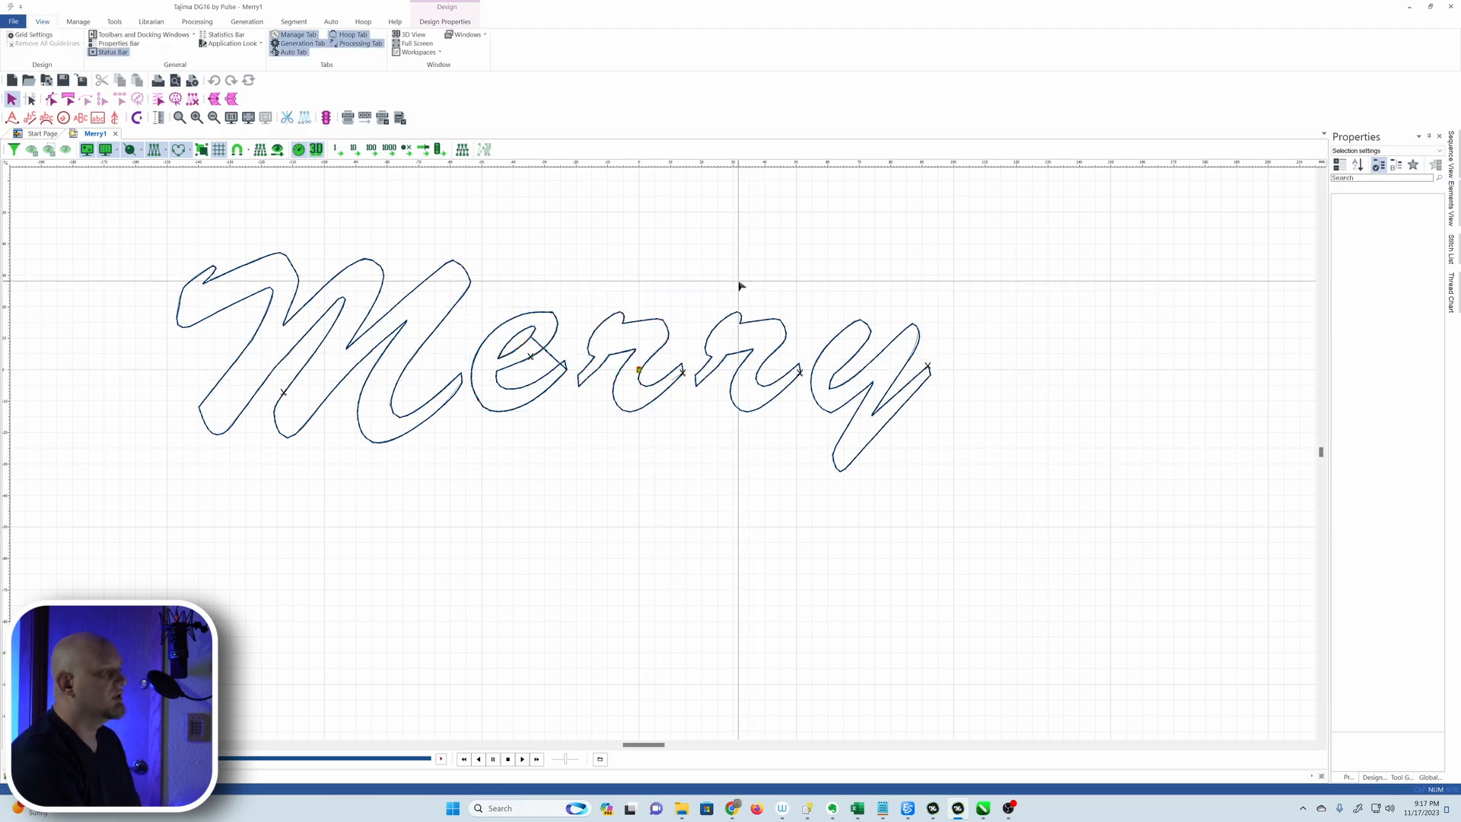
click(679, 385)
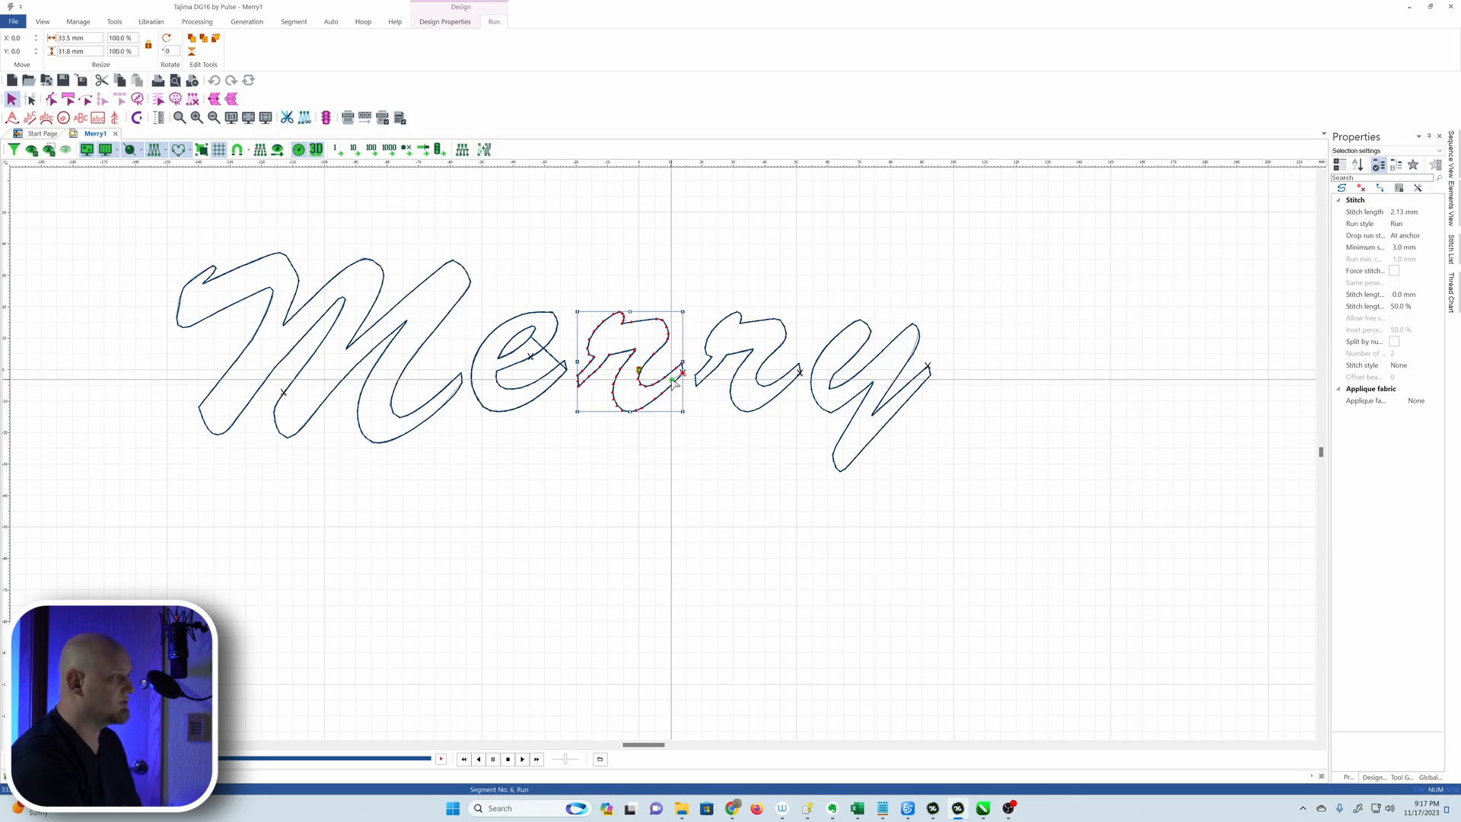
click(792, 389)
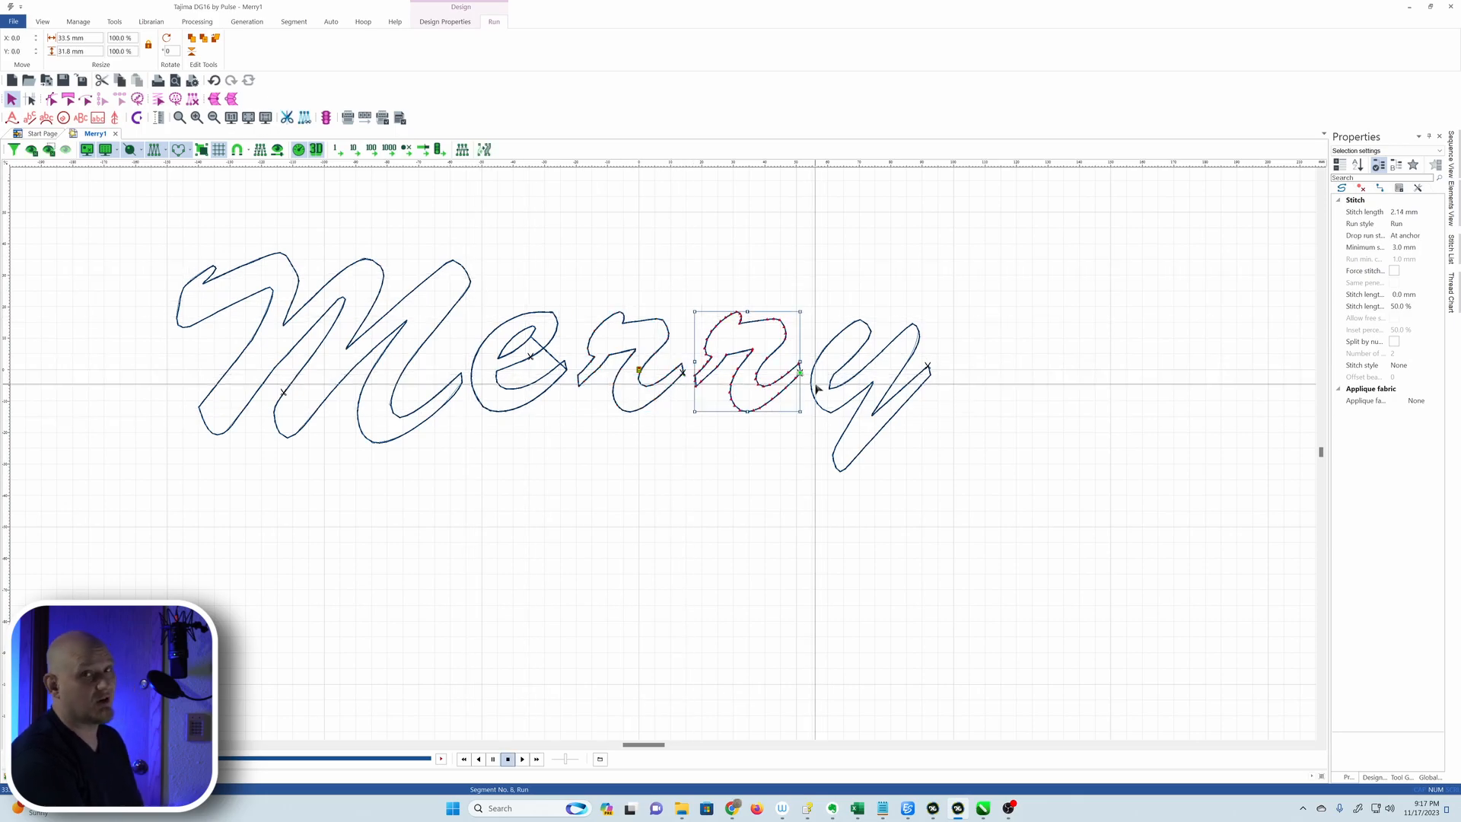
click(928, 374)
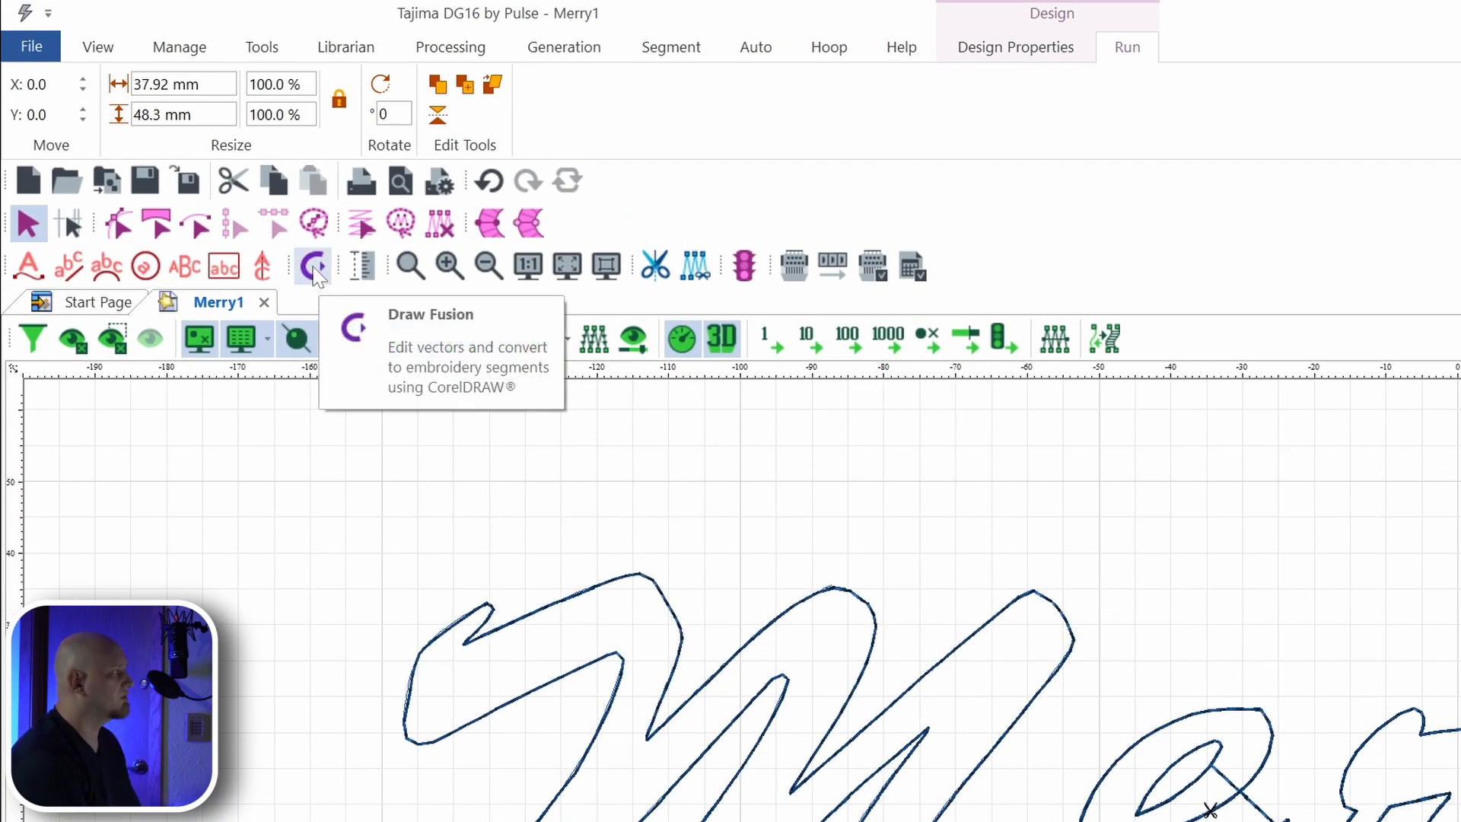
- Send the Merry outlines to Draw Fusion, accepting Satin Path or Complex Fill for fill shapes and Run for outline shapes
click(313, 268)
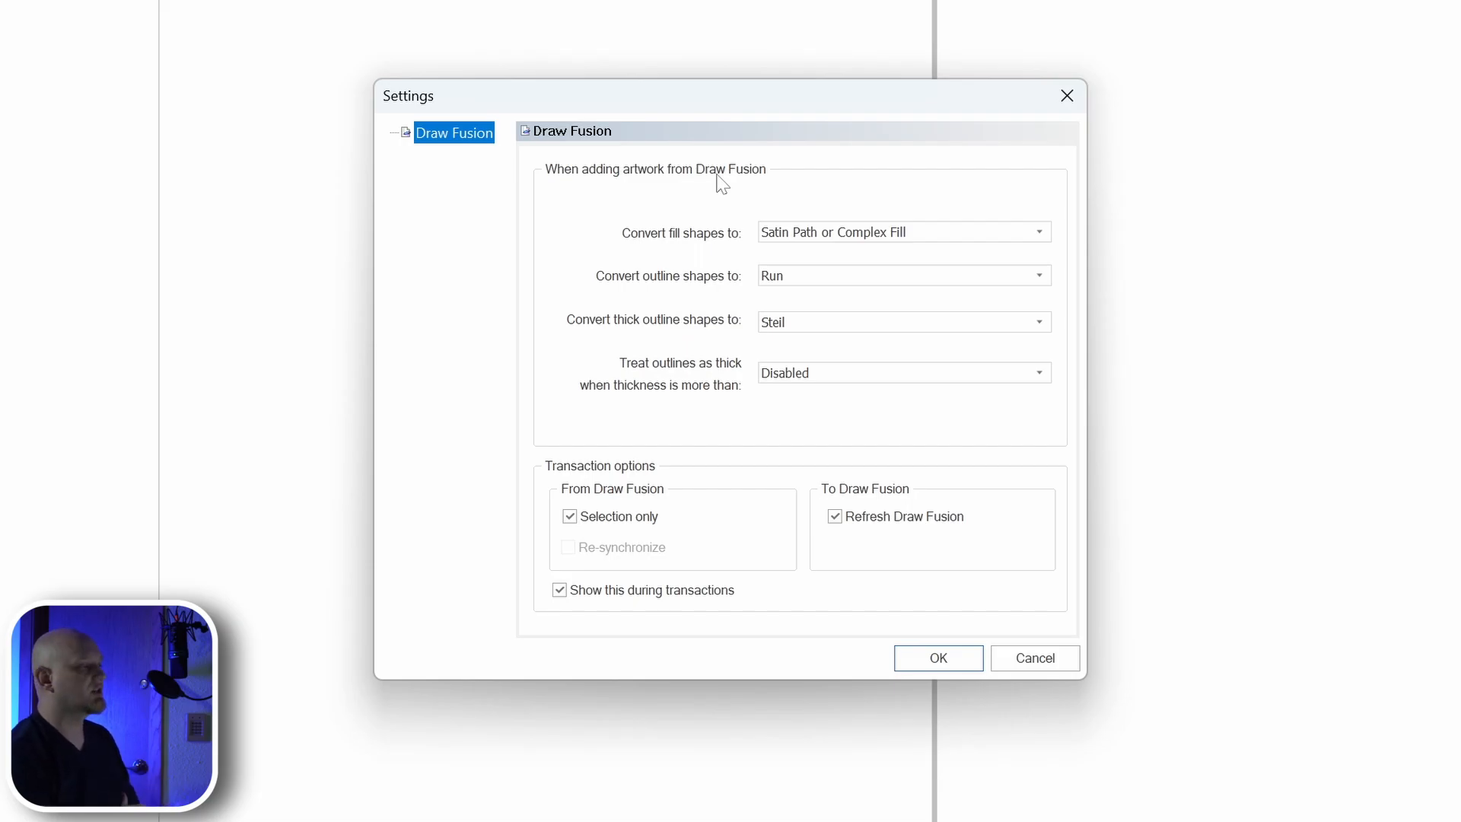
click(965, 658)
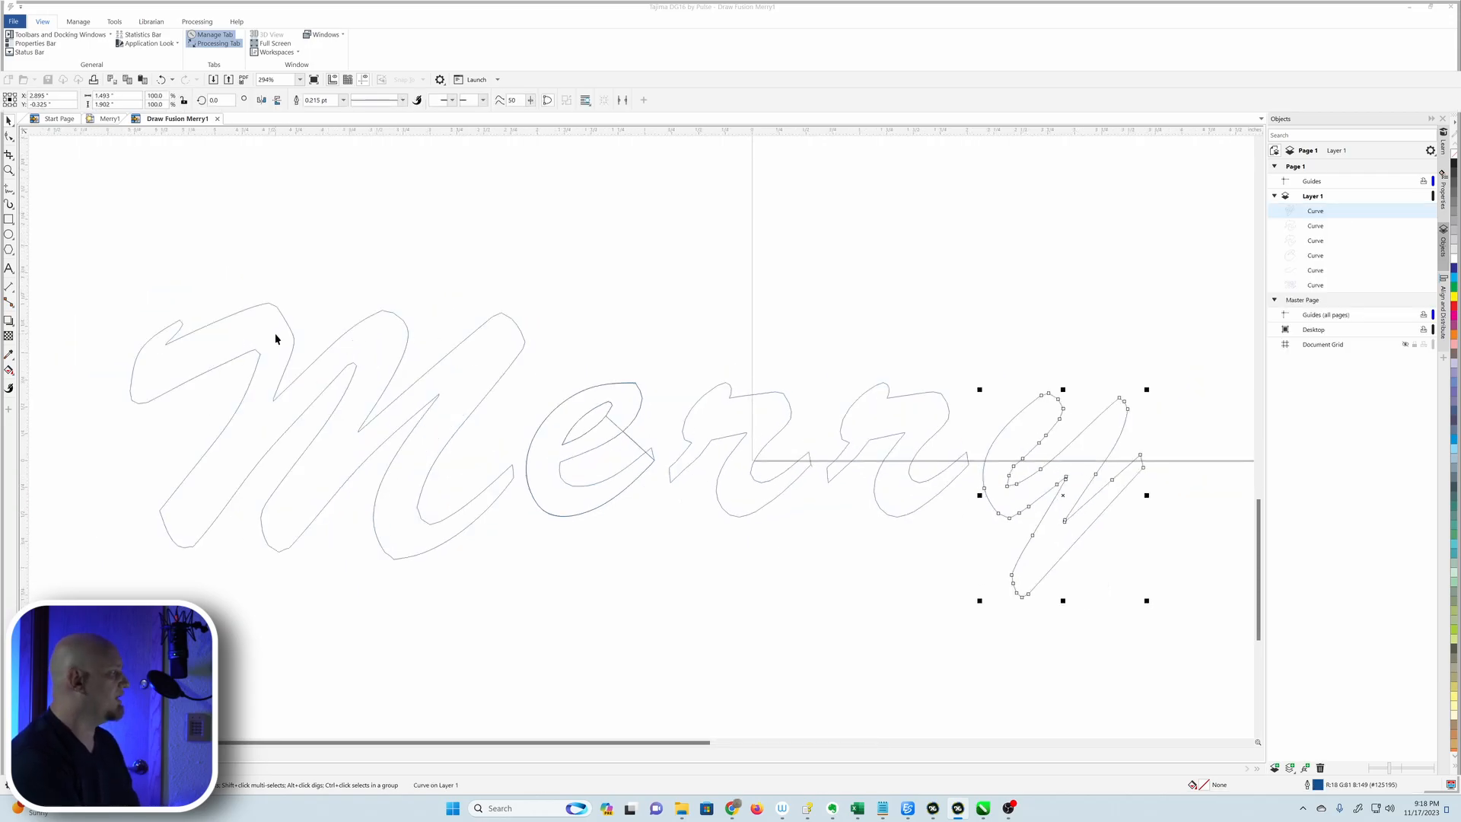
- Delete the surplus node on the doubled diagonal line crossing the letter e, using the Shape tool
click(289, 332)
click(606, 386)
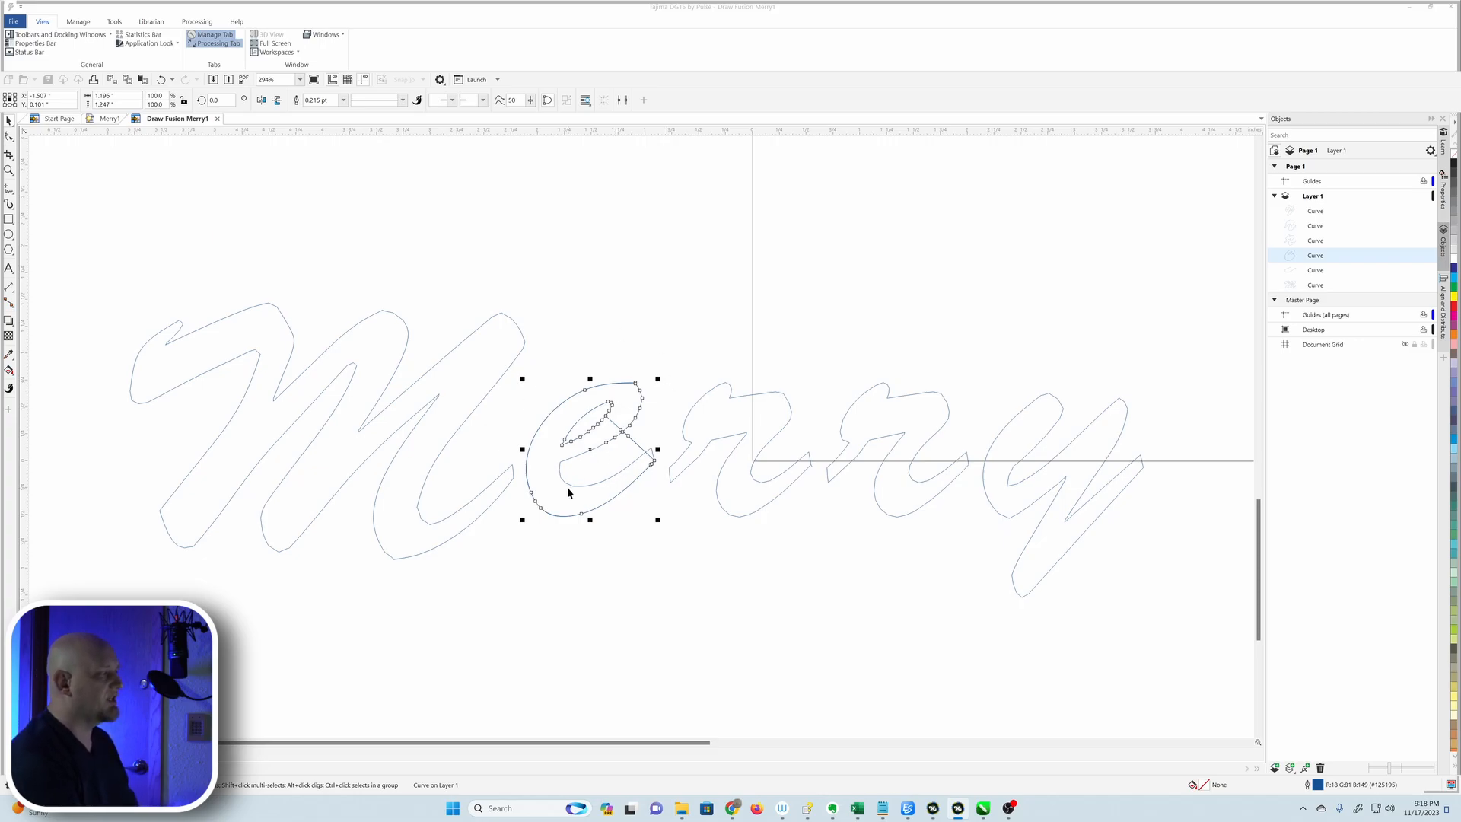
scroll(608, 461, up, 4)
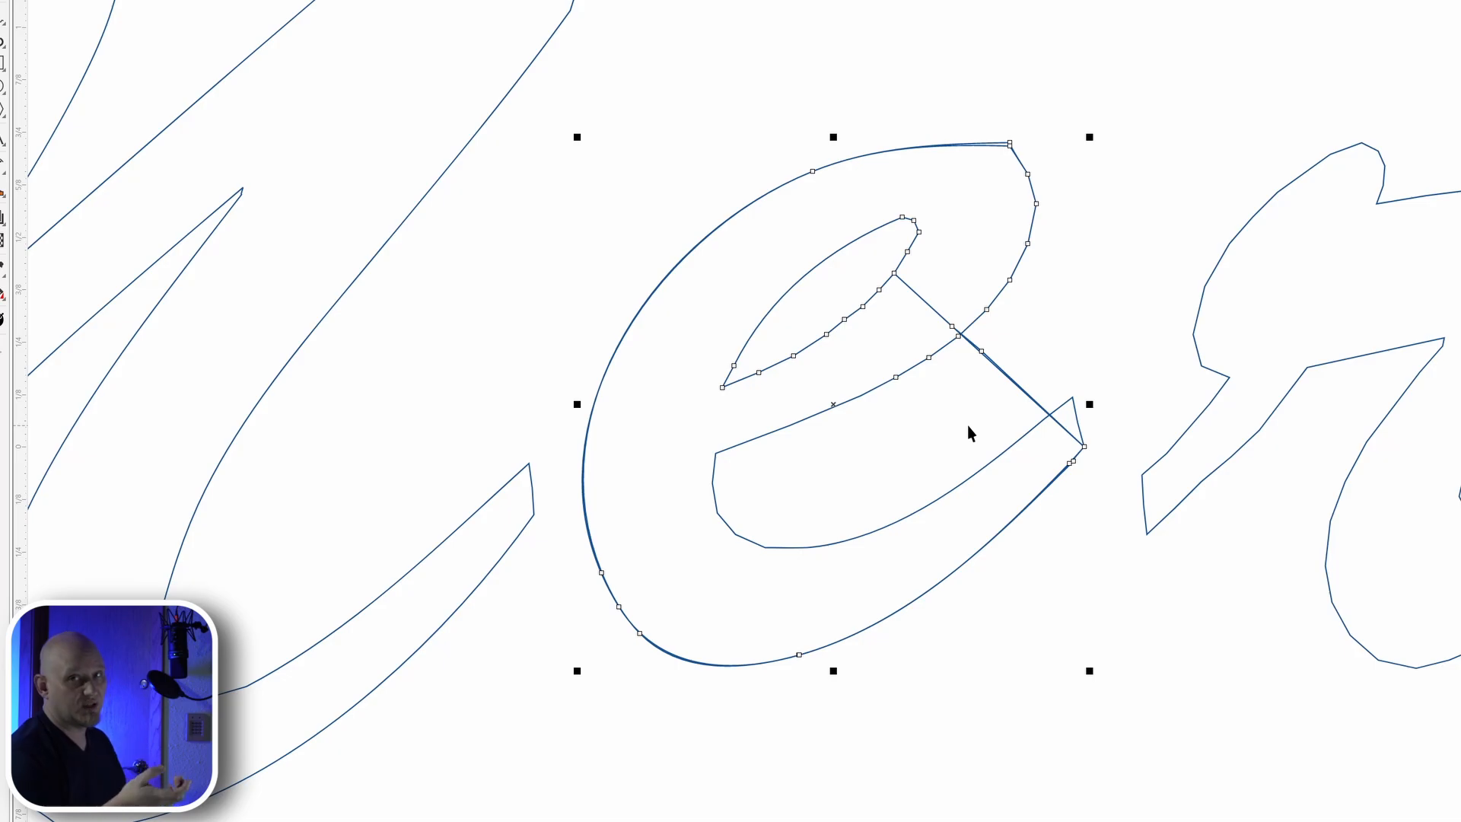
scroll(913, 506, down, 2)
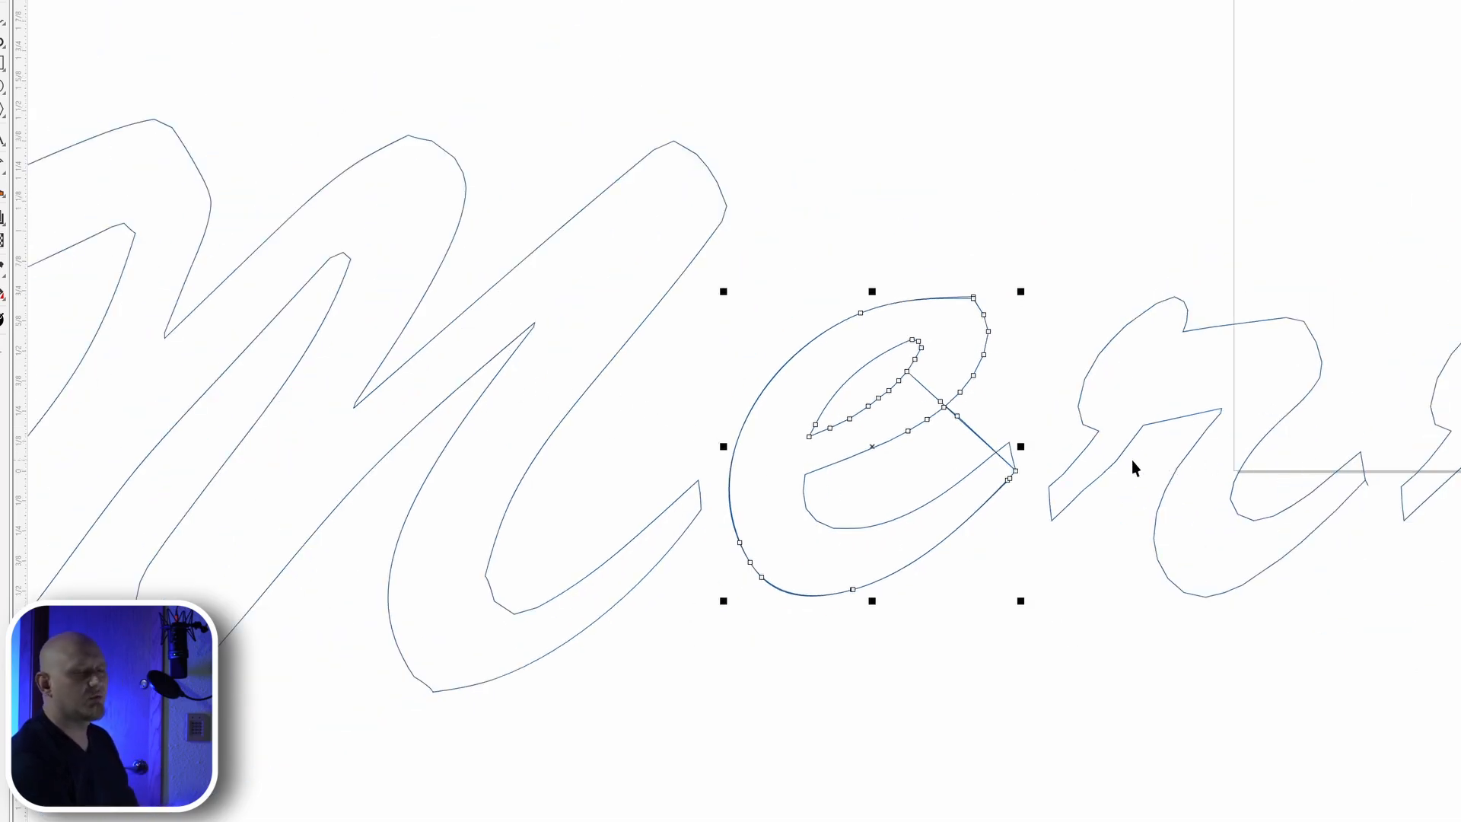
scroll(887, 443, up, 2)
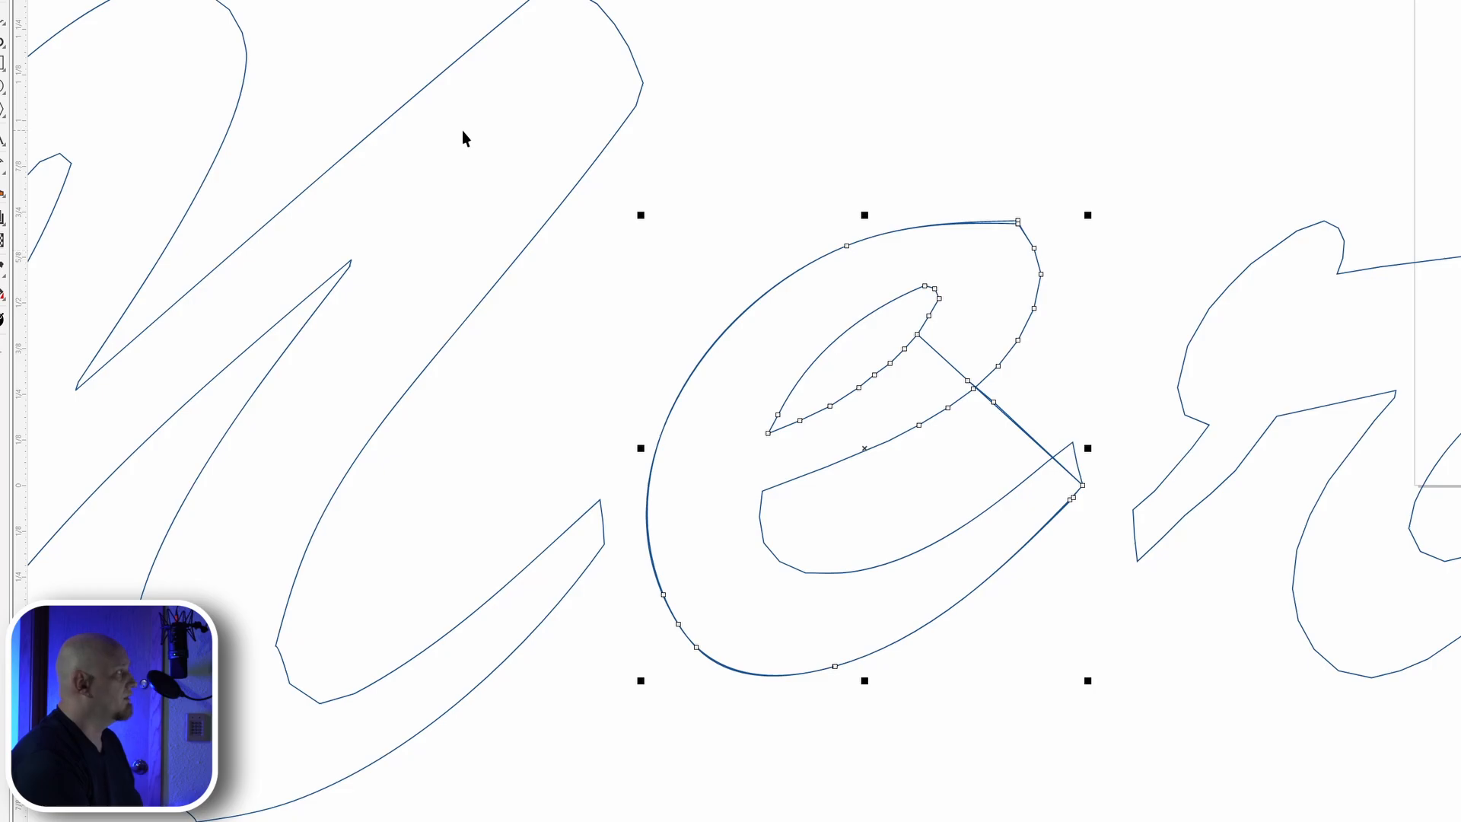
key(F10)
scroll(1037, 489, up, 2)
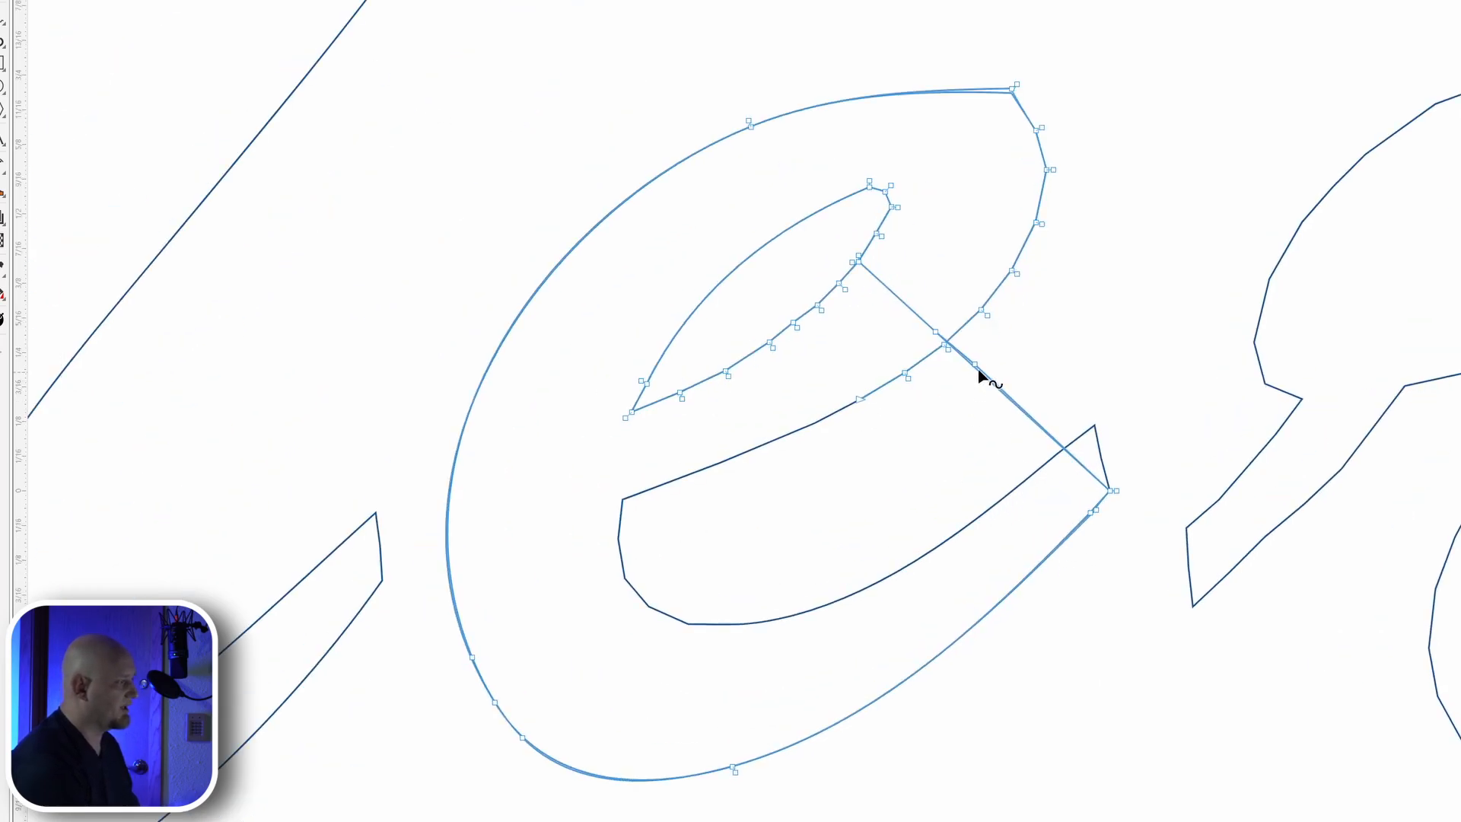
drag(979, 371, 1038, 356)
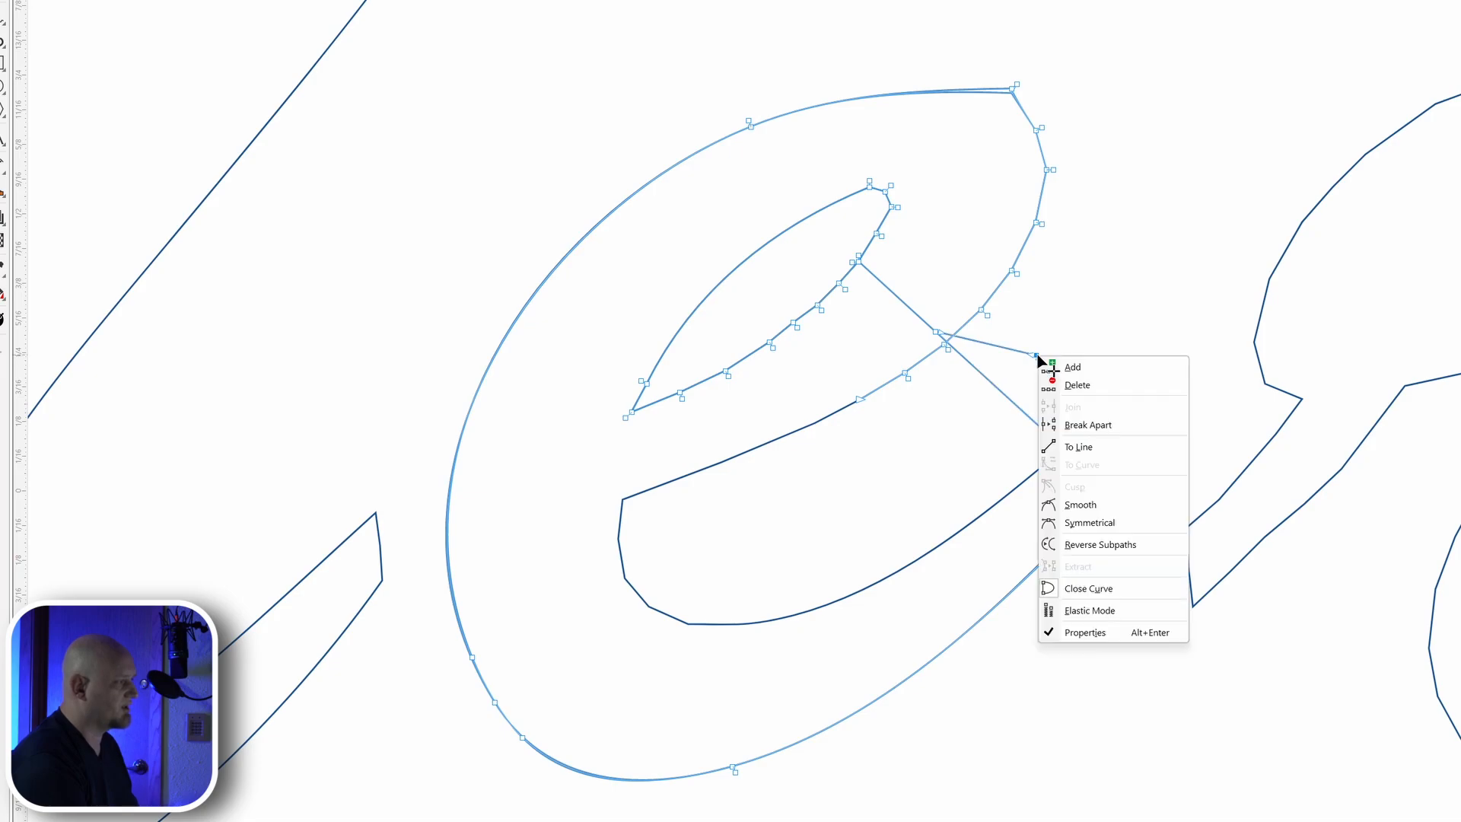
click(1105, 390)
drag(1103, 389, 1011, 332)
key(Delete)
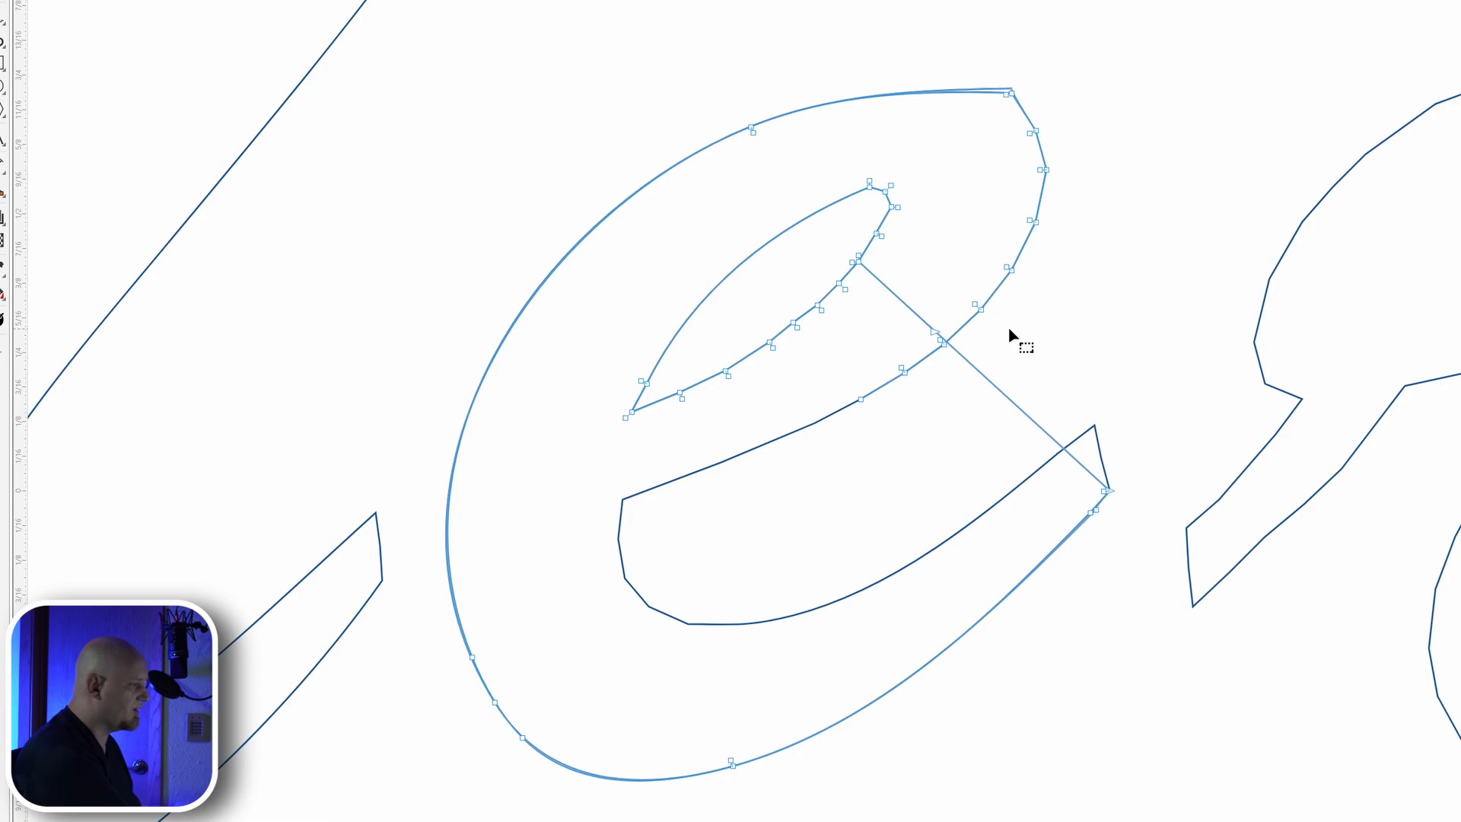
- Pull the nodes of the e's duplicate outer curve outward along its lower edge, left side and upper left
drag(1096, 511, 1147, 582)
click(1096, 511)
drag(1096, 511, 1104, 673)
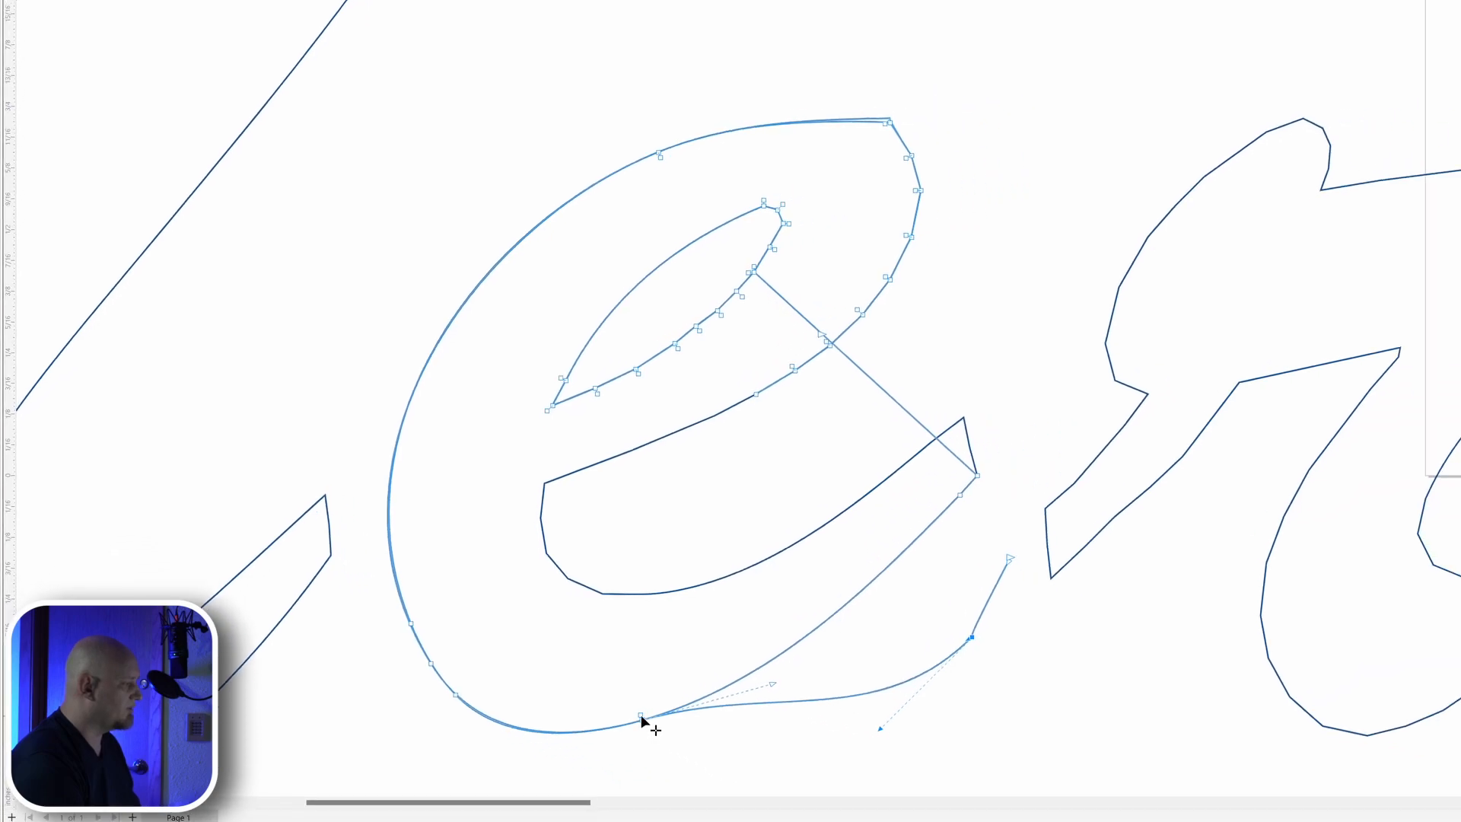
drag(641, 715, 655, 771)
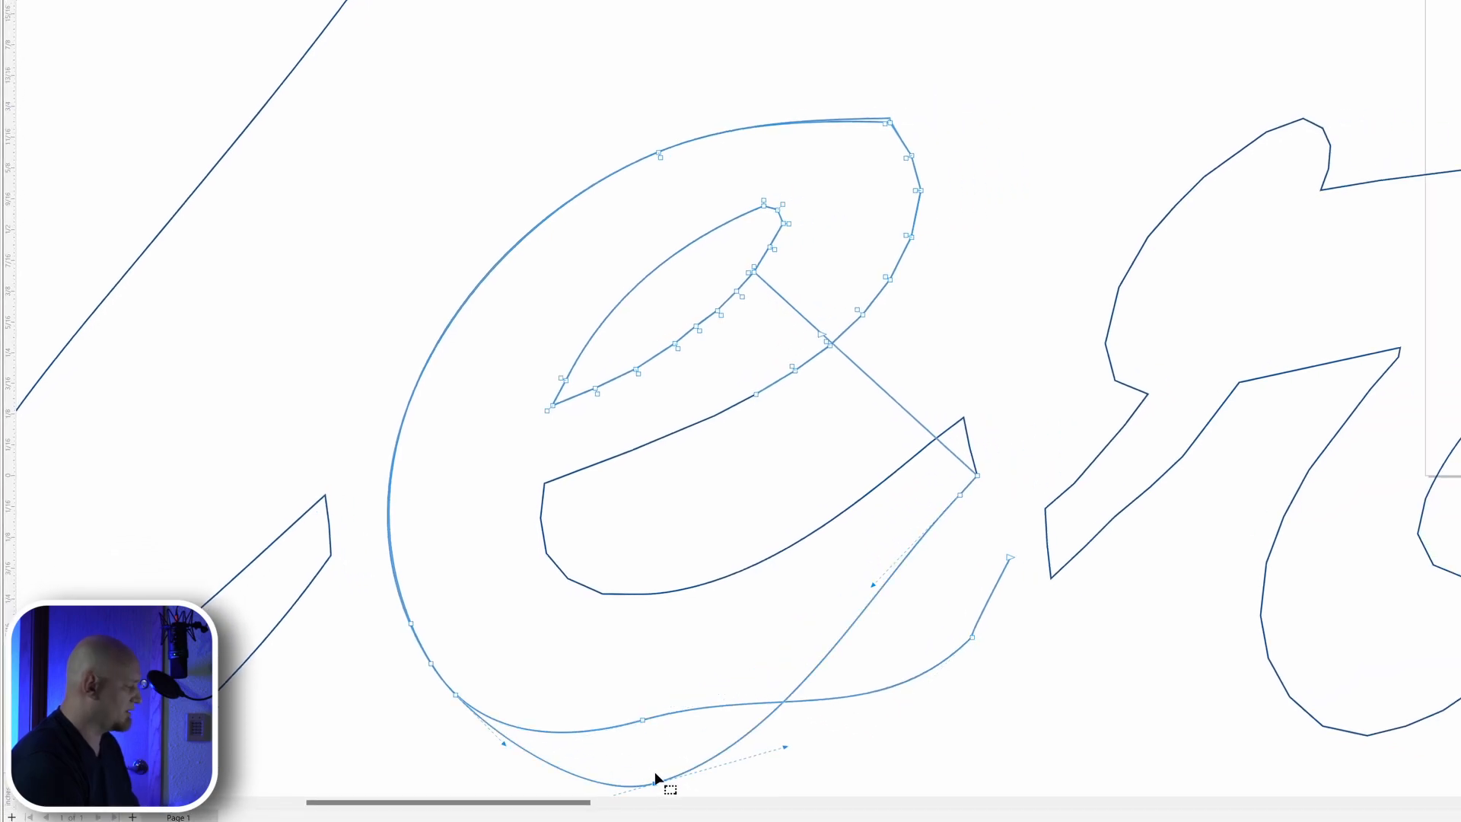
key(ctrl+z)
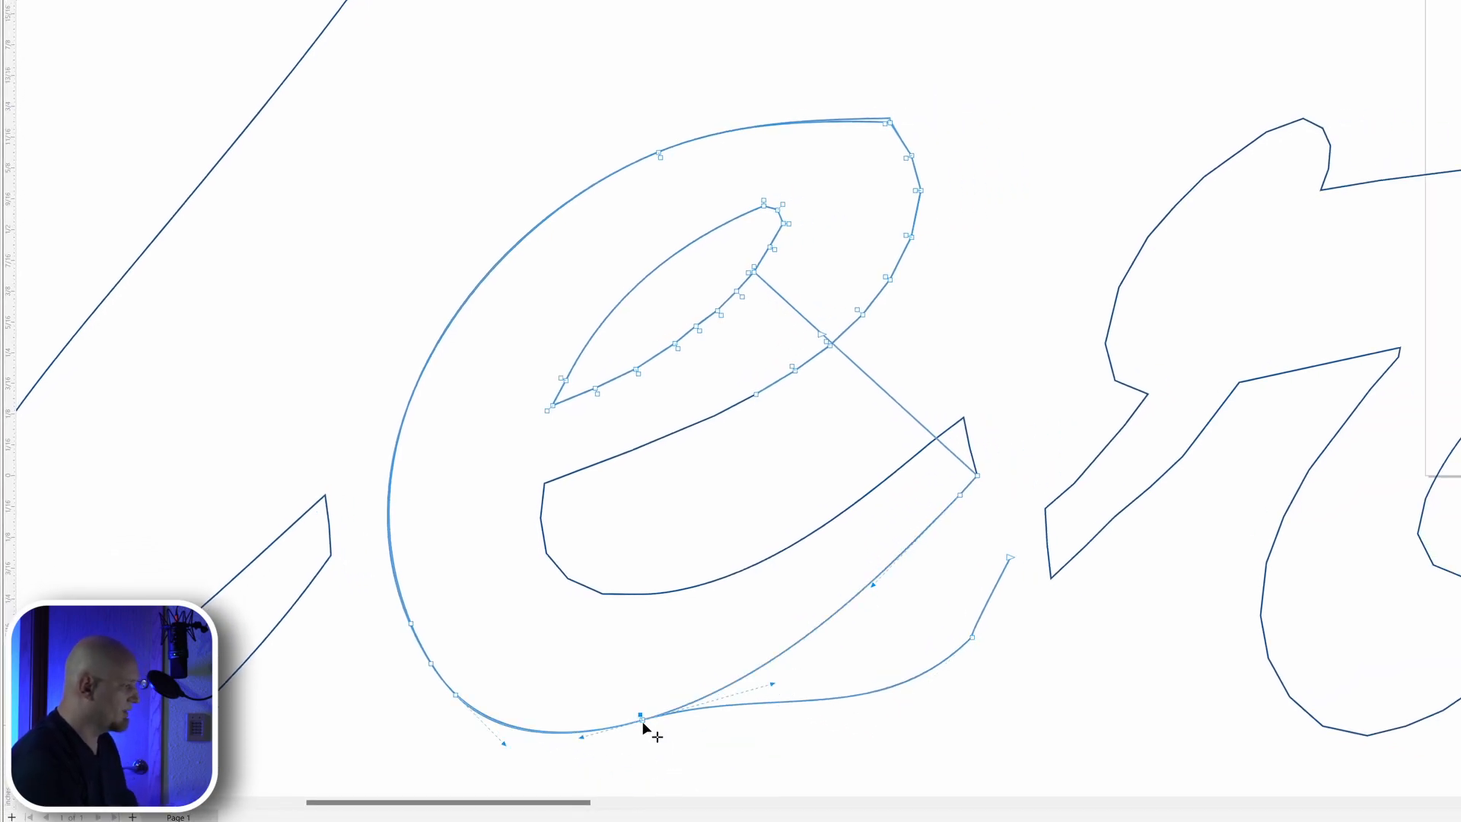
drag(641, 717, 601, 787)
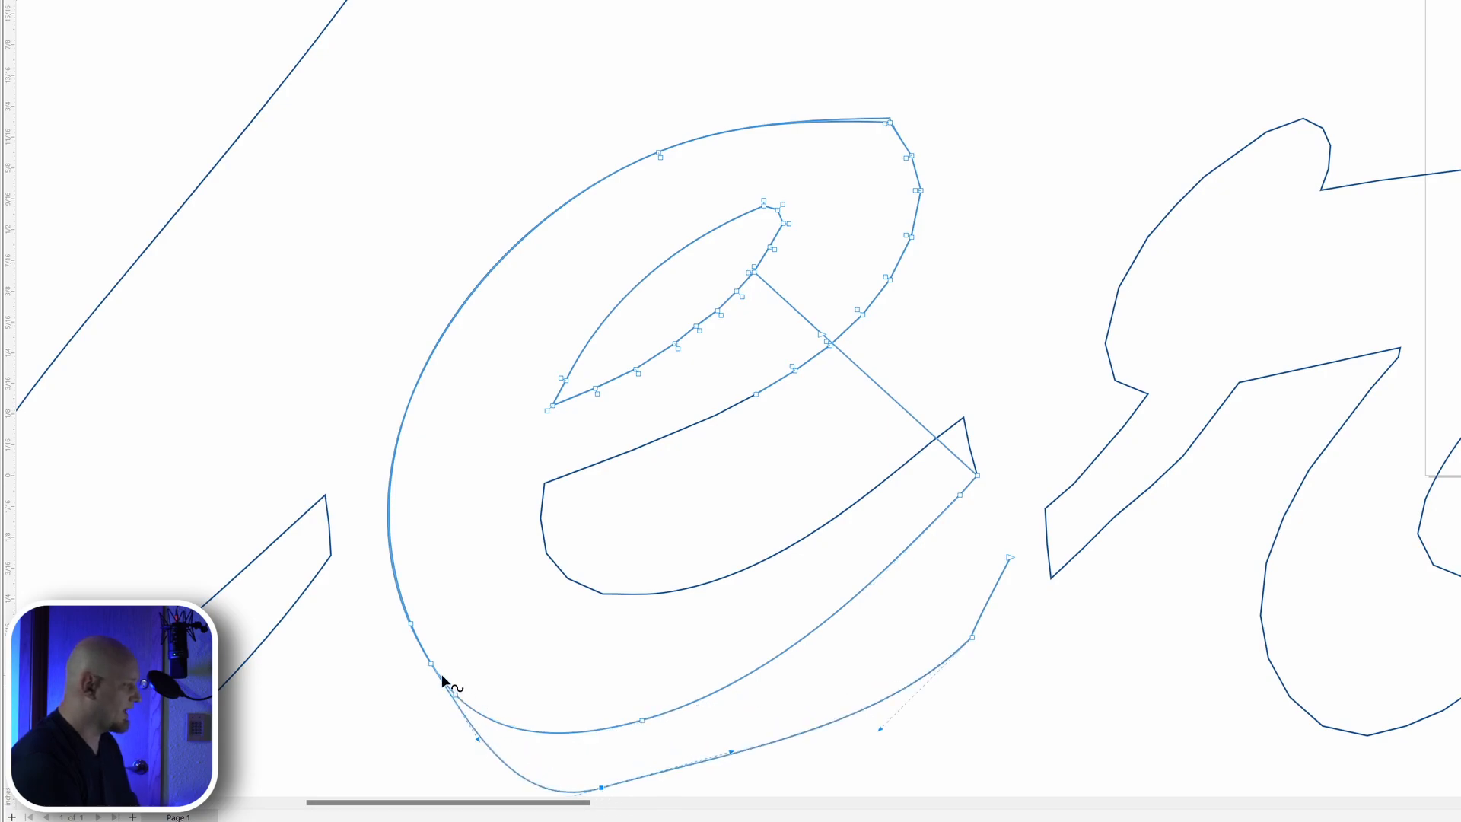
drag(431, 666, 383, 677)
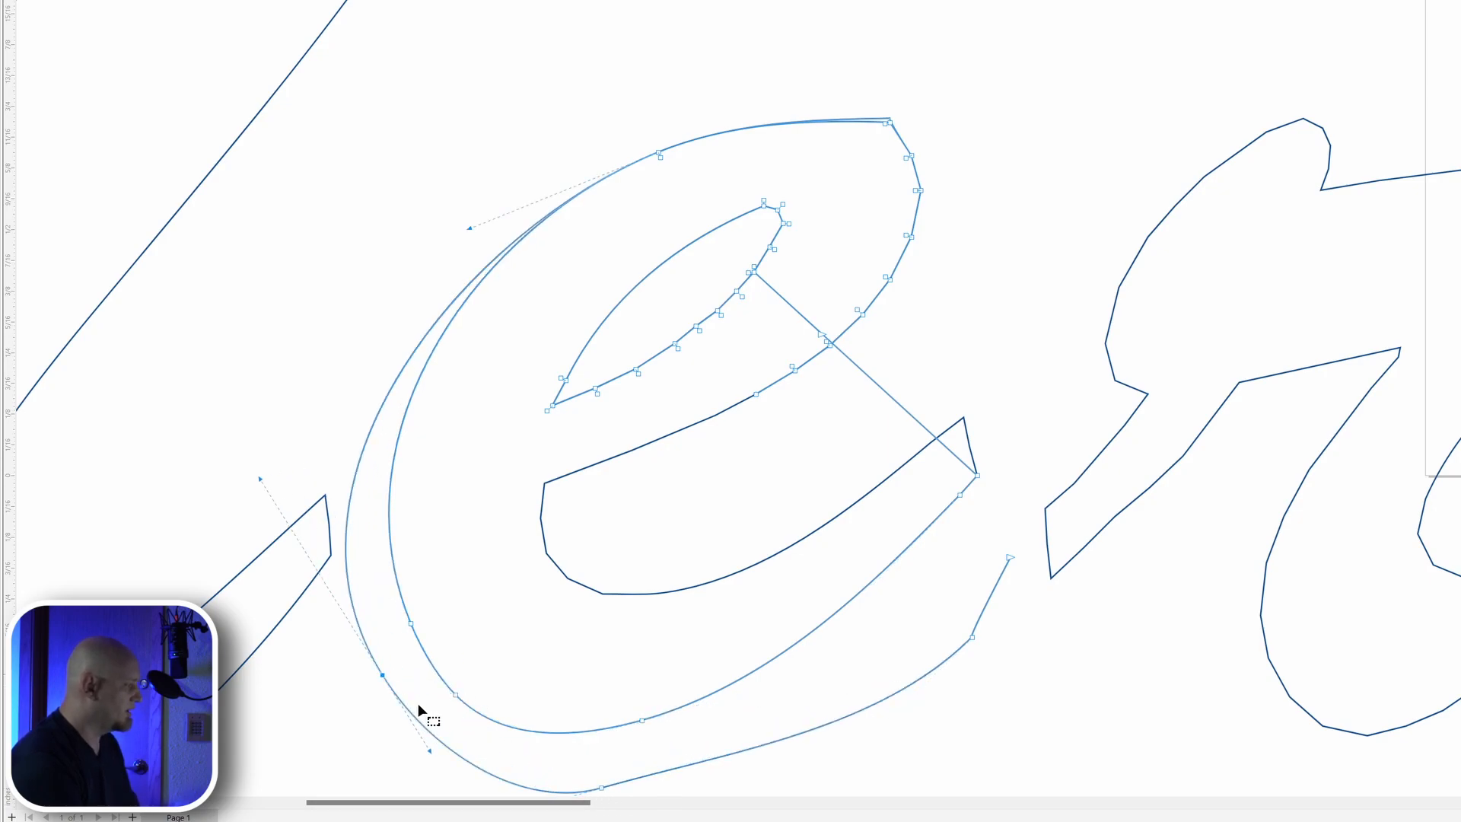
drag(659, 156, 659, 95)
- Pull the duplicate curve's nodes away from the e's upper corner and right side, up to the inner stroke's end
scroll(895, 131, up, 1)
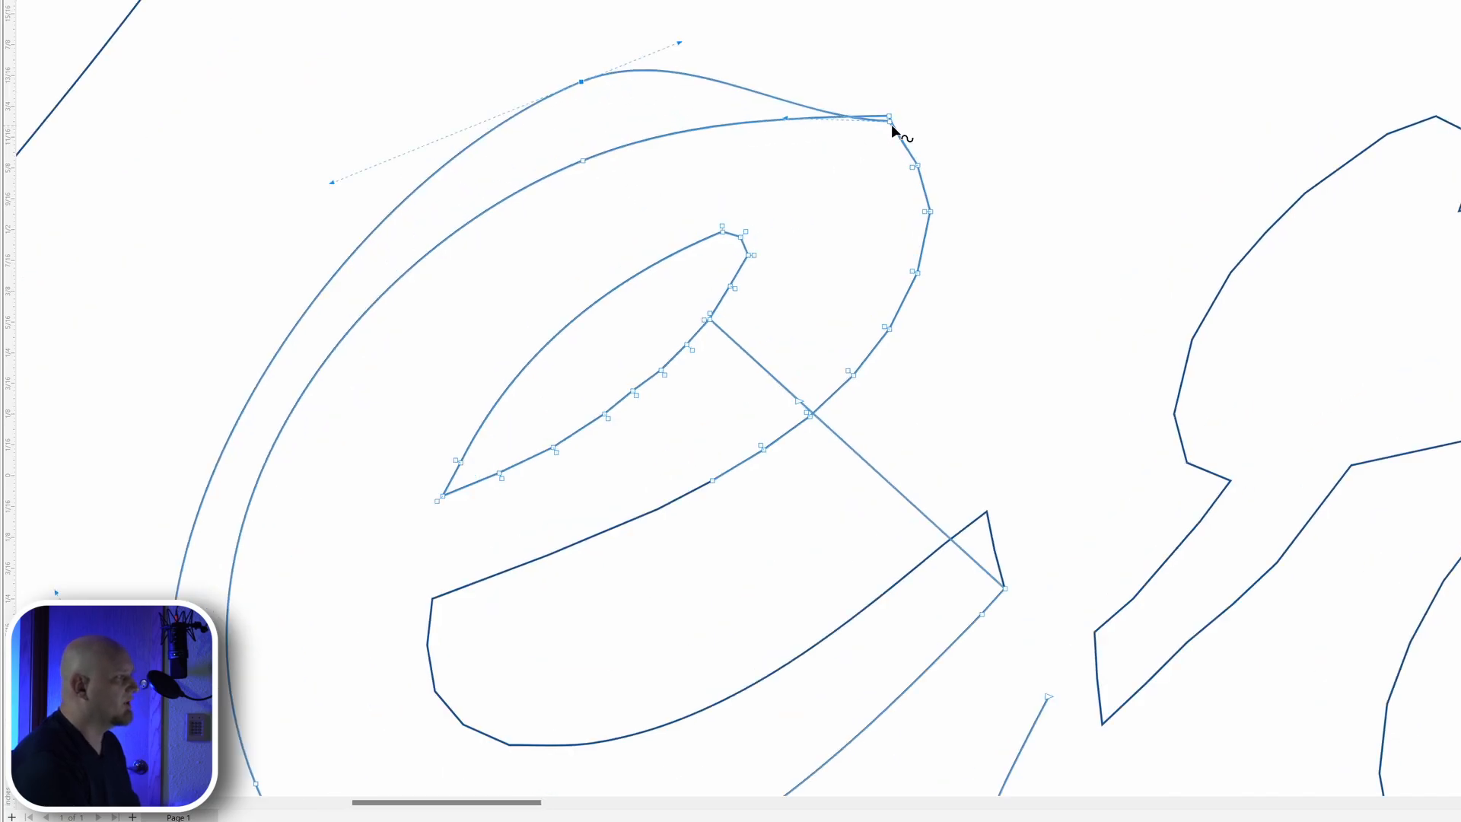
scroll(892, 125, up, 1)
drag(952, 102, 1039, 49)
scroll(919, 152, down, 2)
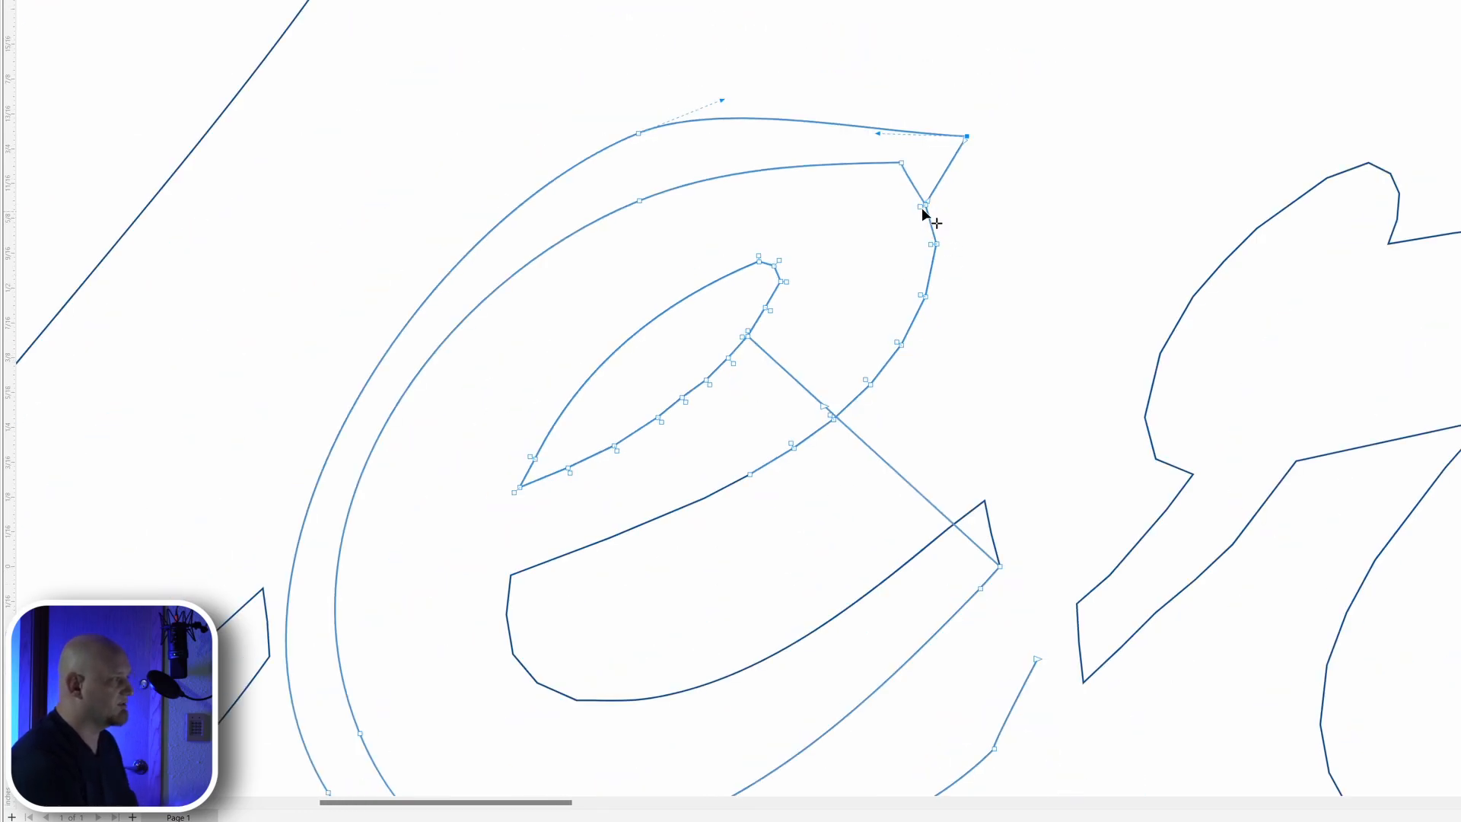
drag(922, 210, 1024, 186)
drag(946, 251, 1026, 273)
drag(926, 301, 1008, 390)
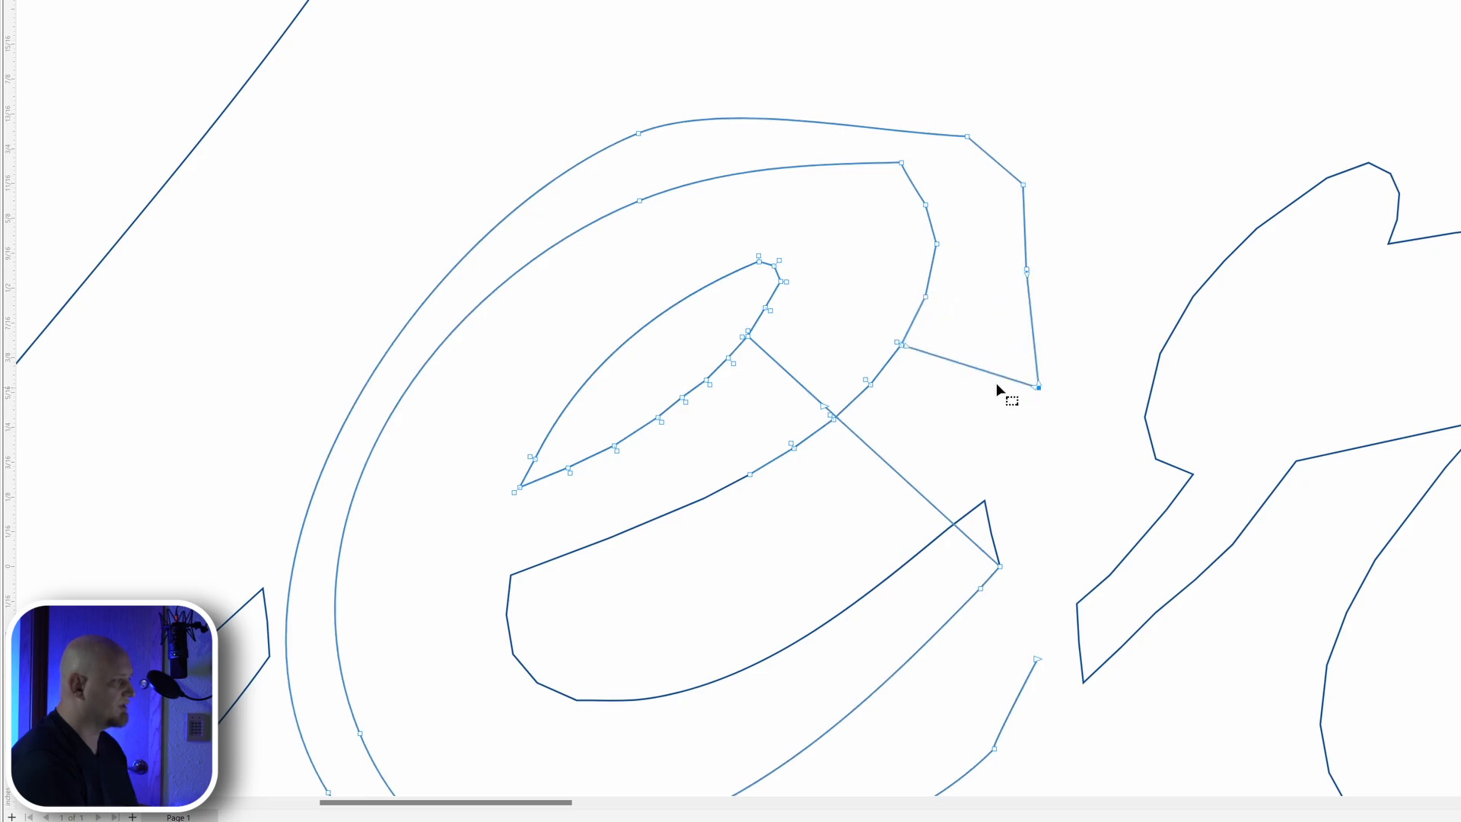
drag(902, 345, 988, 395)
drag(874, 385, 780, 512)
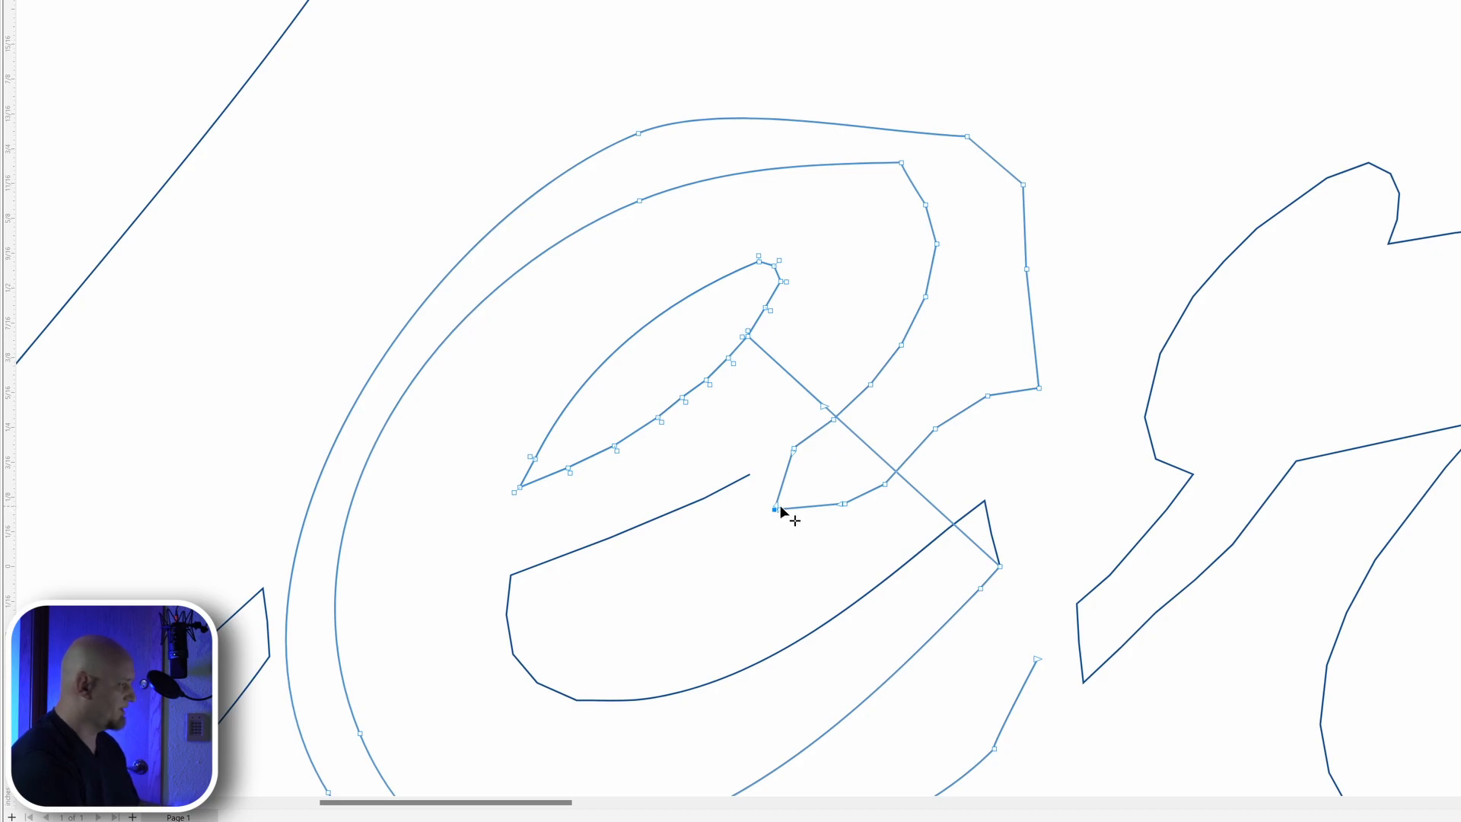
key(ctrl+z)
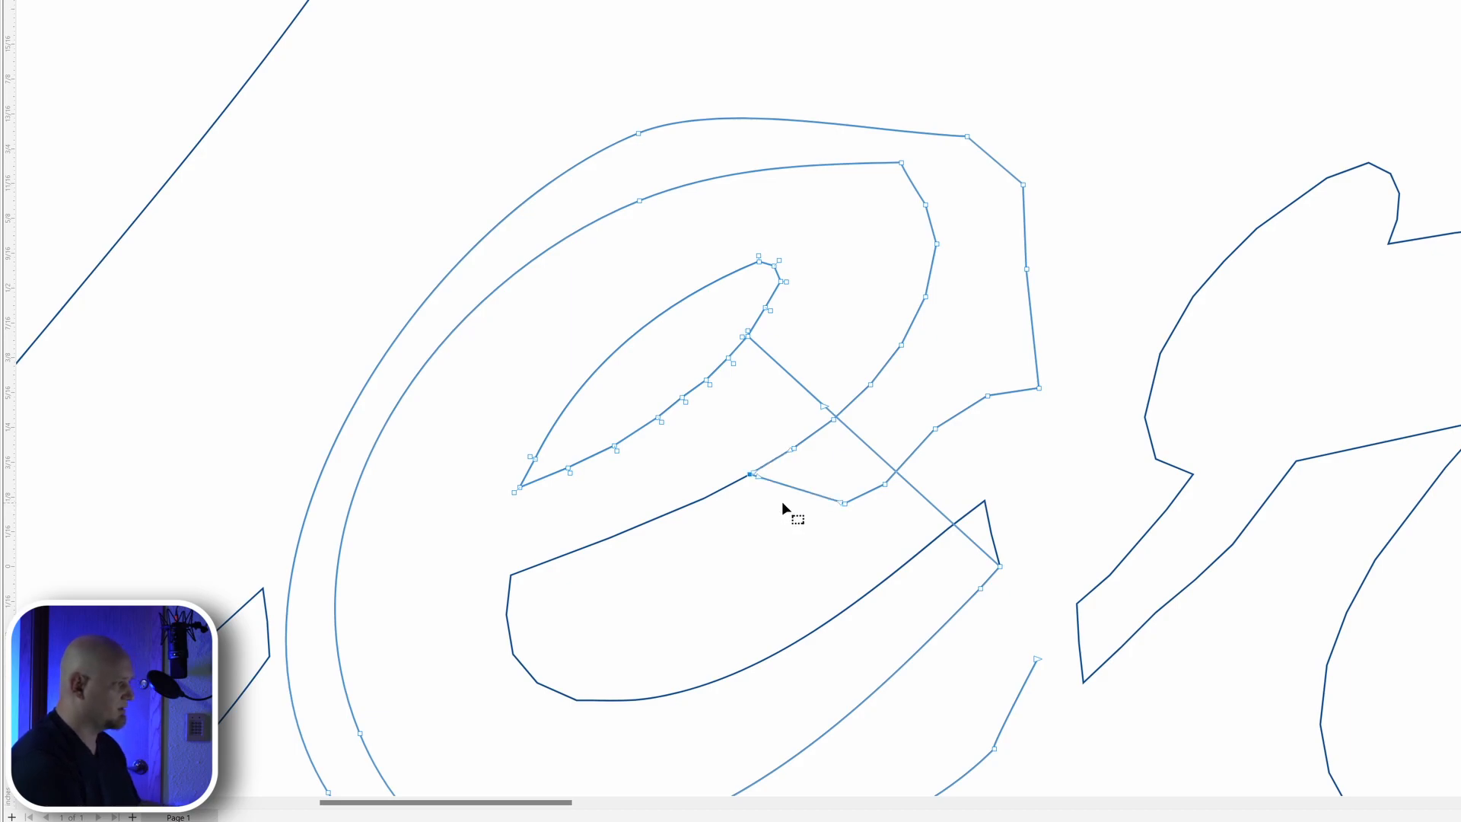
- Break the curve apart at the node where the duplicate line meets the e's inner stroke
right_click(750, 474)
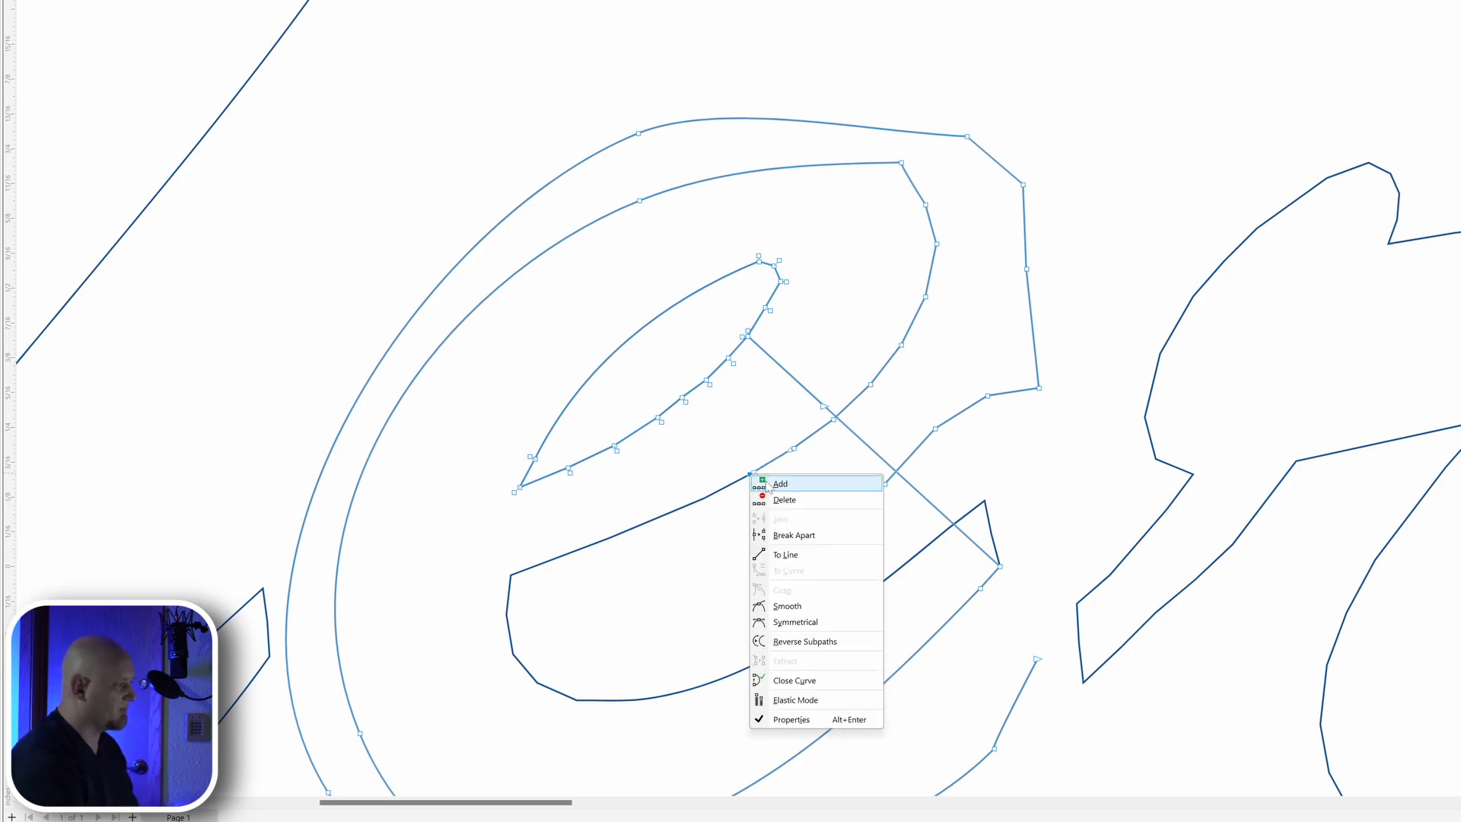
click(794, 535)
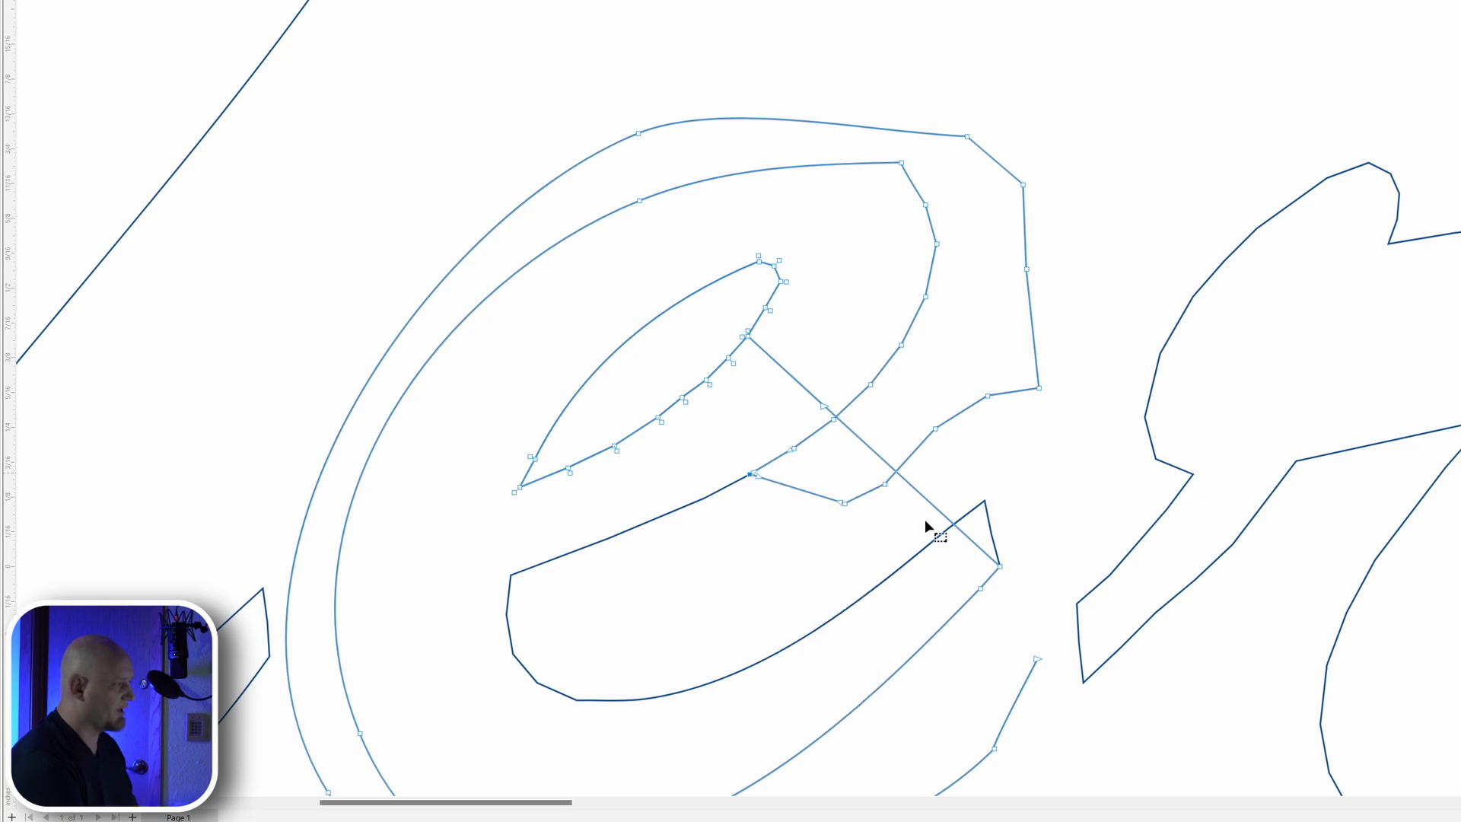
key(Delete)
key(ctrl+z)
- Delete the pulled-out duplicate nodes around the right side and top of the e
click(843, 502)
key(Delete)
key(Delete)
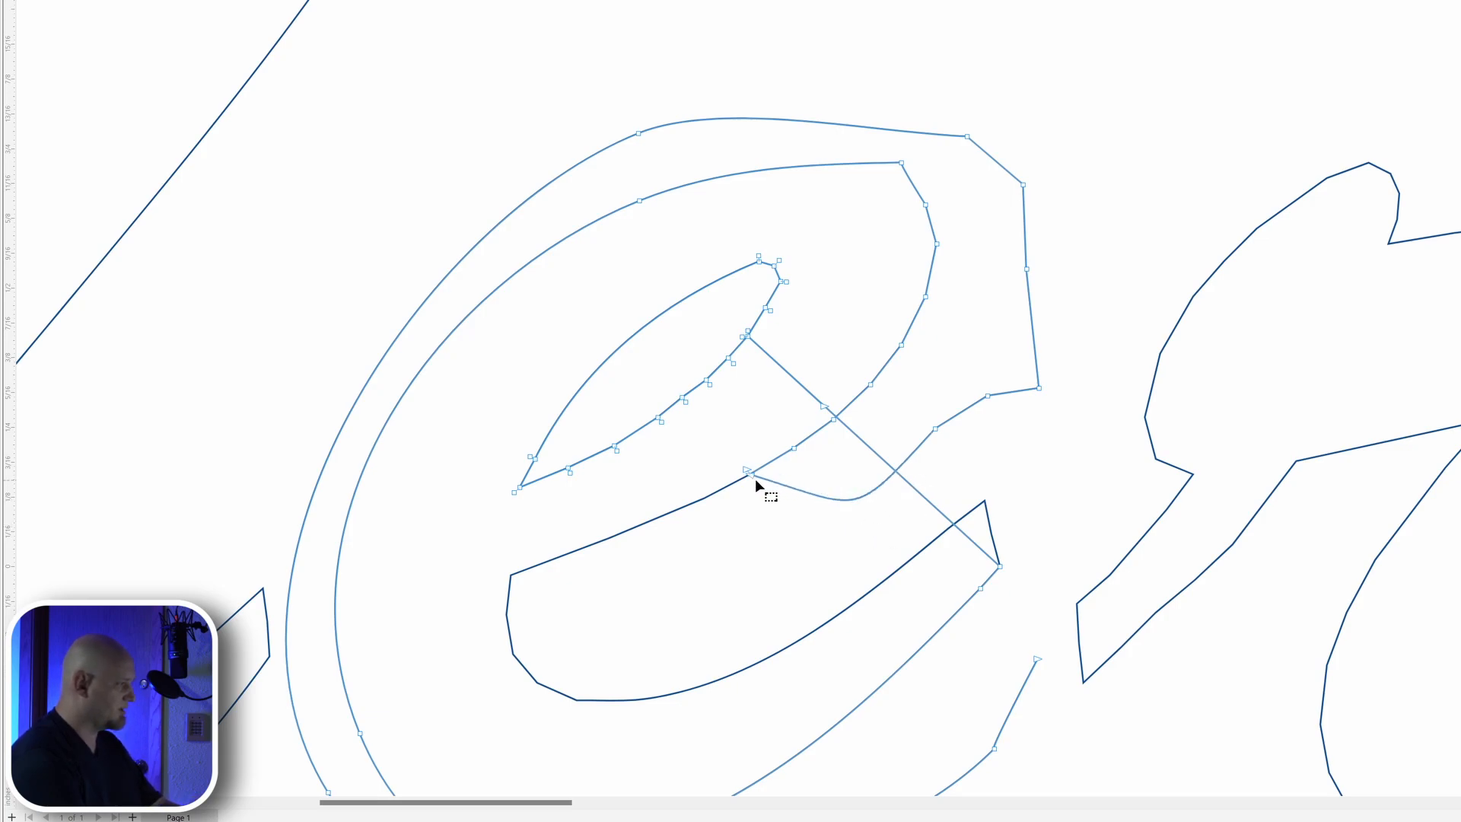
key(Delete)
click(934, 430)
key(Delete)
key(Delete)
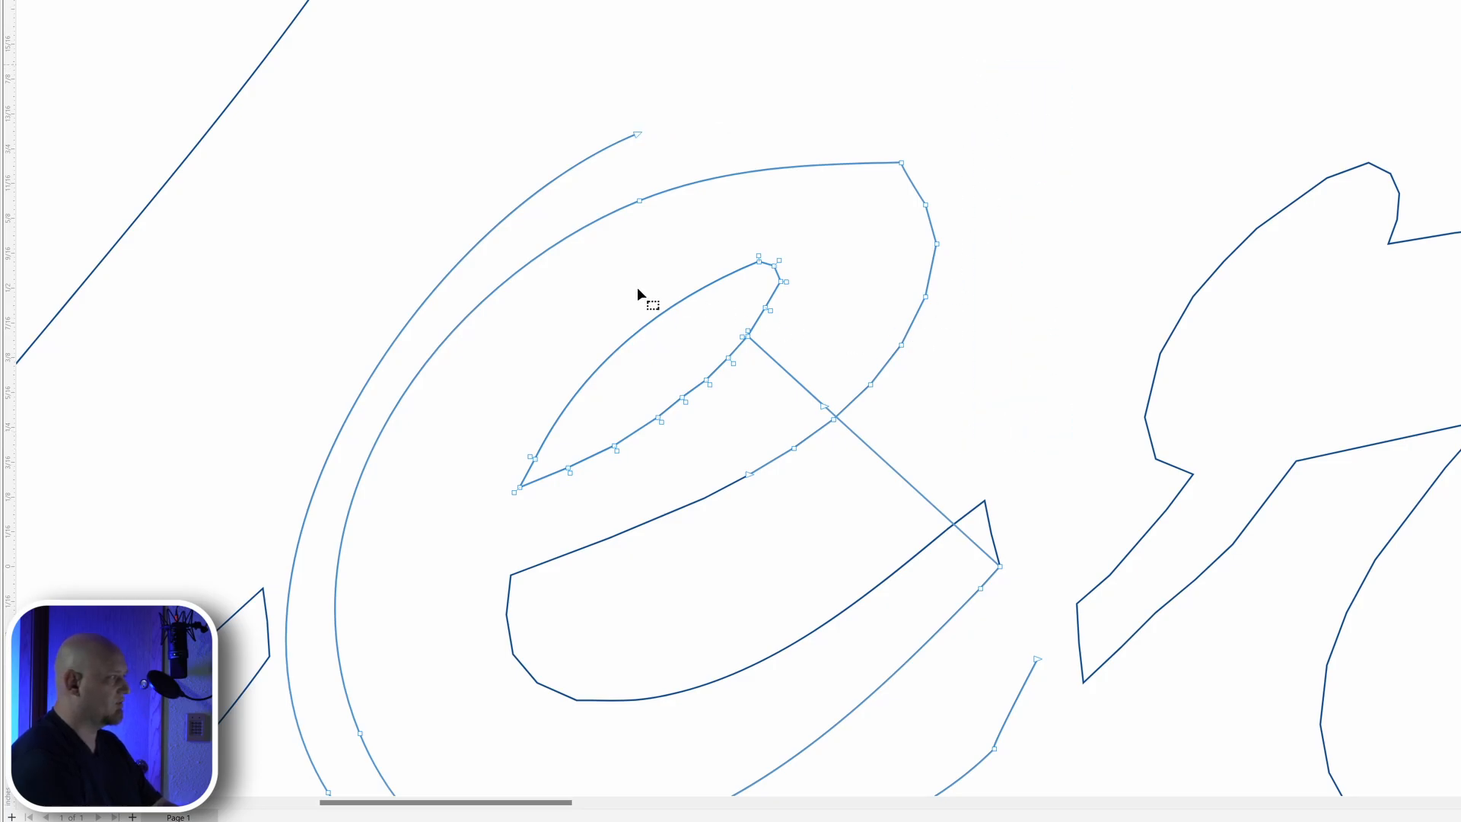
key(Delete)
- Delete the rest of the duplicate outline along the lower left and bottom of the e
scroll(281, 512, down, 3)
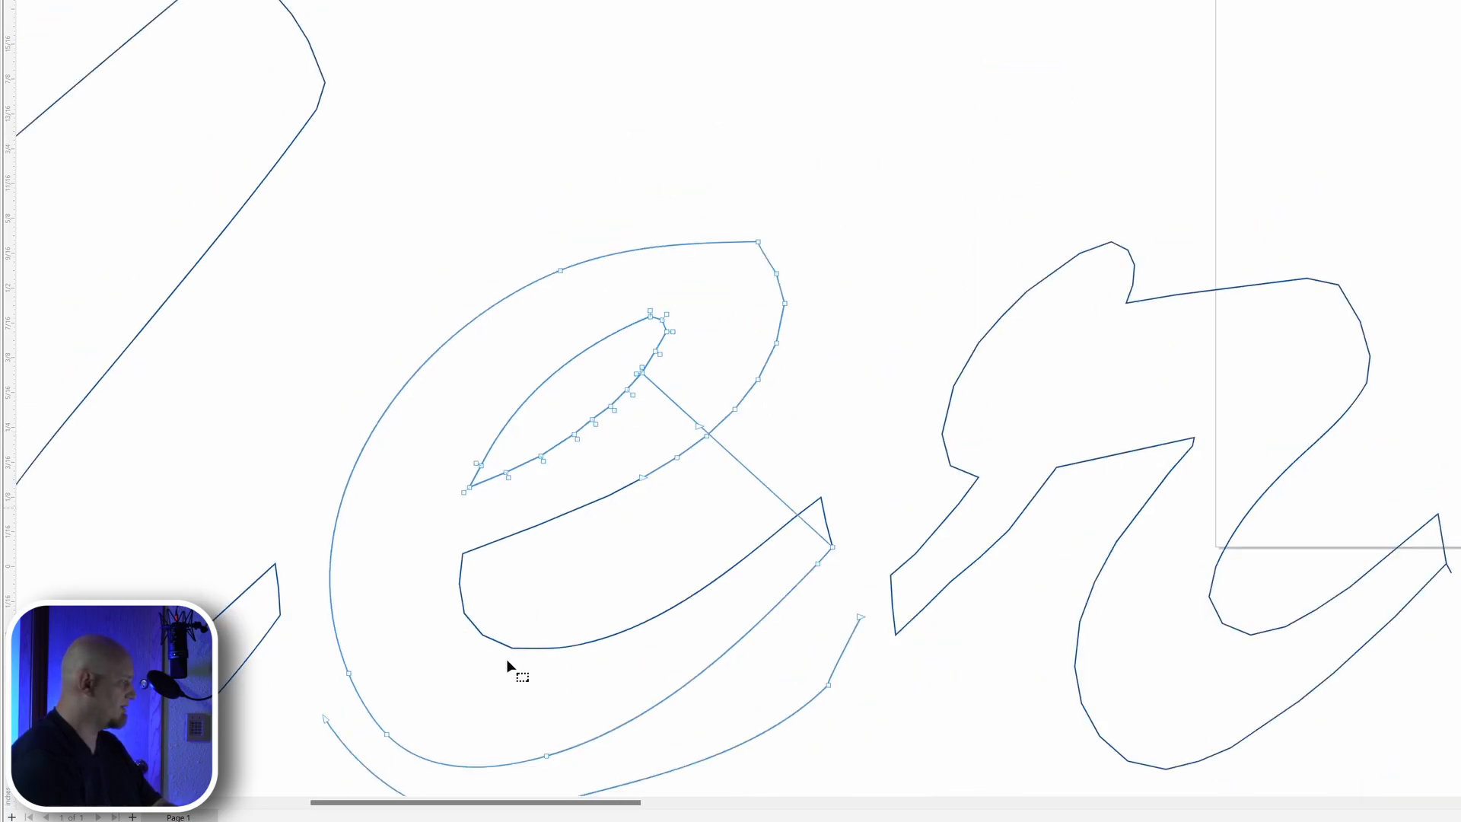
scroll(402, 709, down, 3)
scroll(432, 691, up, 3)
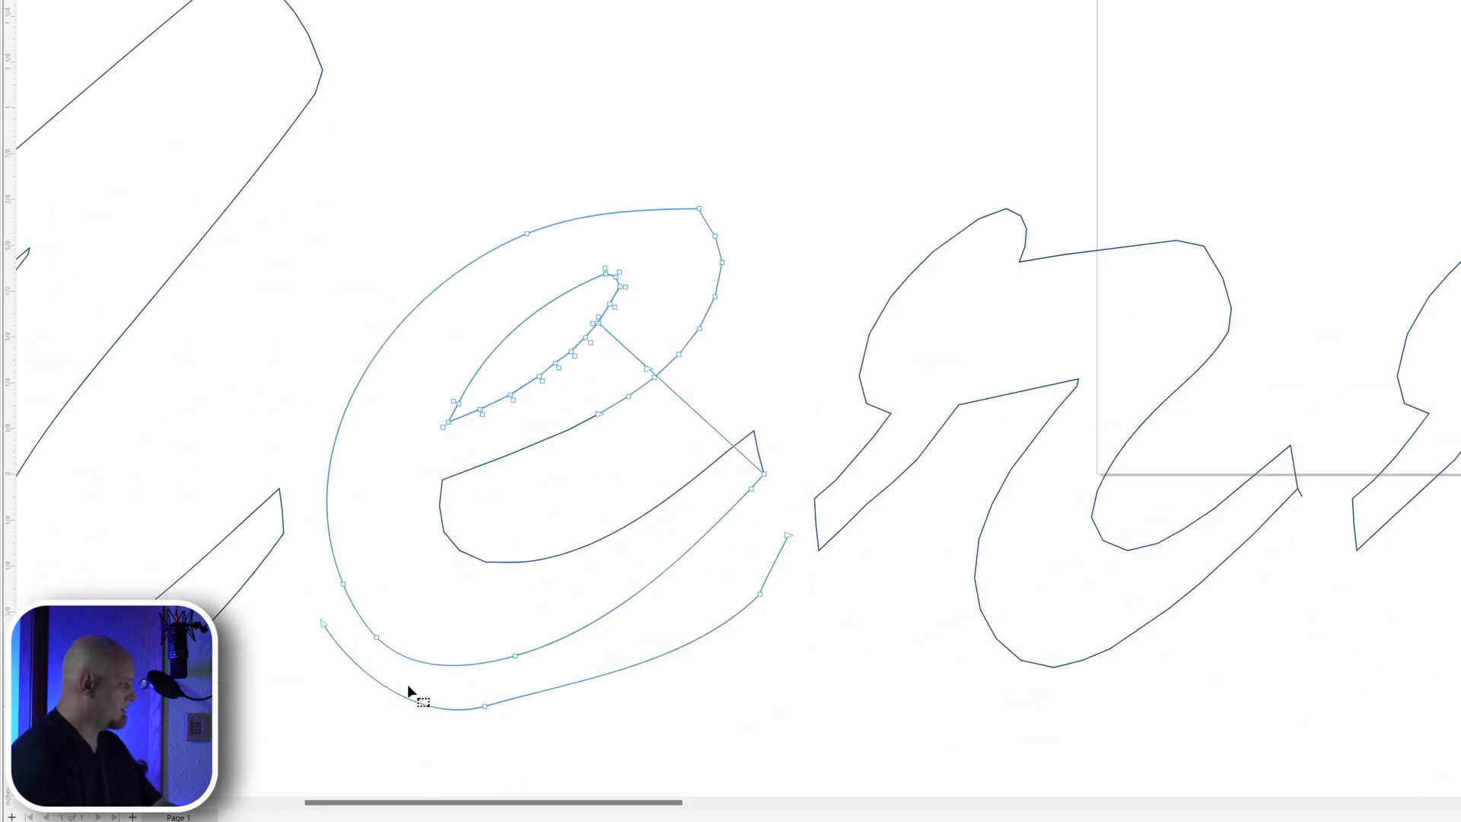
click(324, 624)
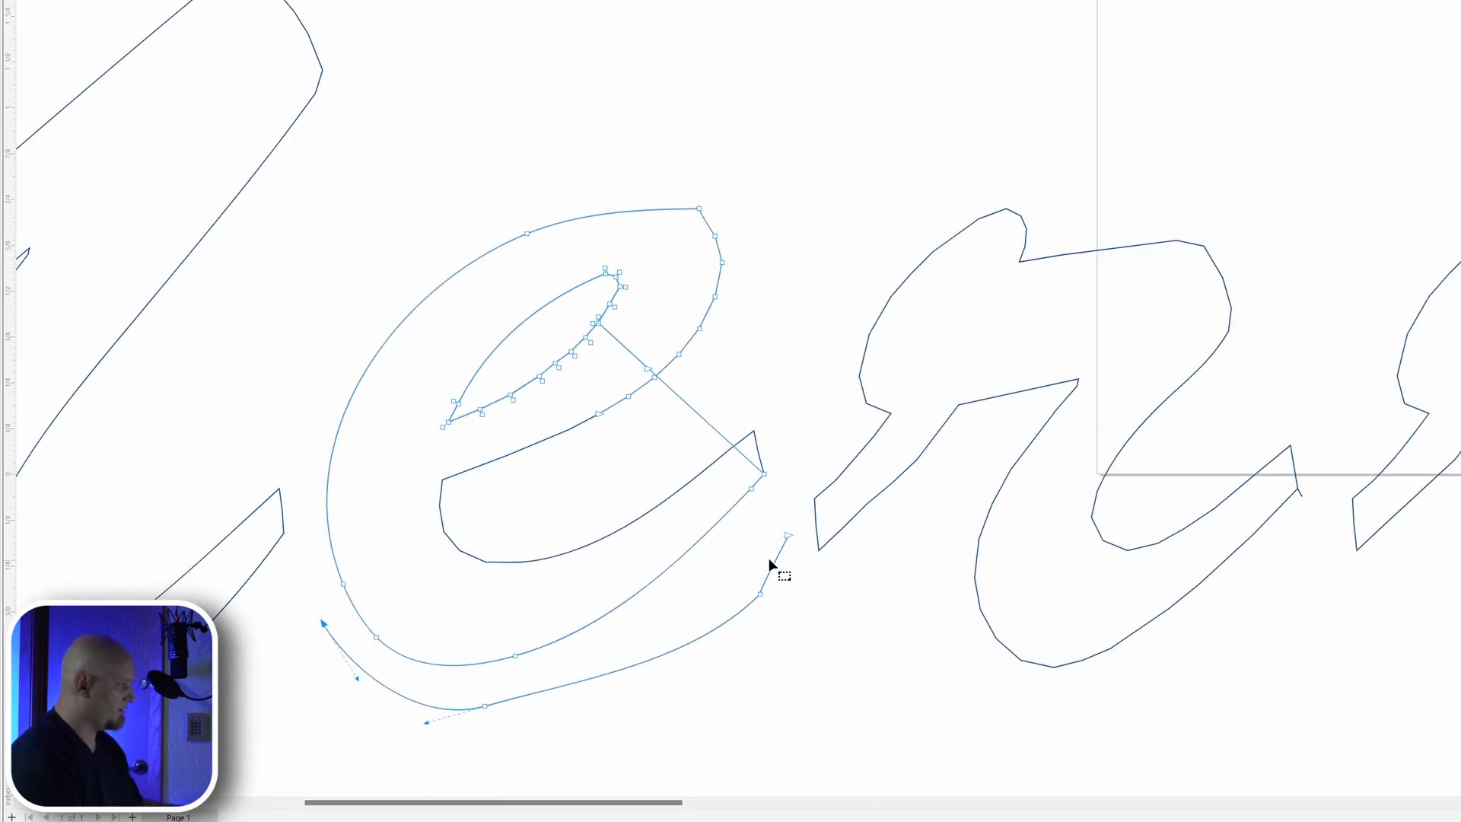
key(Delete)
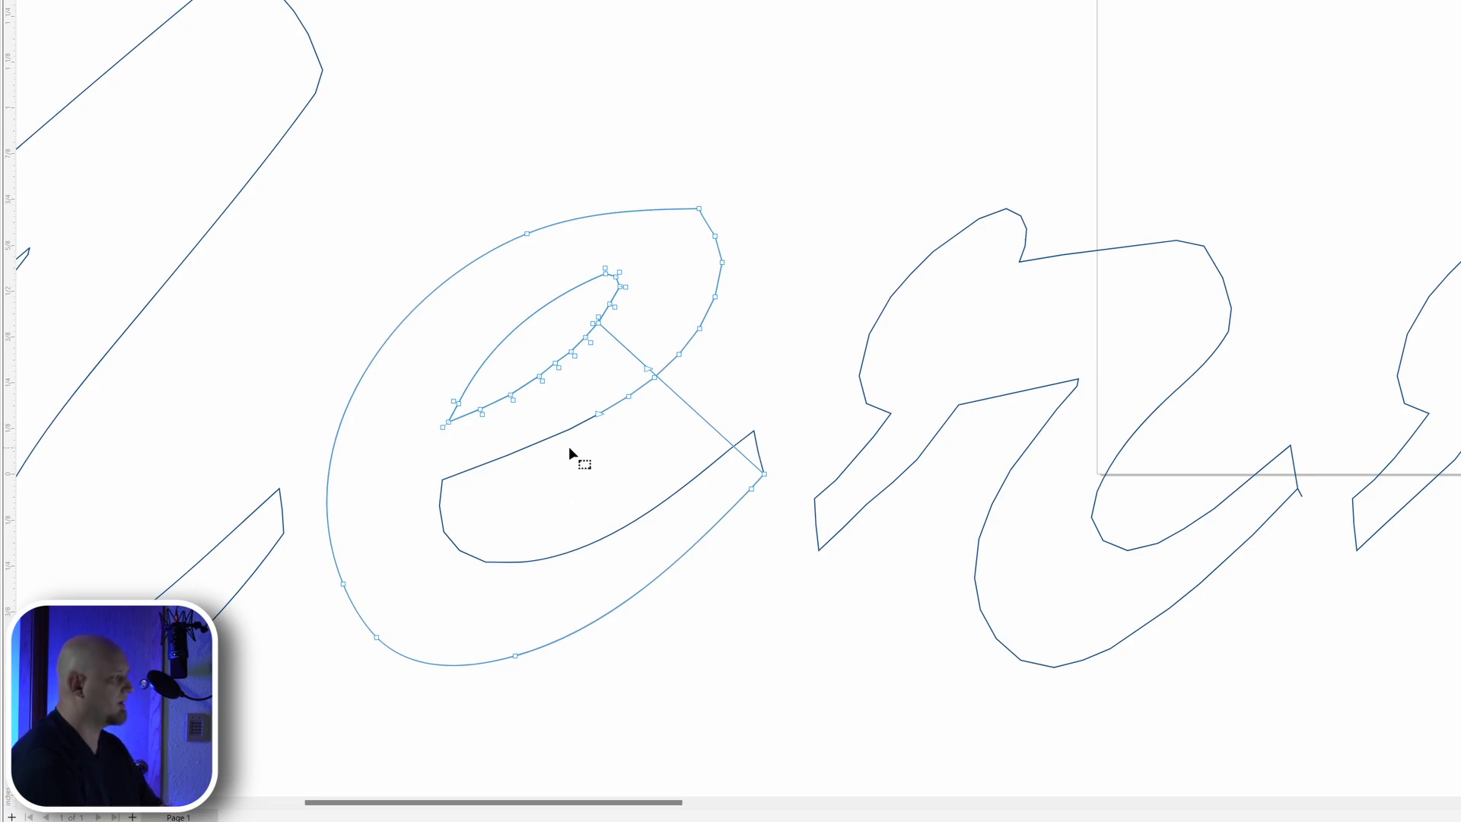
- Break apart the stray diagonal line across the e and delete its section running to the lower stroke's end
scroll(586, 427, up, 2)
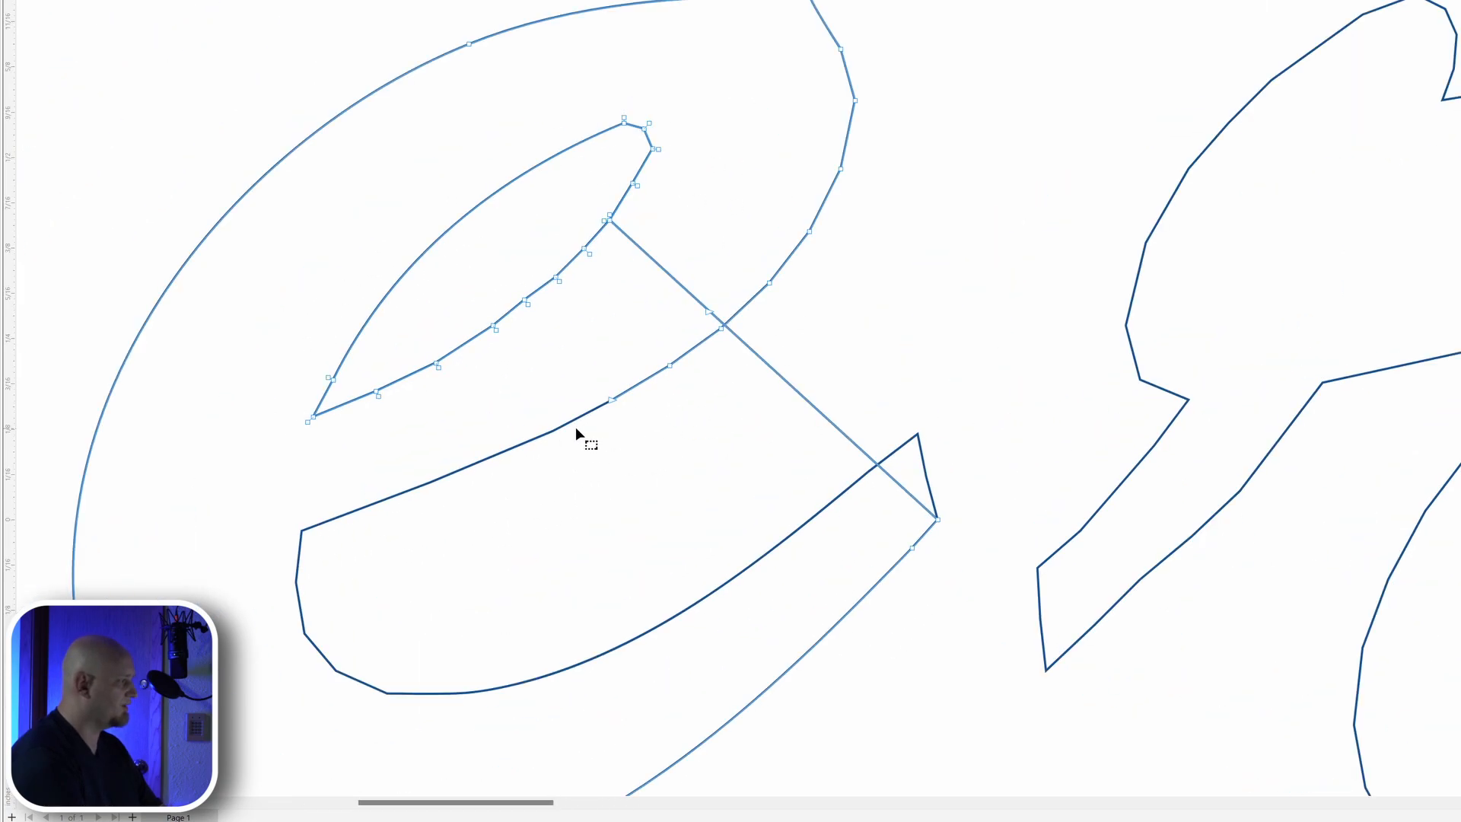
scroll(575, 423, down, 1)
click(571, 420)
scroll(635, 485, down, 2)
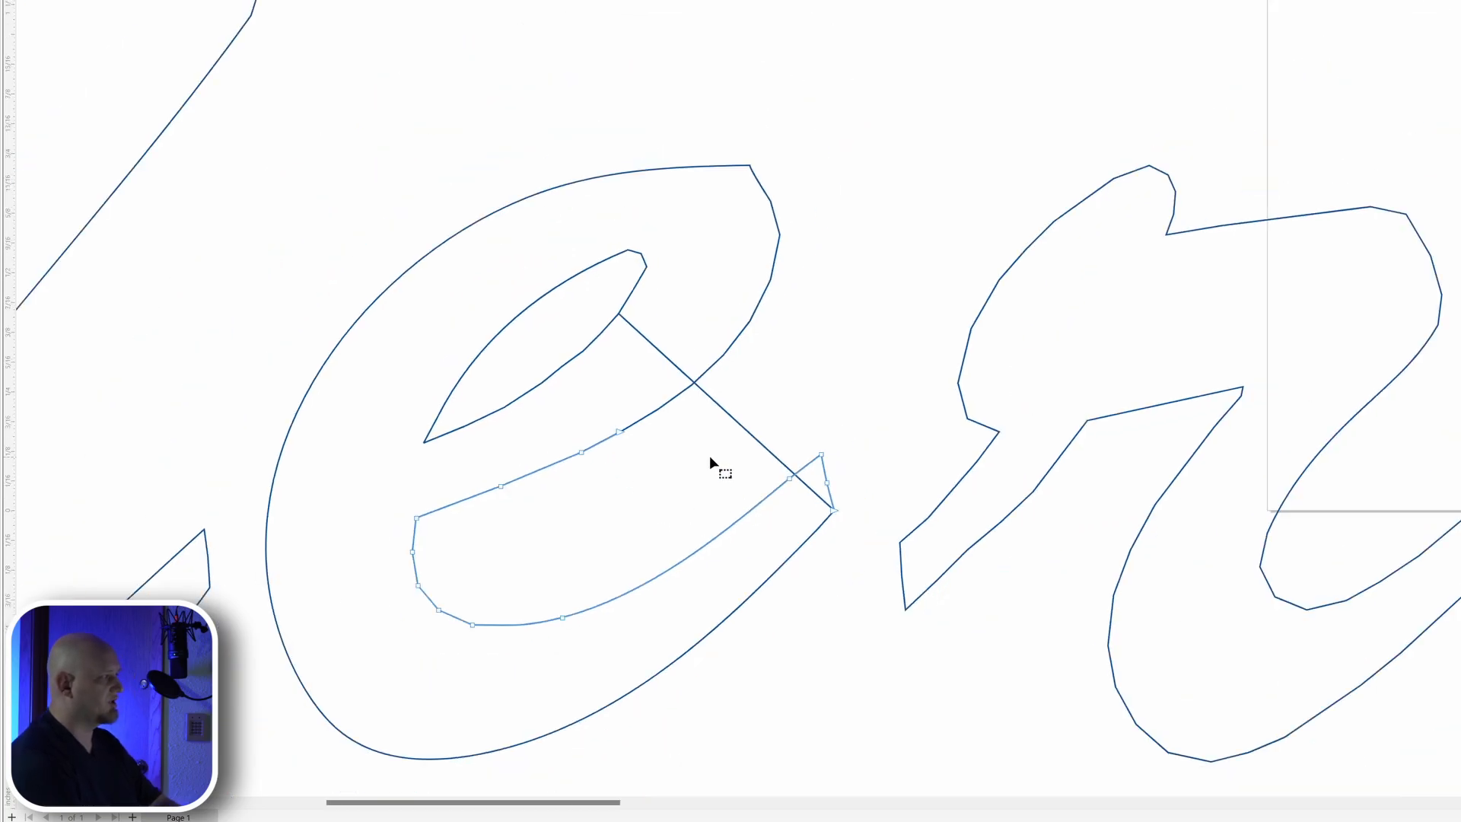
scroll(710, 463, up, 1)
click(739, 409)
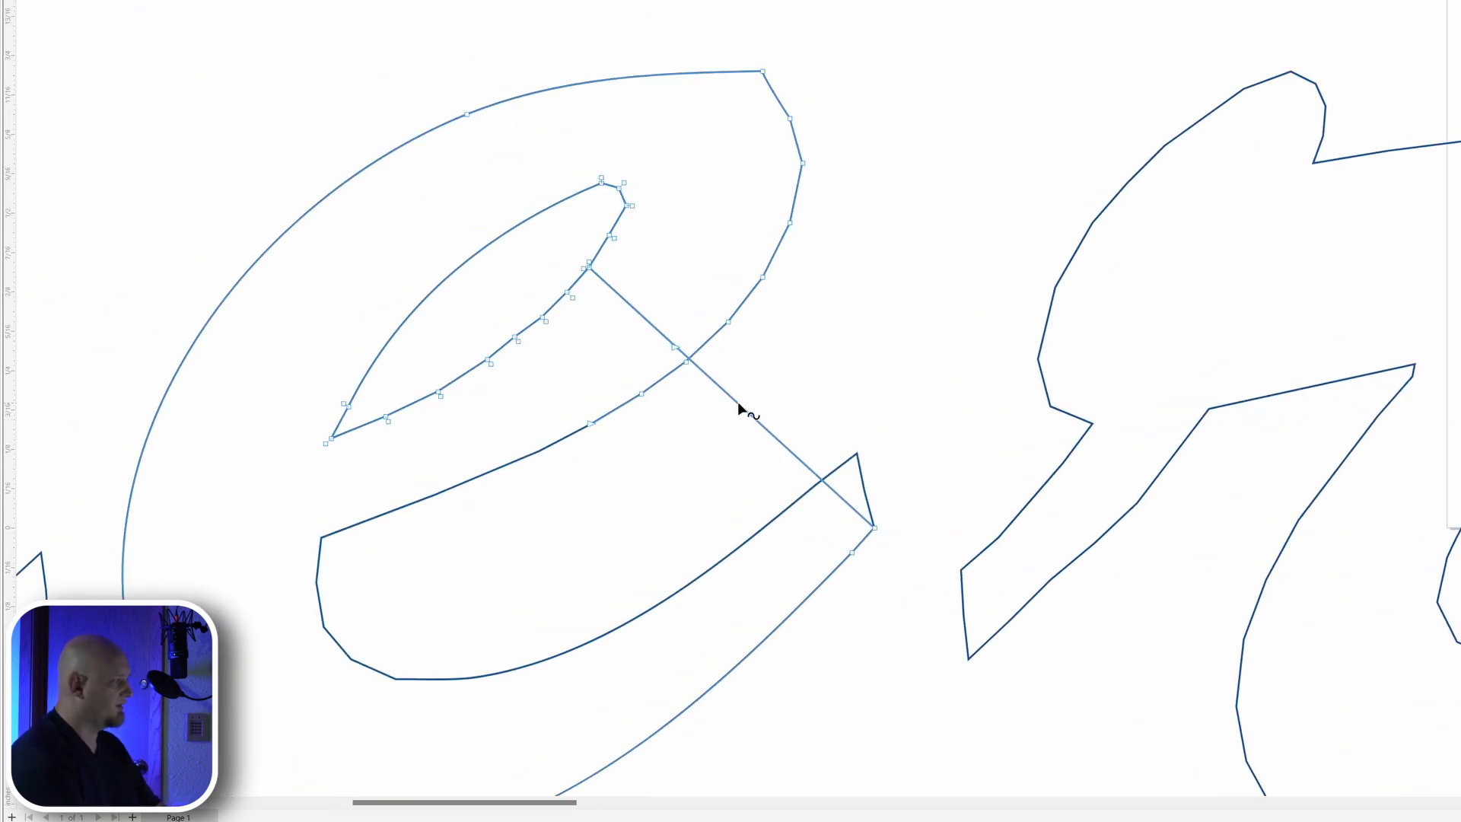
right_click(738, 406)
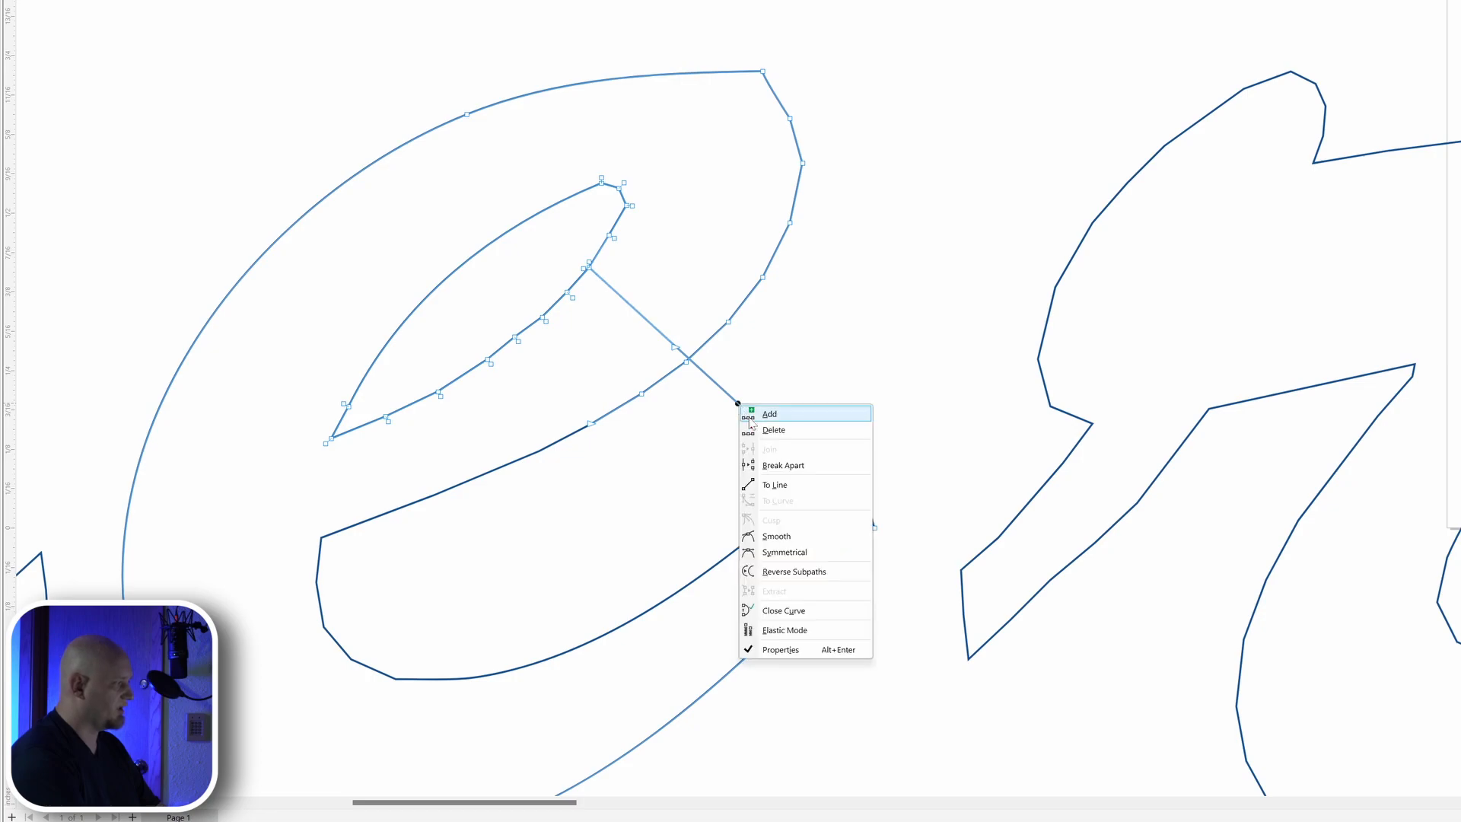
click(777, 466)
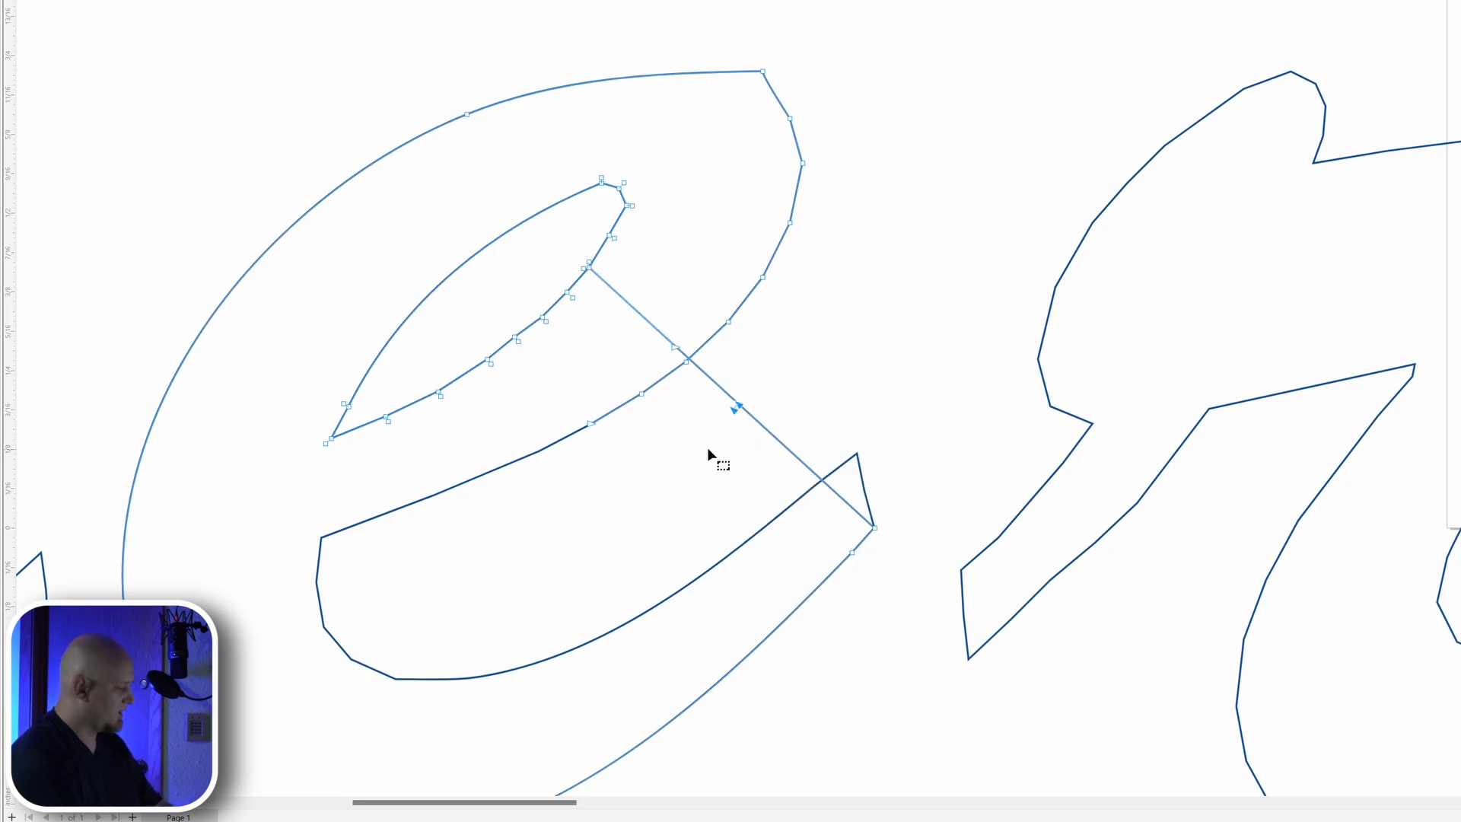
key(Delete)
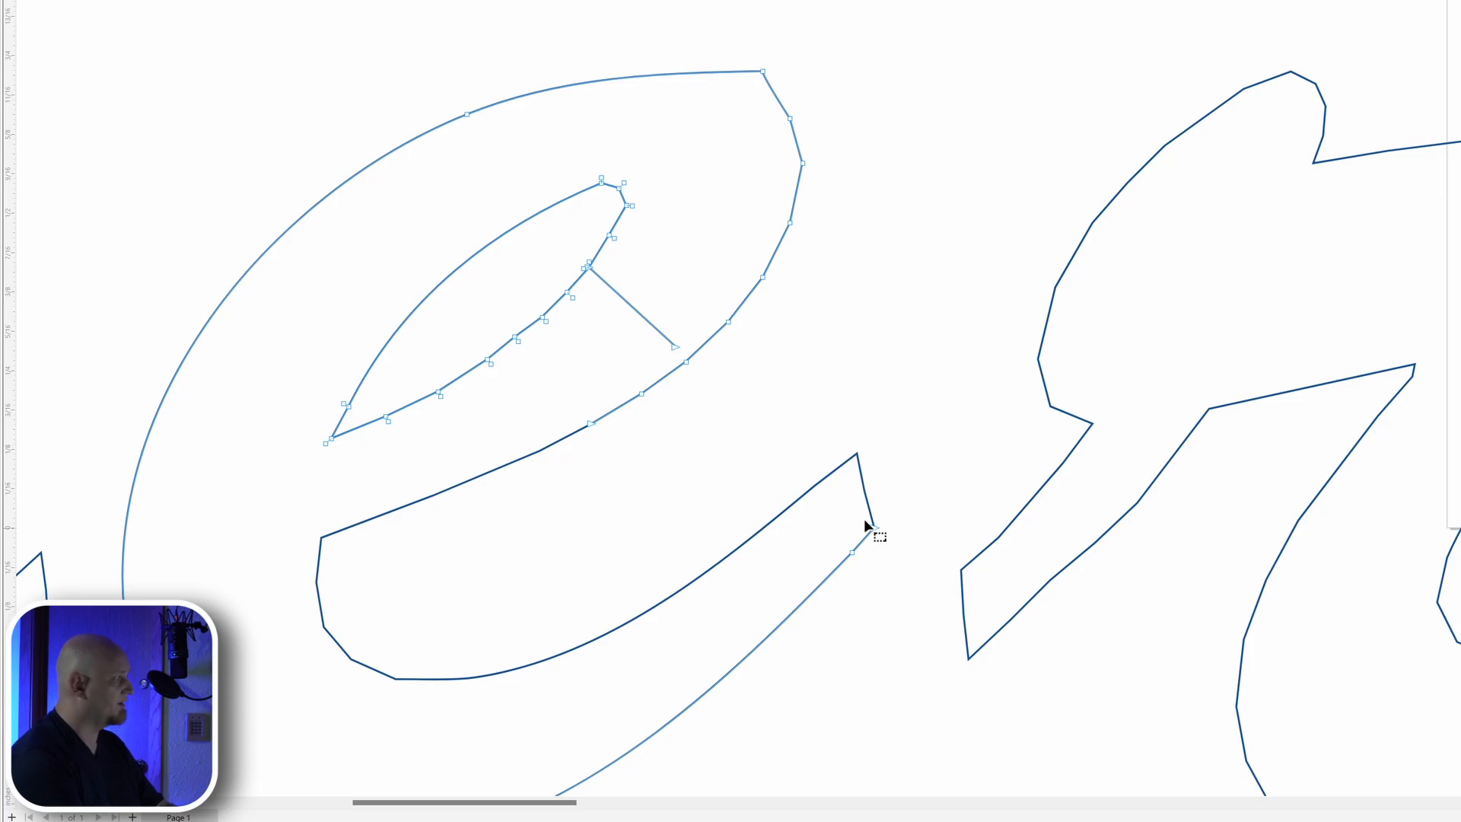
- Delete the short stub line left hanging from the e's inner loop
scroll(646, 487, down, 3)
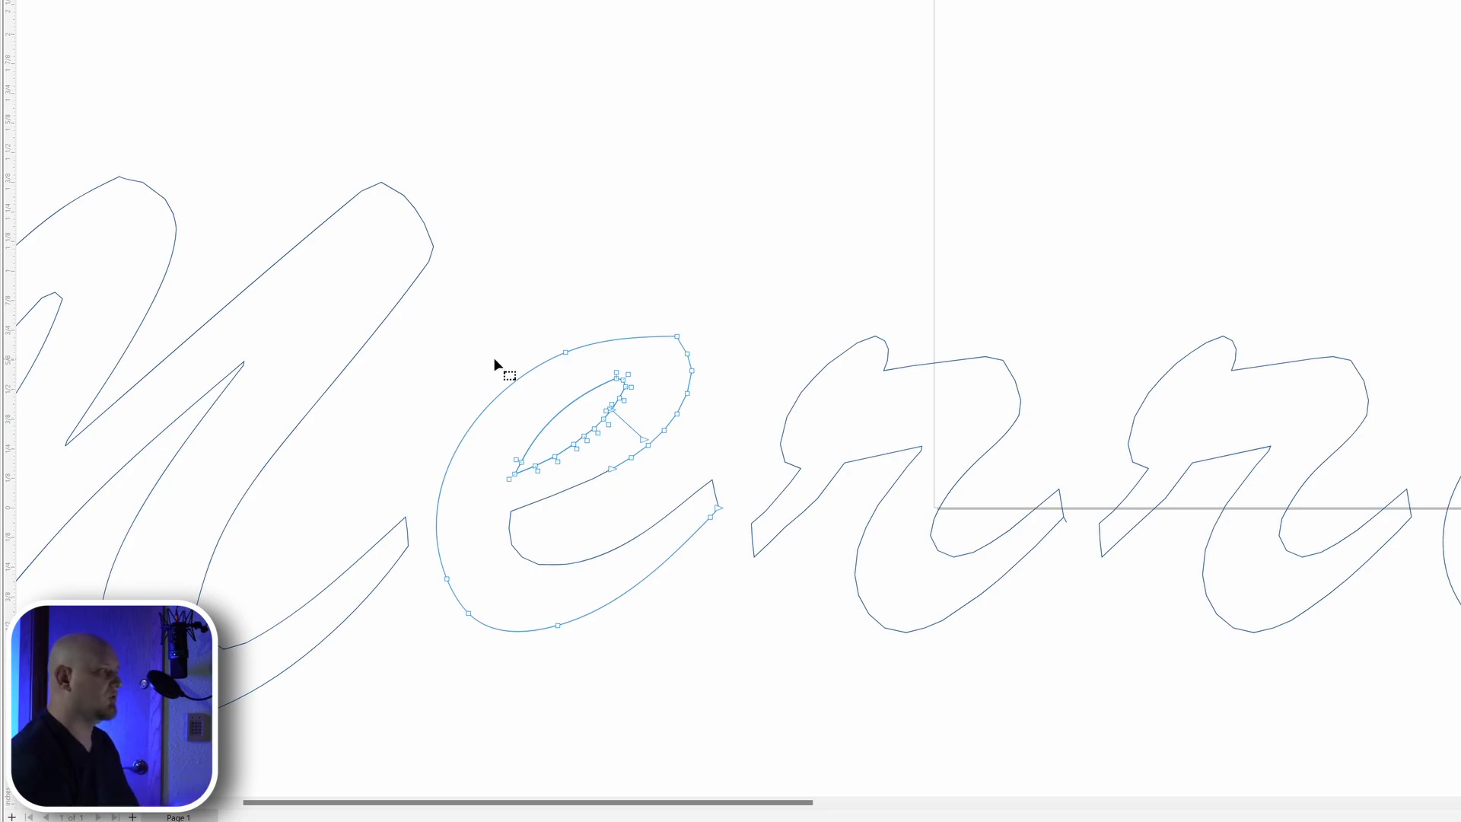
scroll(597, 462, up, 3)
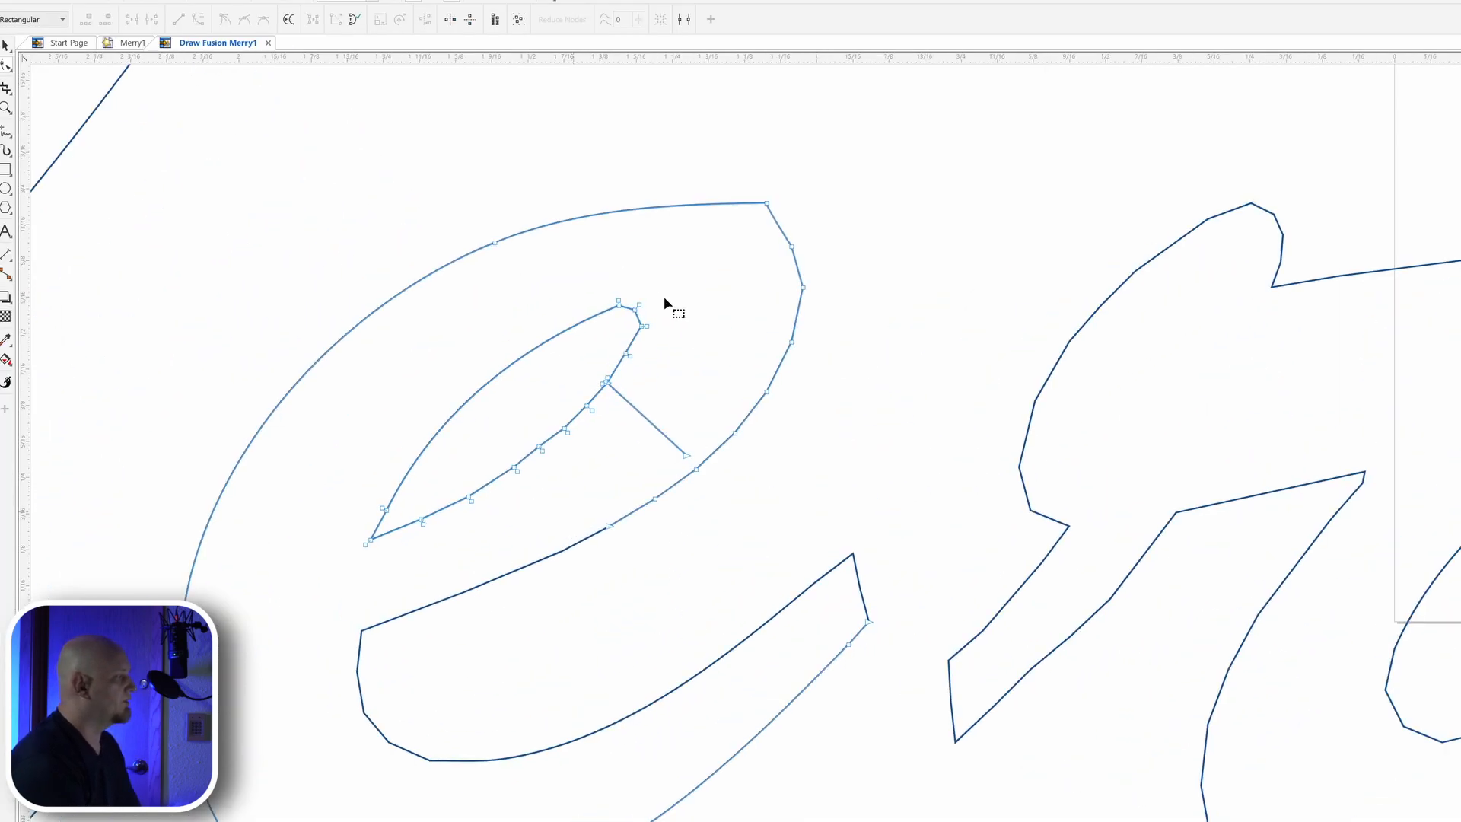
click(685, 453)
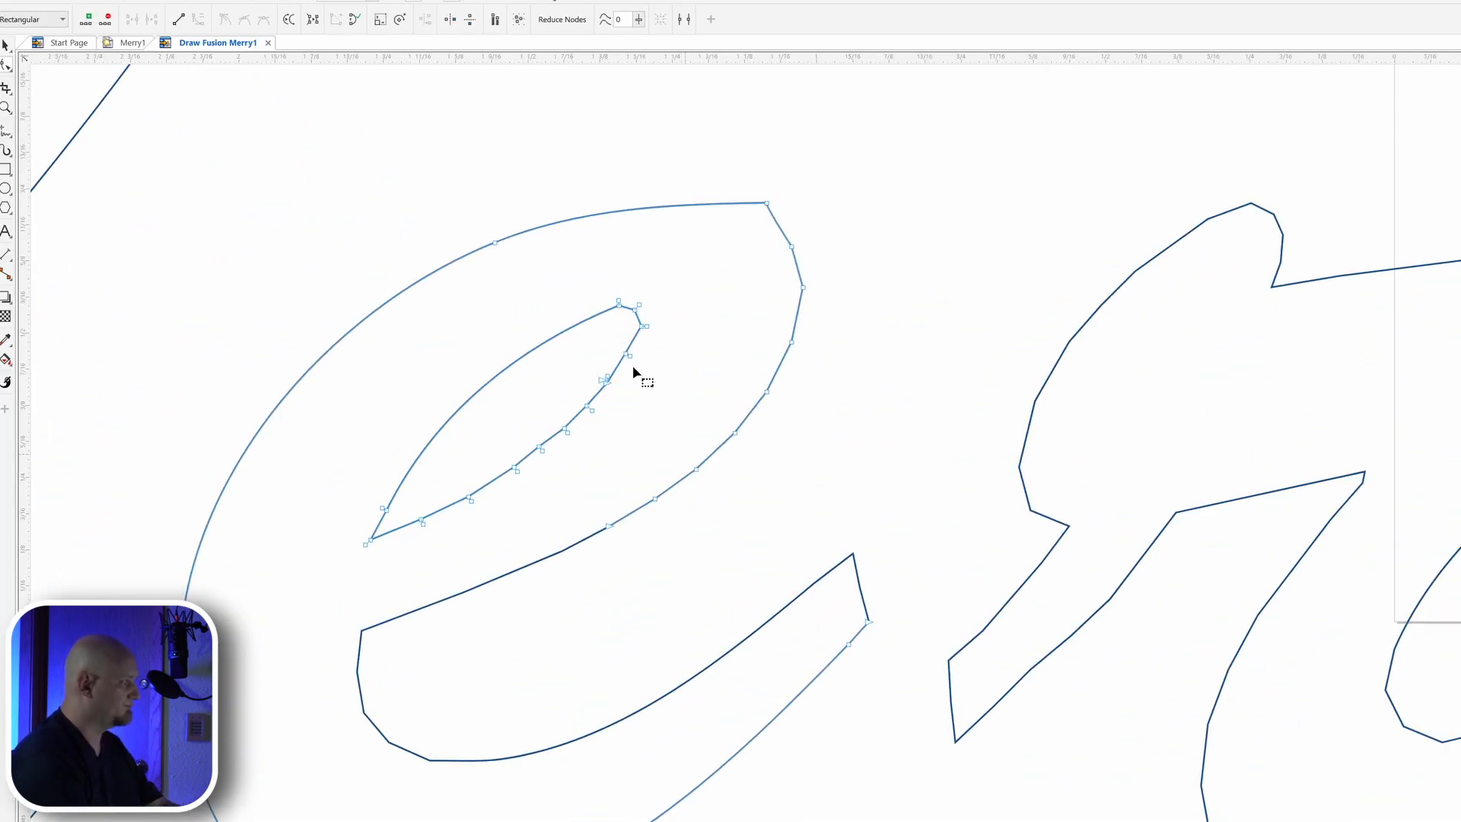
- Pull the duplicate curve's open end away from the right side of the e's inner loop
scroll(613, 388, up, 2)
click(636, 342)
key(Delete)
drag(640, 343, 692, 351)
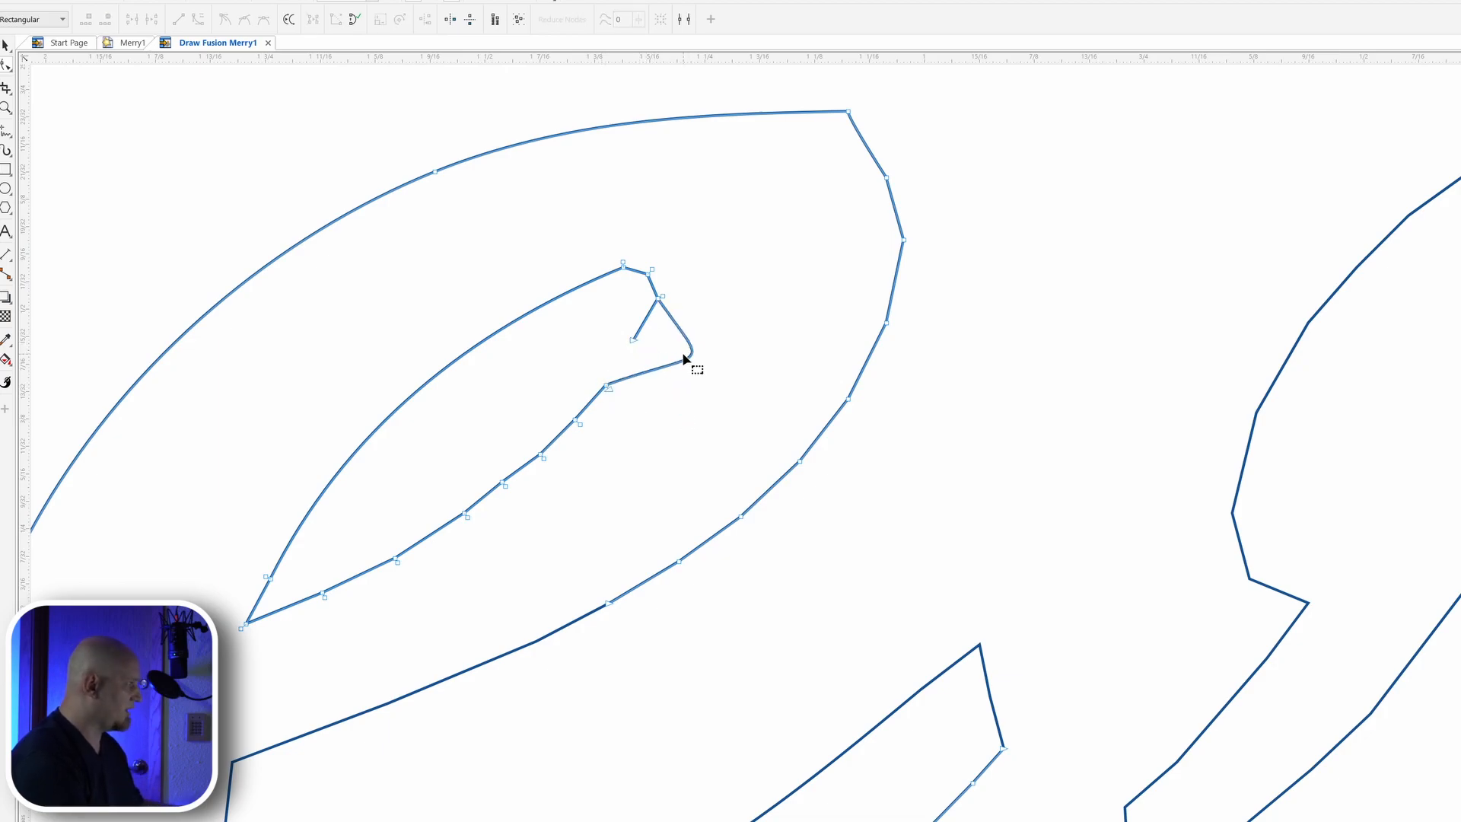
key(ctrl+z)
click(634, 342)
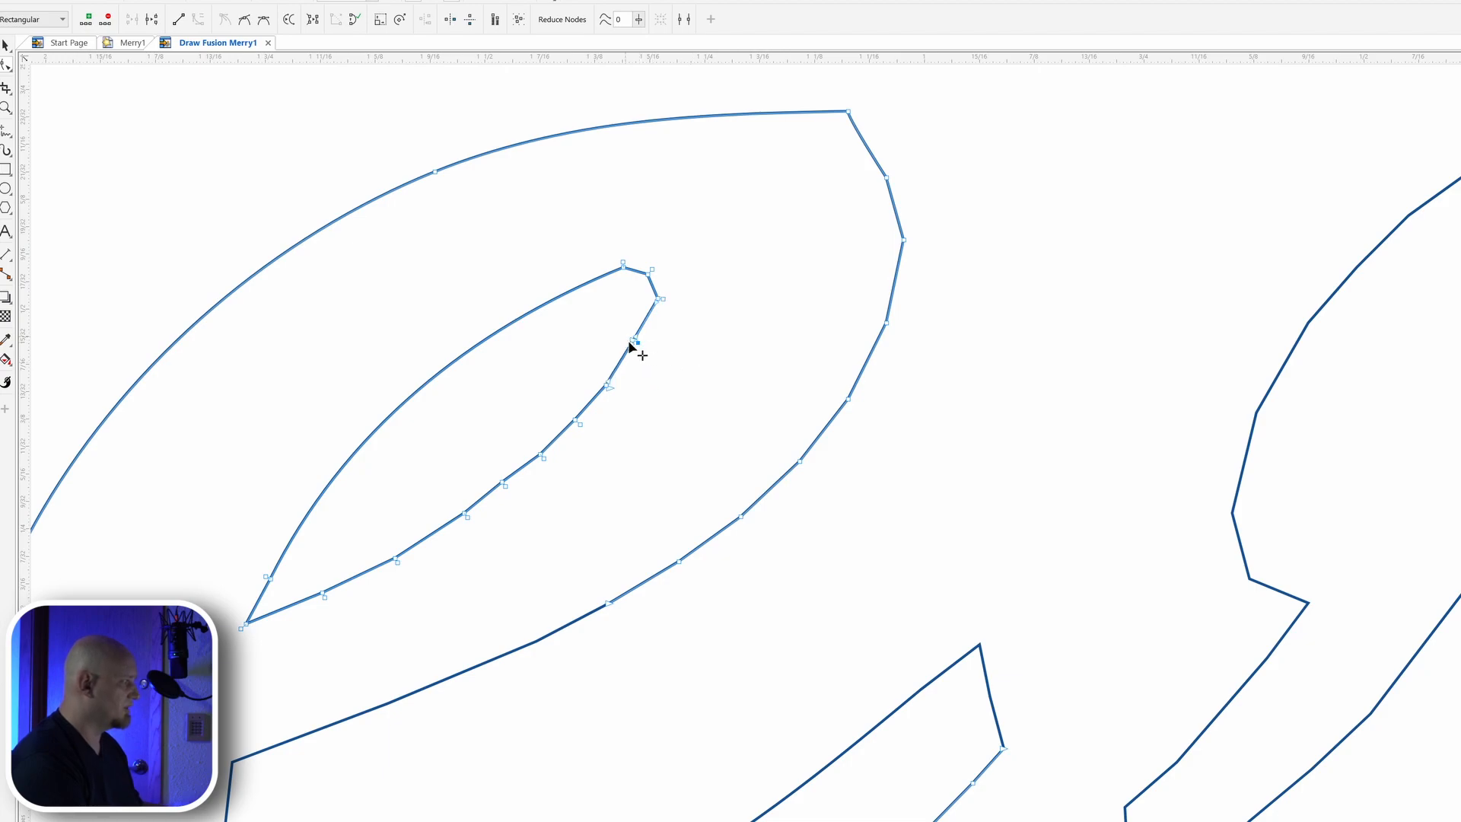
key(ctrl+z)
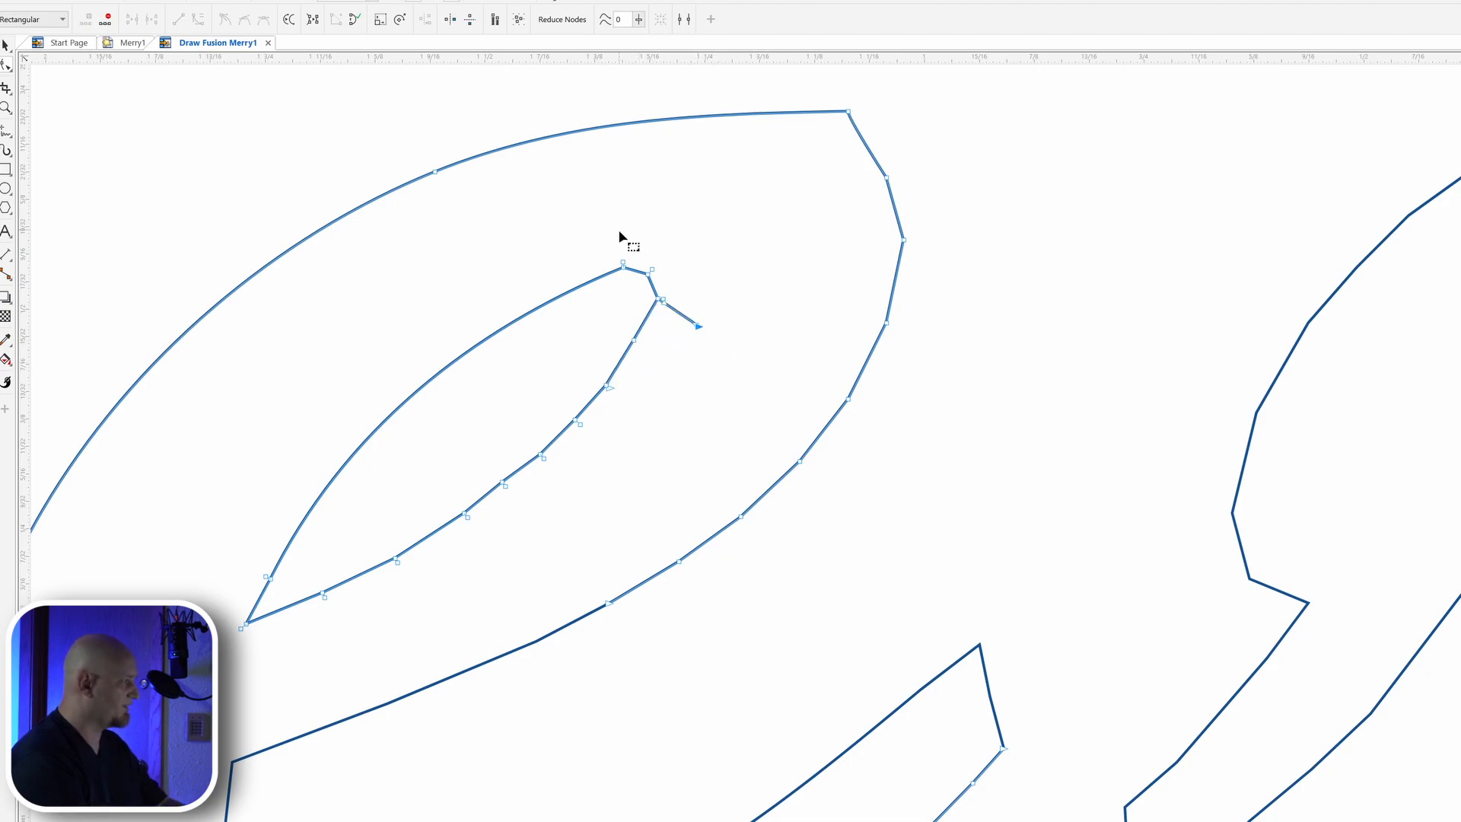
- Pull the duplicate curve's nodes away from the upper tip of the e's inner loop
drag(662, 301, 727, 276)
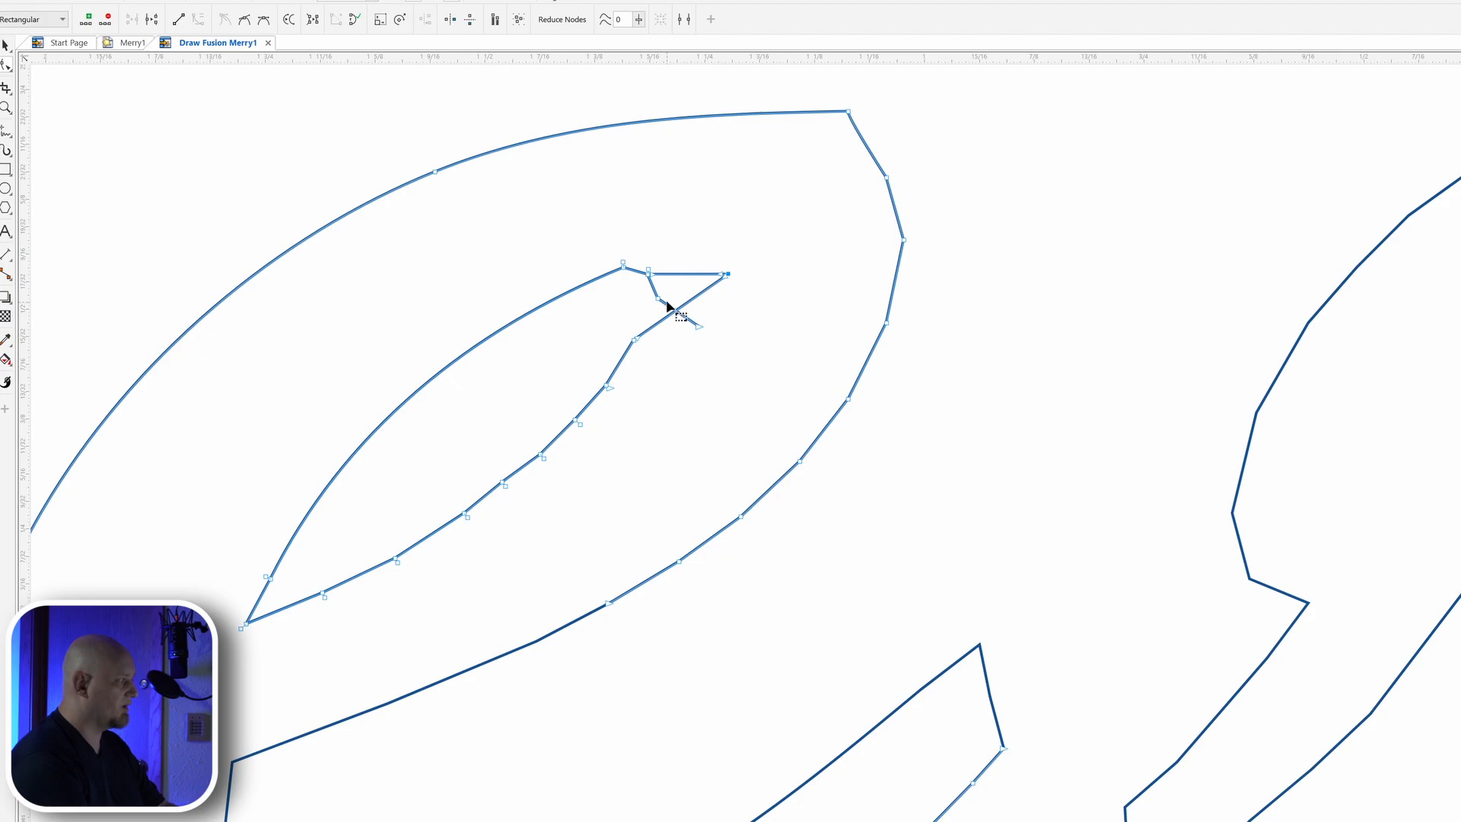
key(ctrl+z)
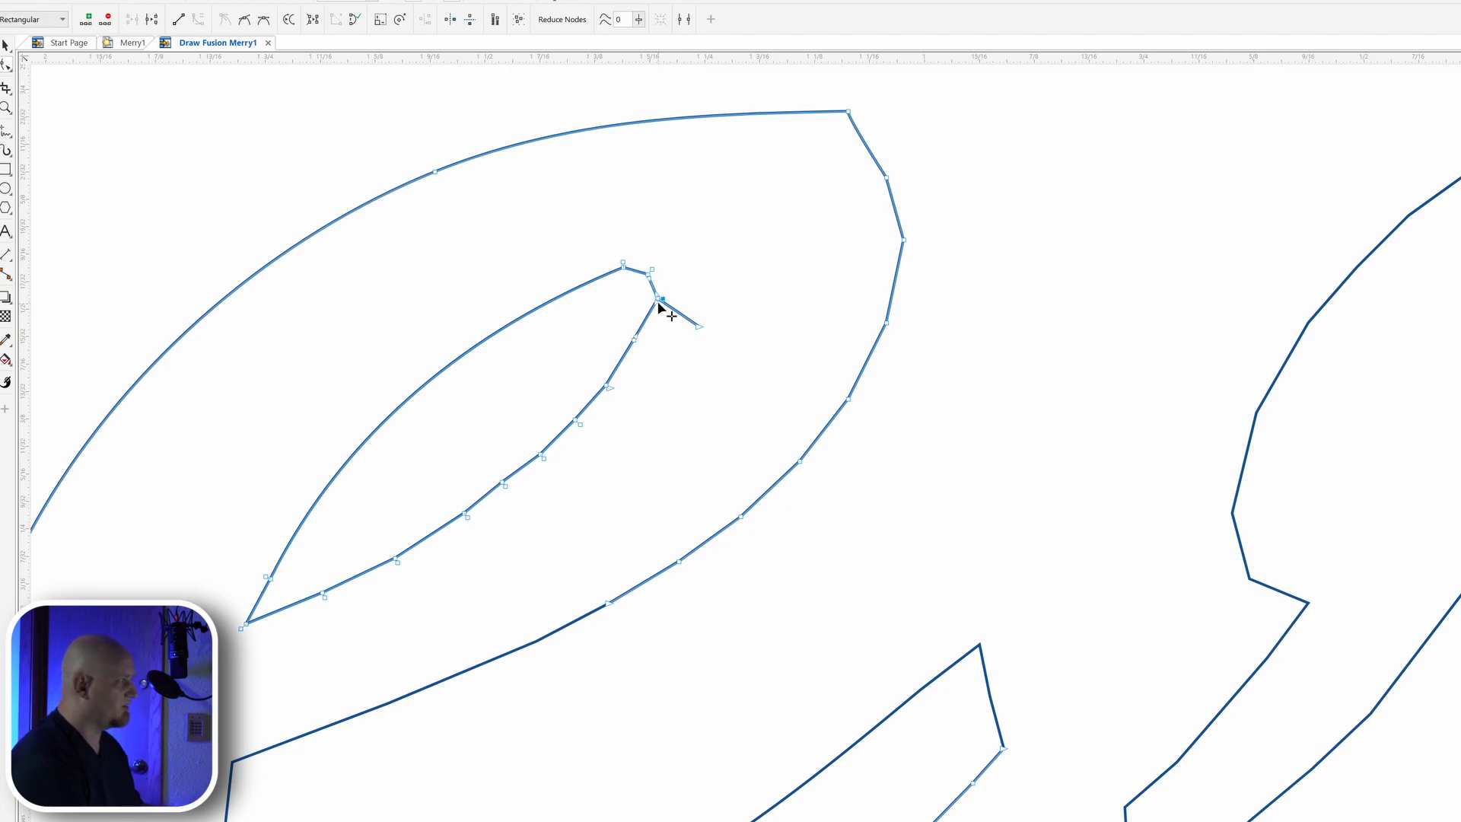
drag(661, 301, 755, 299)
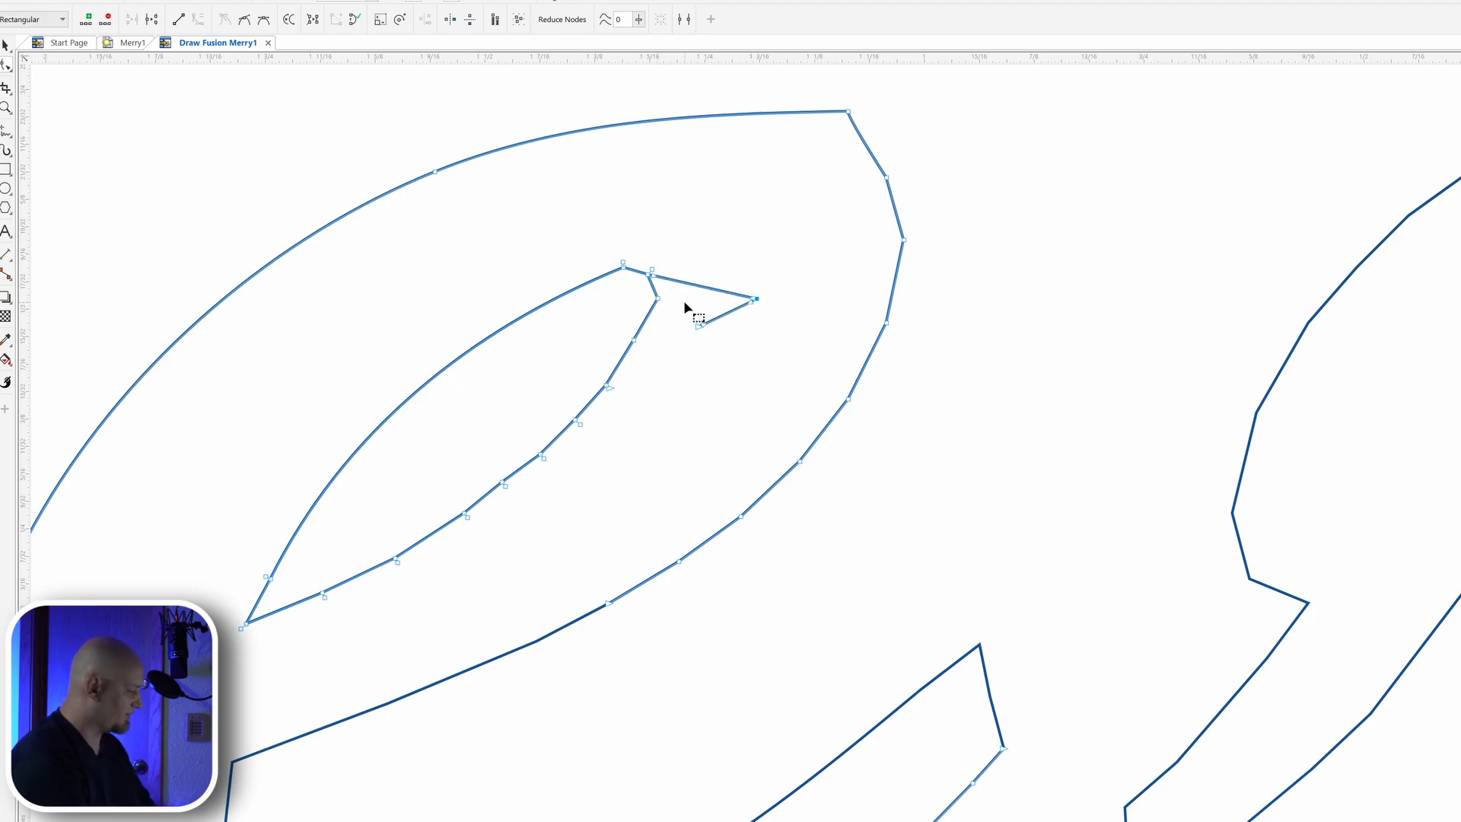
drag(645, 273, 660, 208)
drag(624, 265, 618, 200)
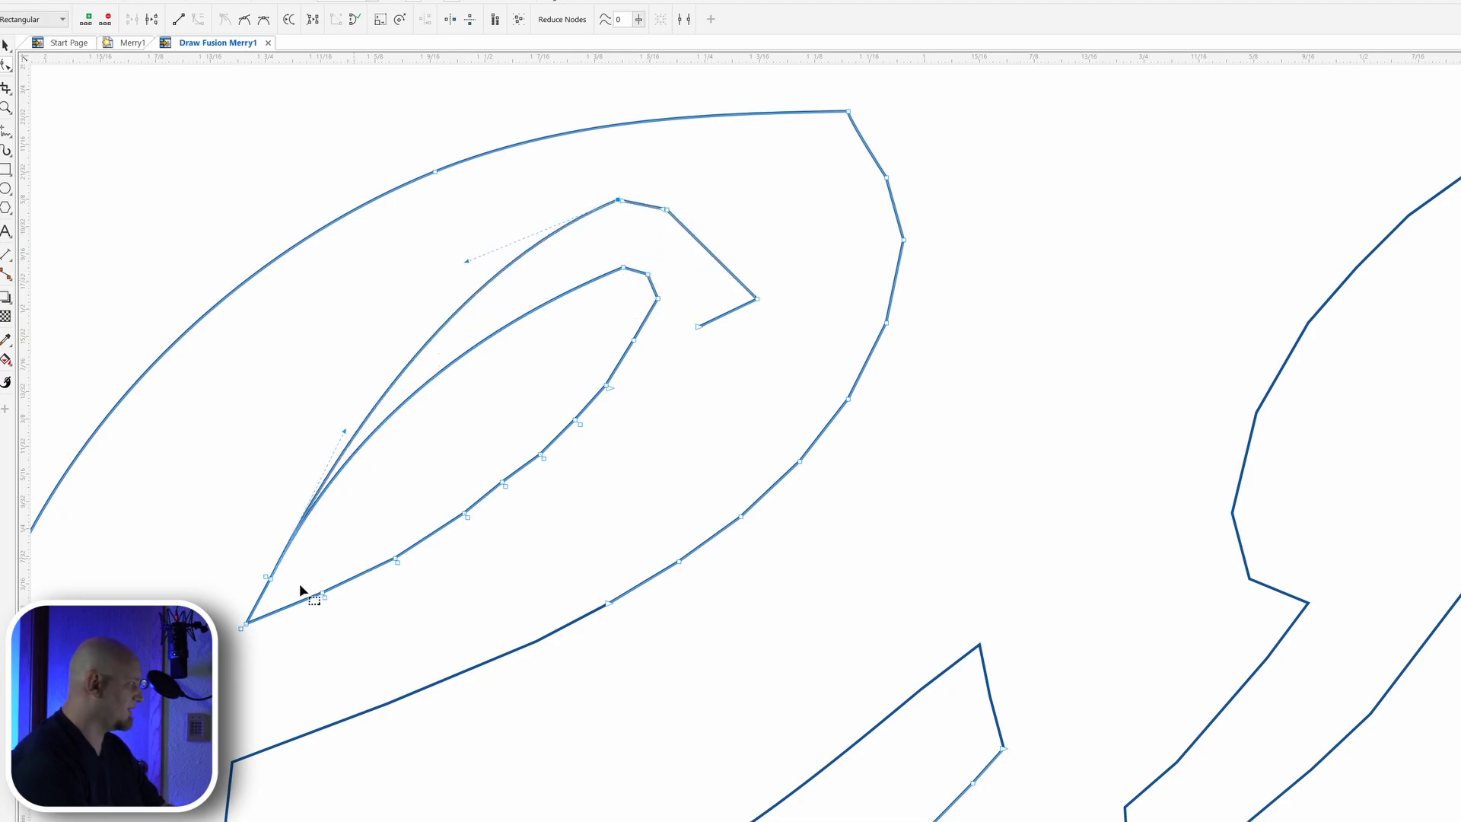
- Pull the duplicate curve's remaining nodes away from the inner loop's lower-left tip and lower edge
drag(267, 580, 208, 563)
drag(247, 626, 245, 701)
drag(323, 594, 357, 630)
drag(397, 562, 469, 605)
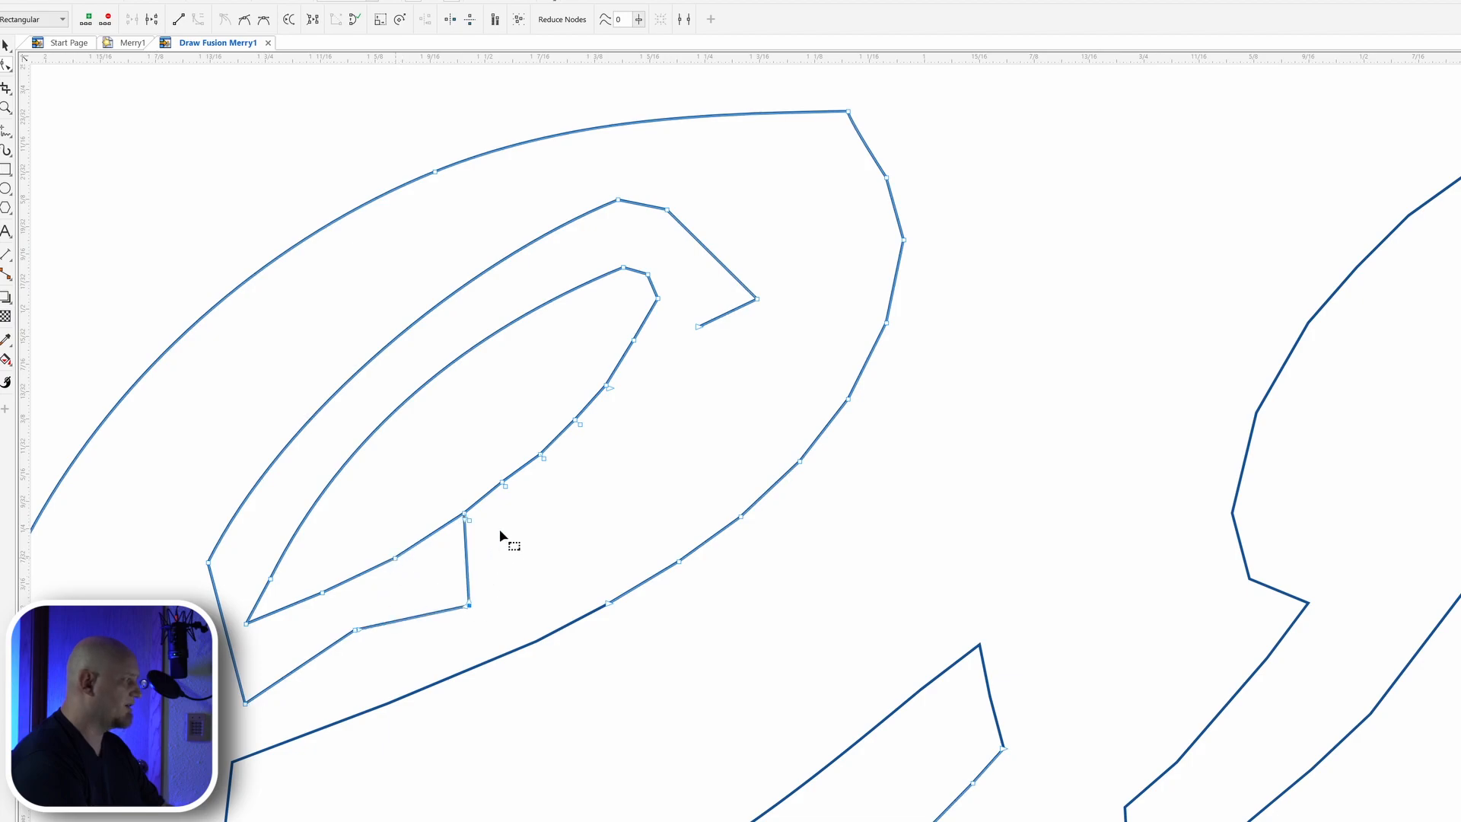
drag(465, 517, 555, 553)
drag(503, 486, 585, 523)
drag(542, 457, 602, 480)
drag(577, 419, 647, 369)
key(ctrl+z)
- Break the curve apart where the duplicate meets the inner loop and delete the short connecting segment
right_click(607, 388)
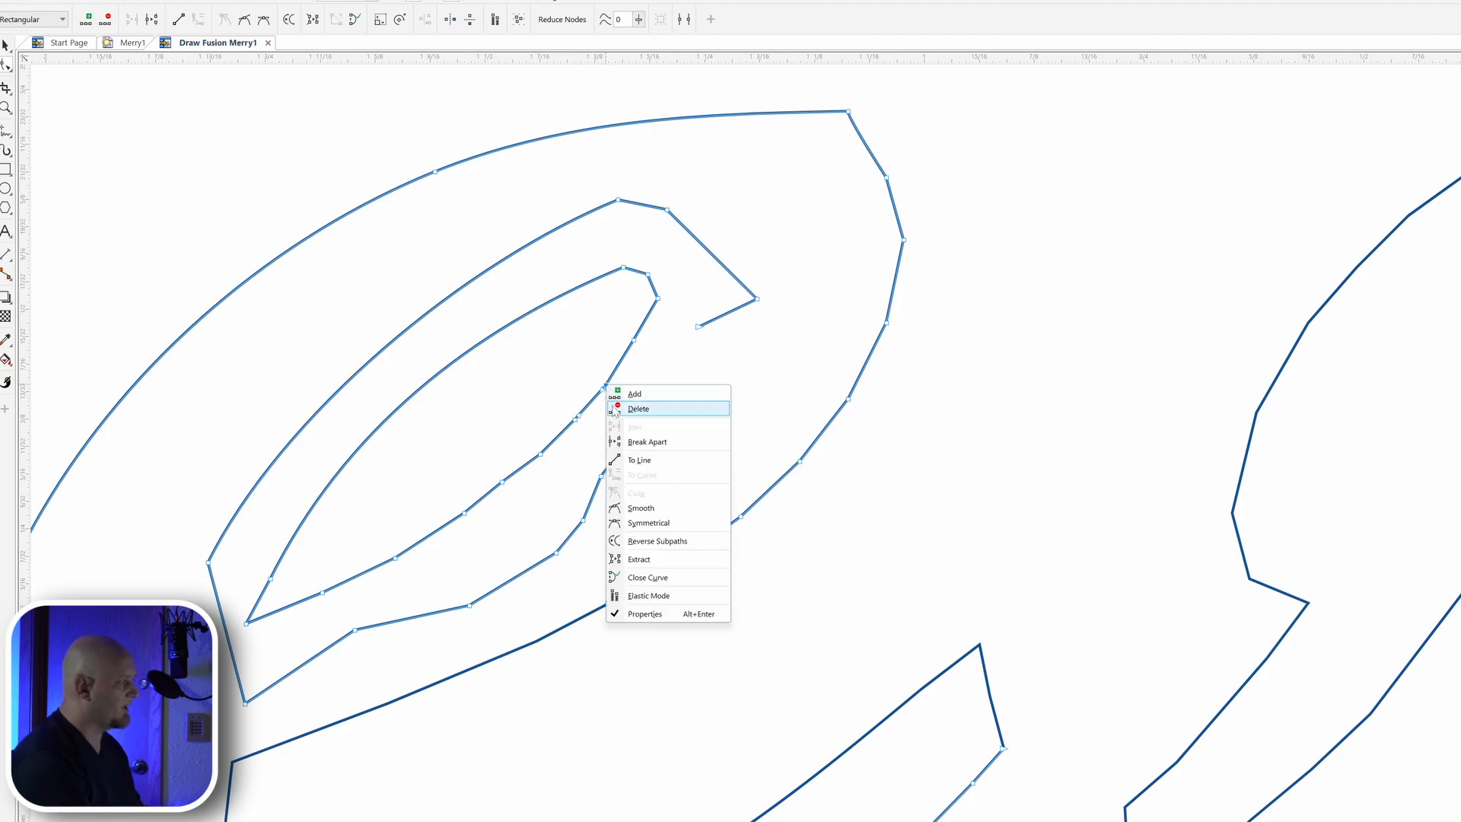
click(643, 446)
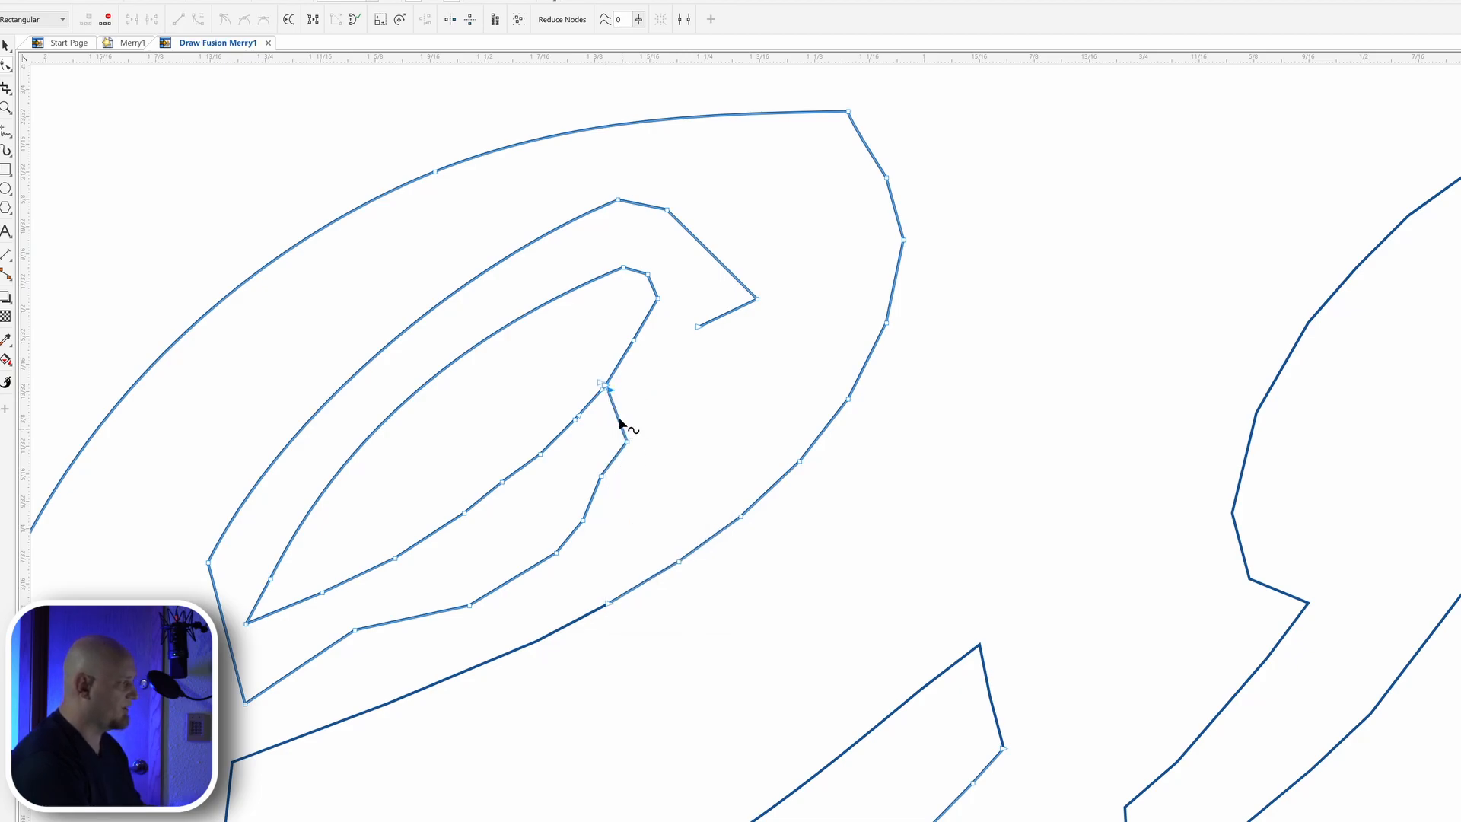
click(629, 440)
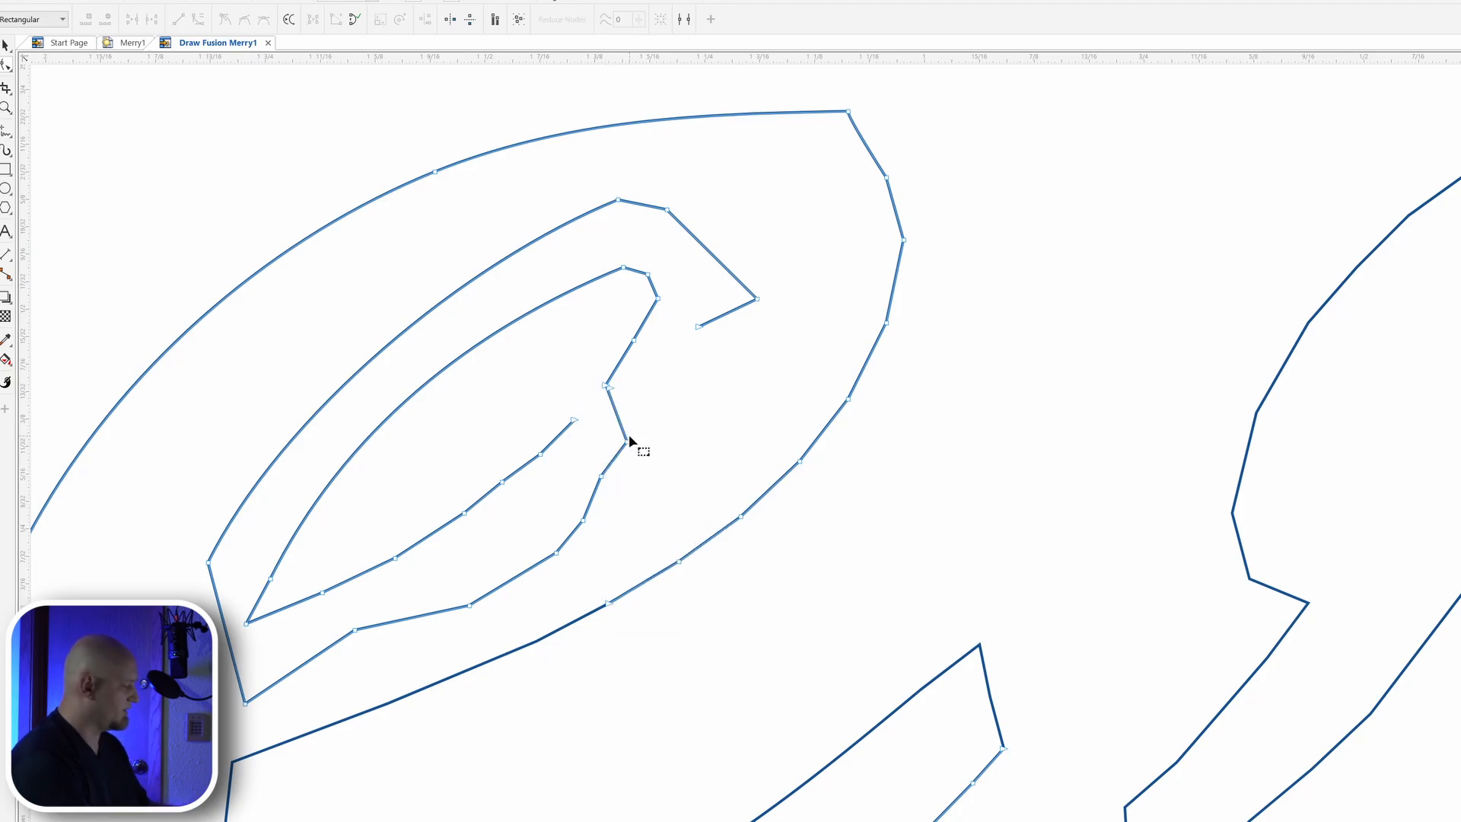
click(611, 394)
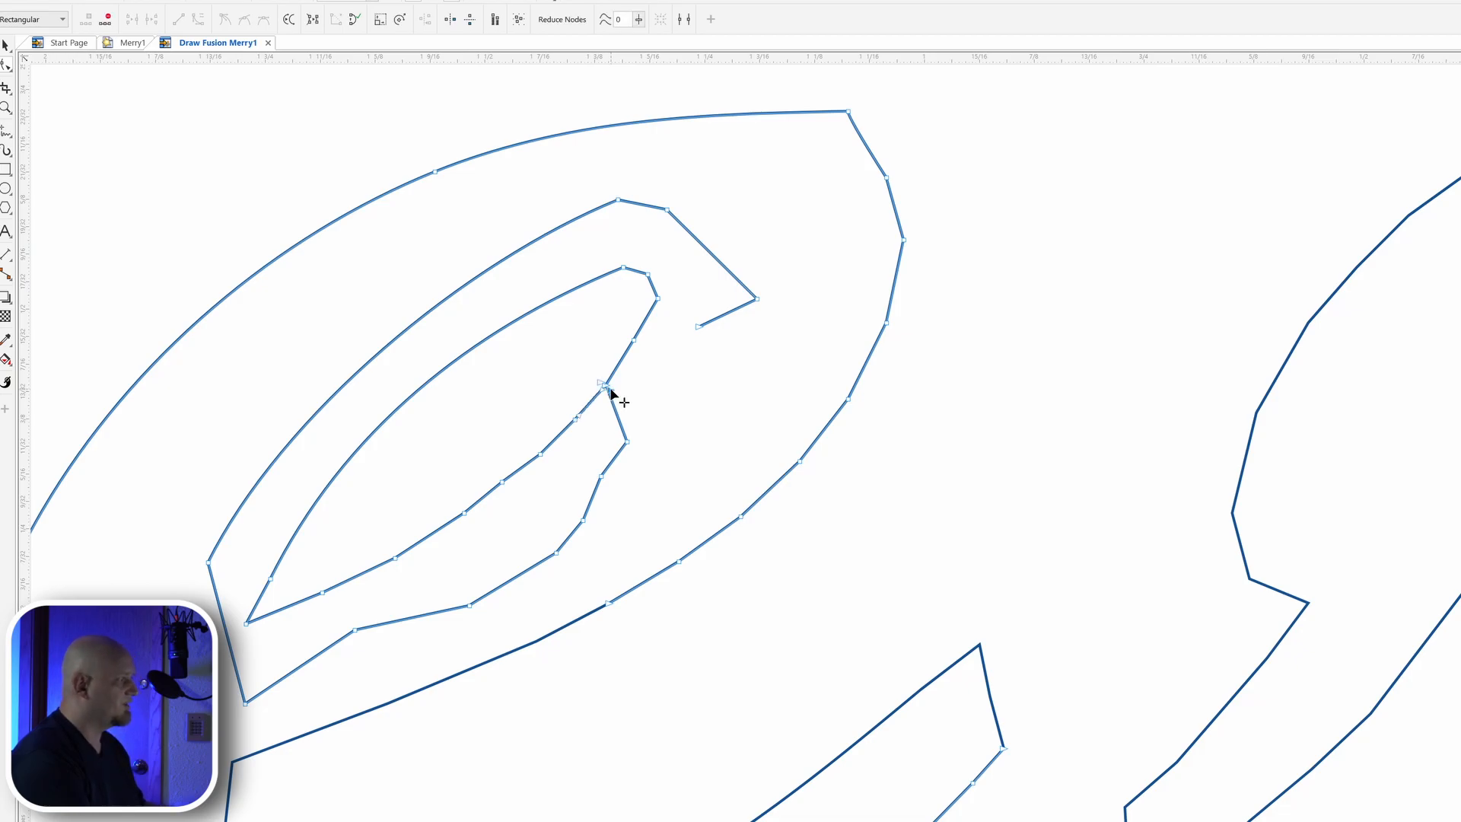
key(ctrl+z)
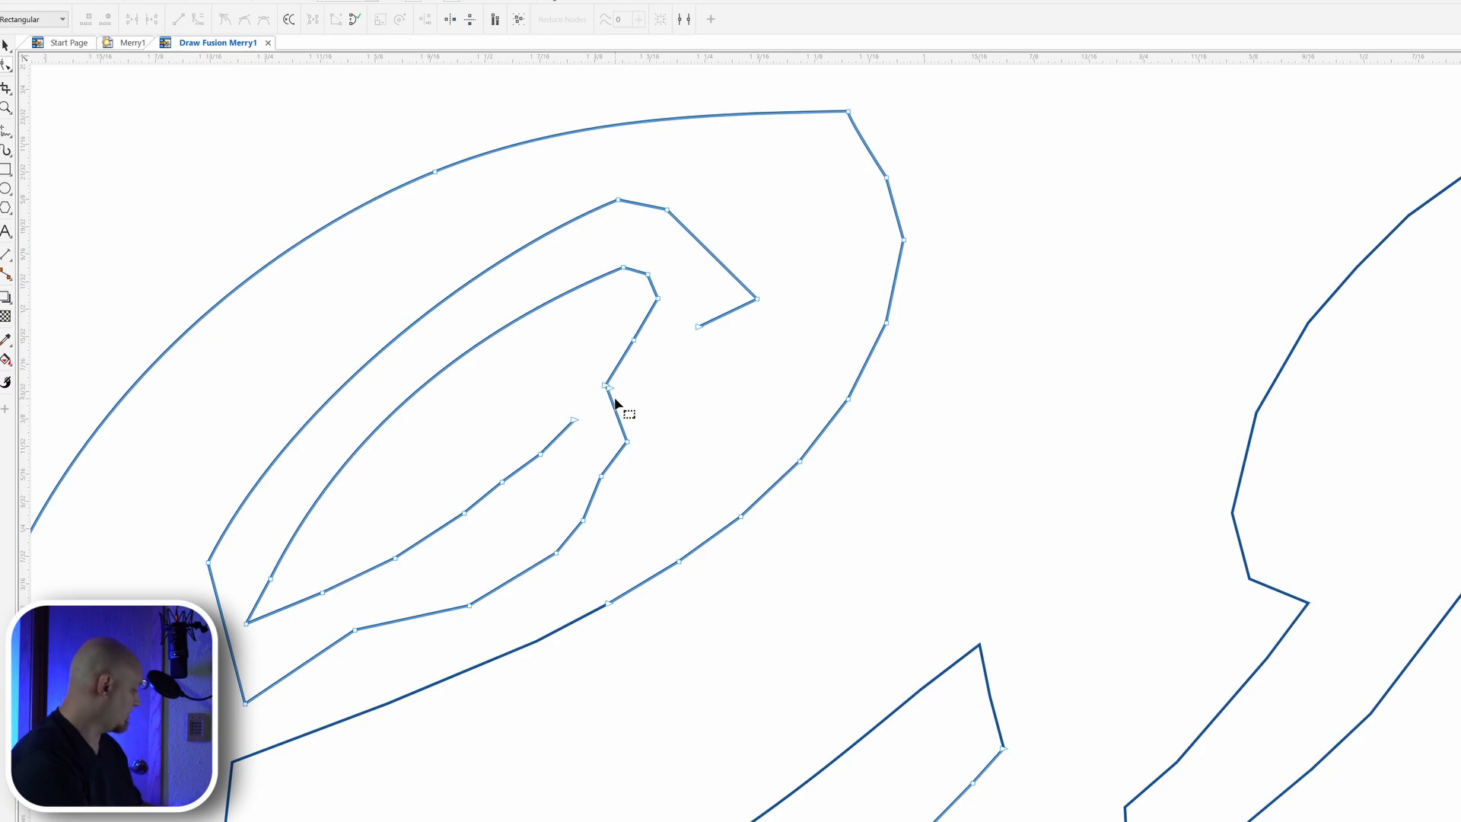
key(ctrl+shift+z)
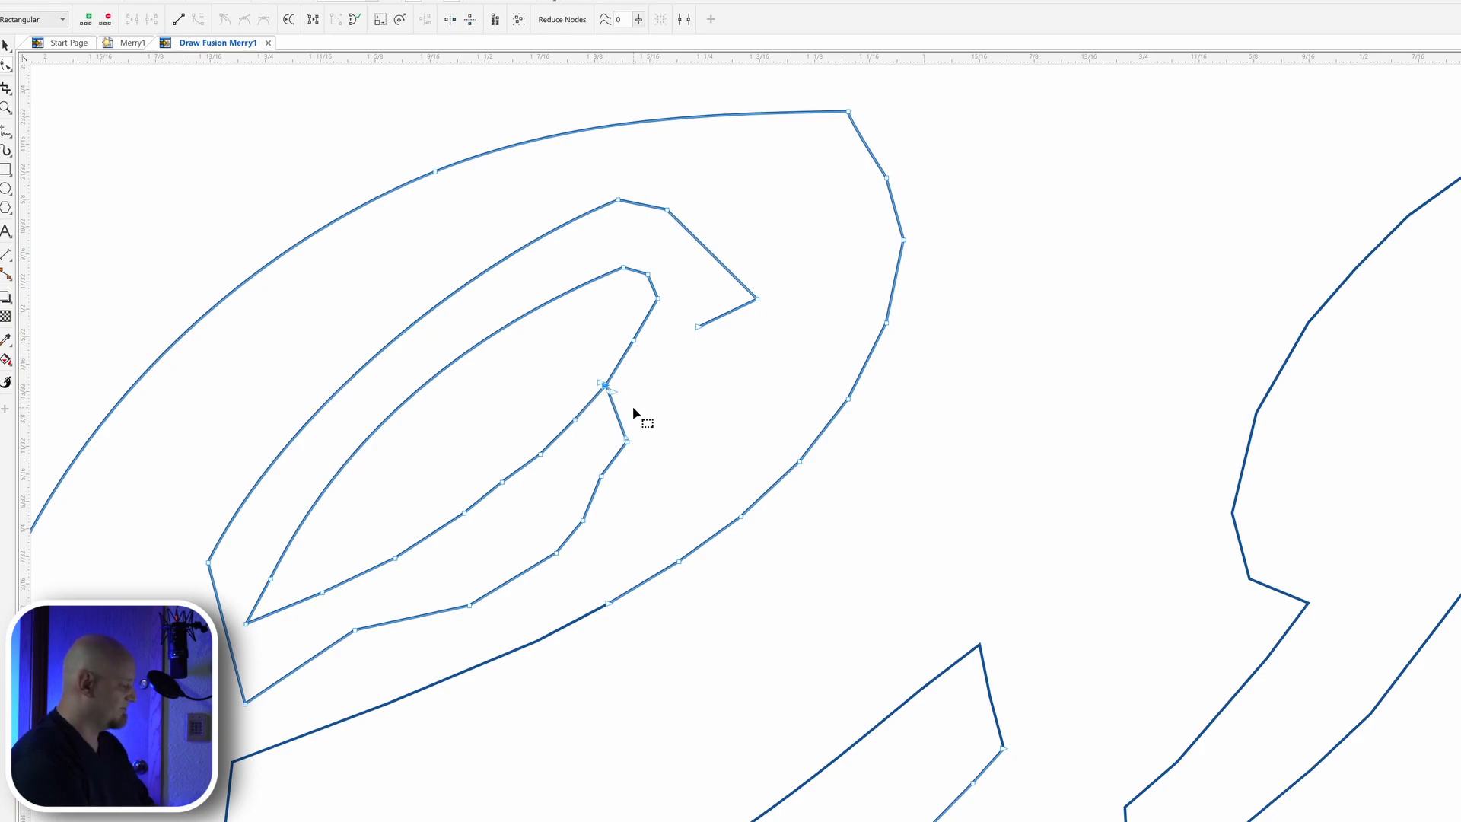
key(ctrl+z)
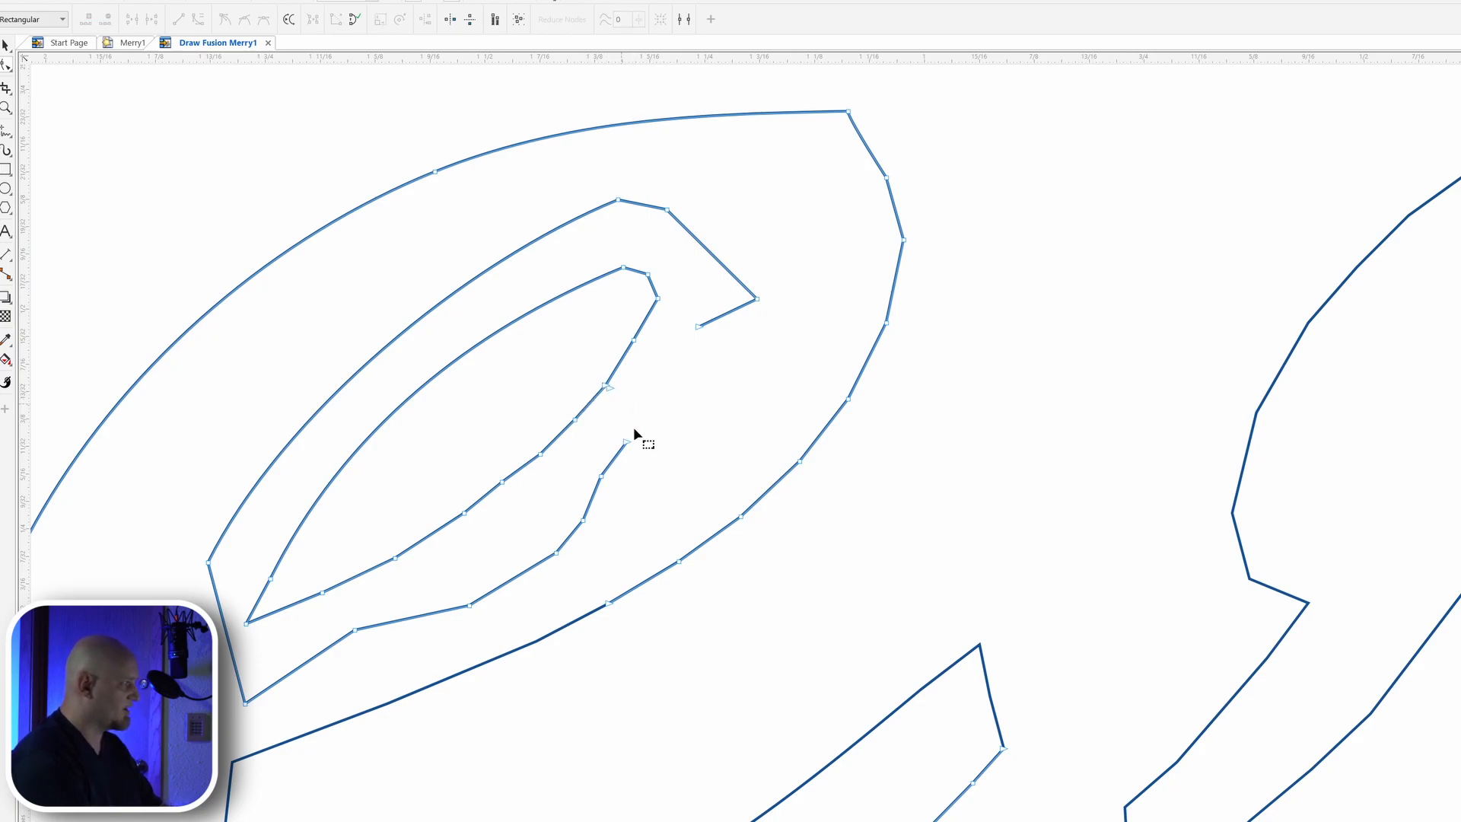
- Delete all nodes of the pulled-out duplicate curve around the e's inner loop
click(627, 441)
shift+click(697, 326)
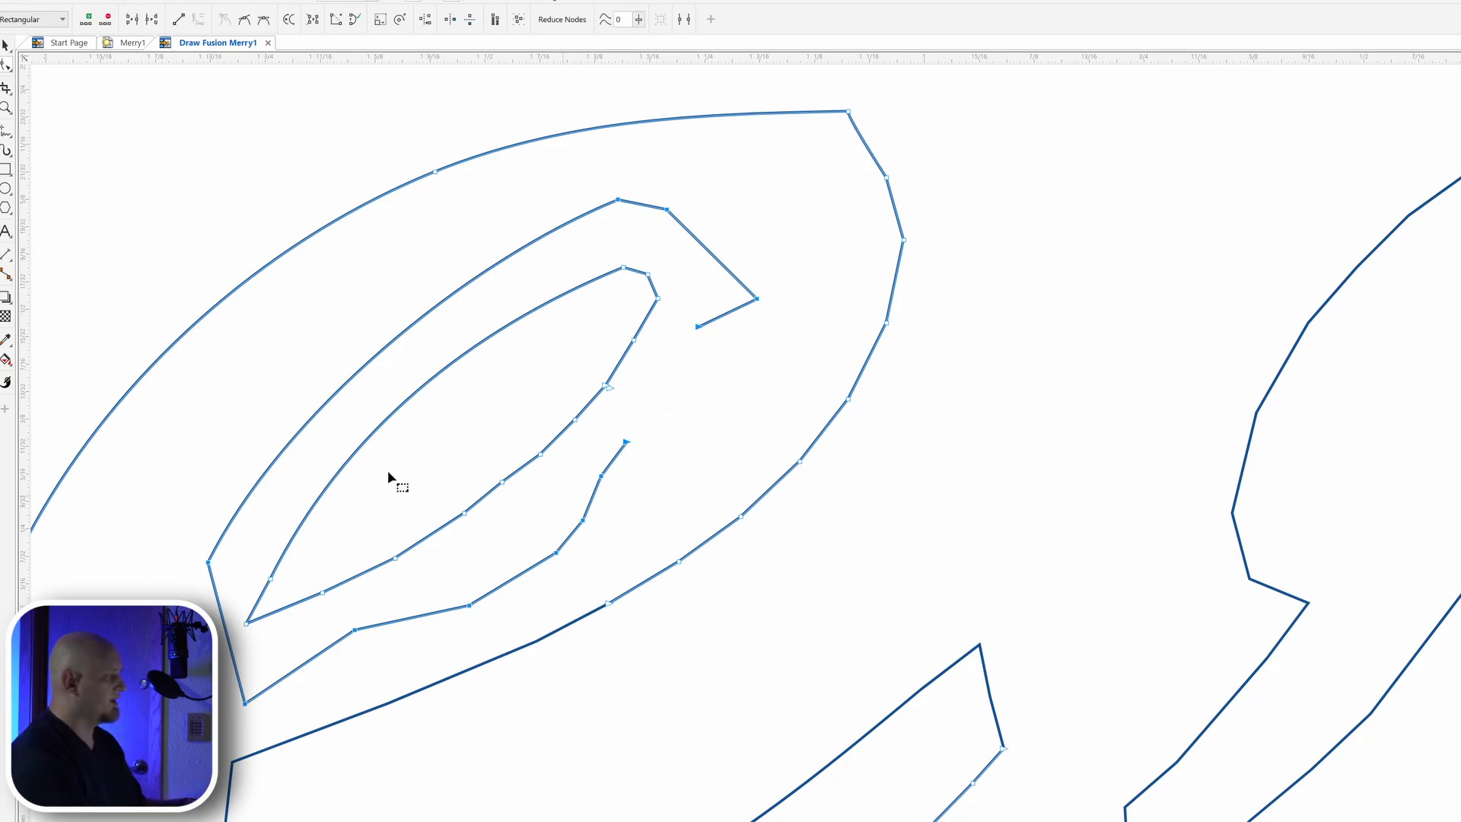
key(Delete)
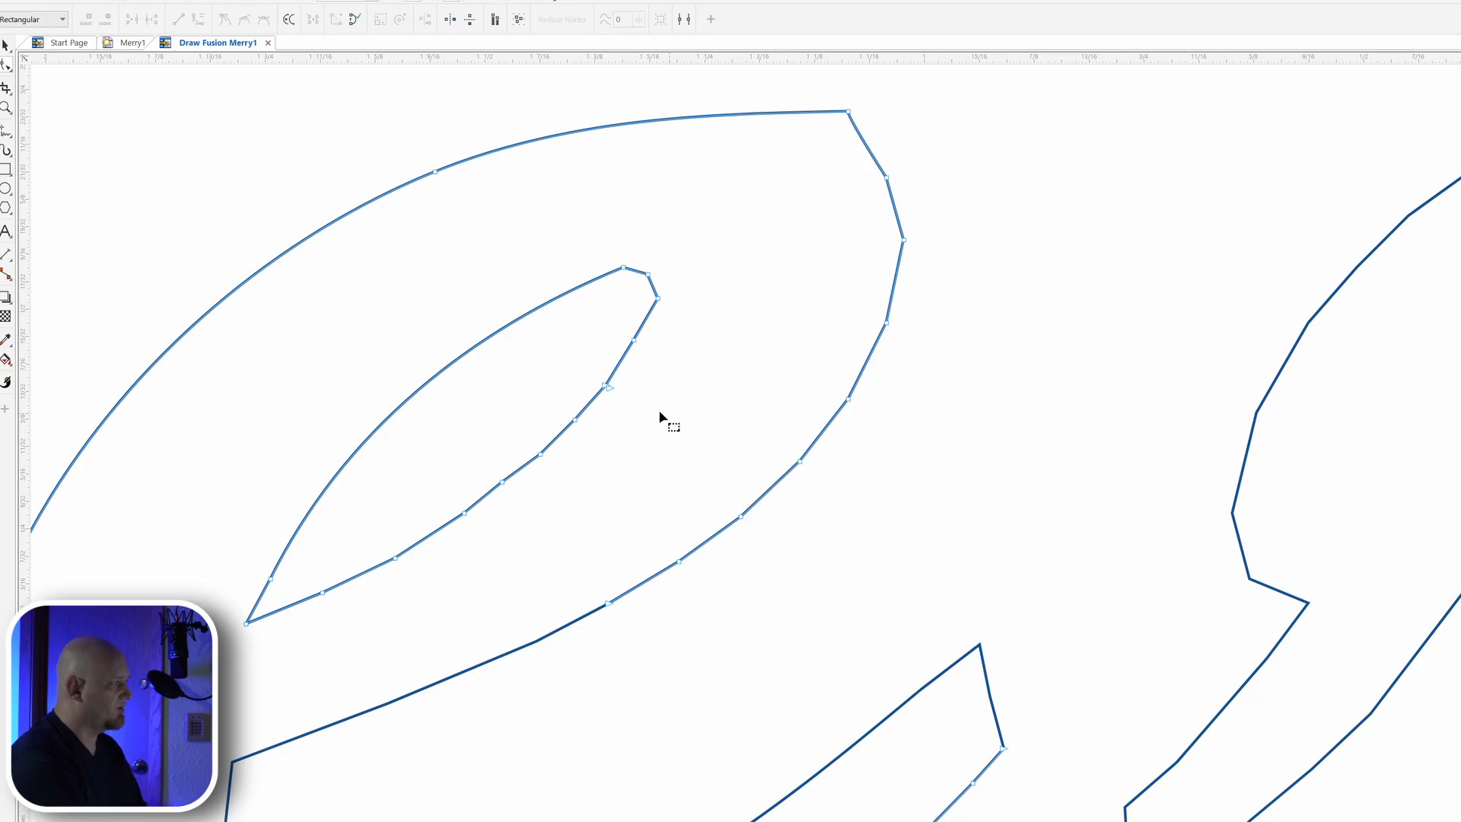
- Join the two overlapping end nodes on the right side of the e's inner loop
drag(636, 413, 597, 376)
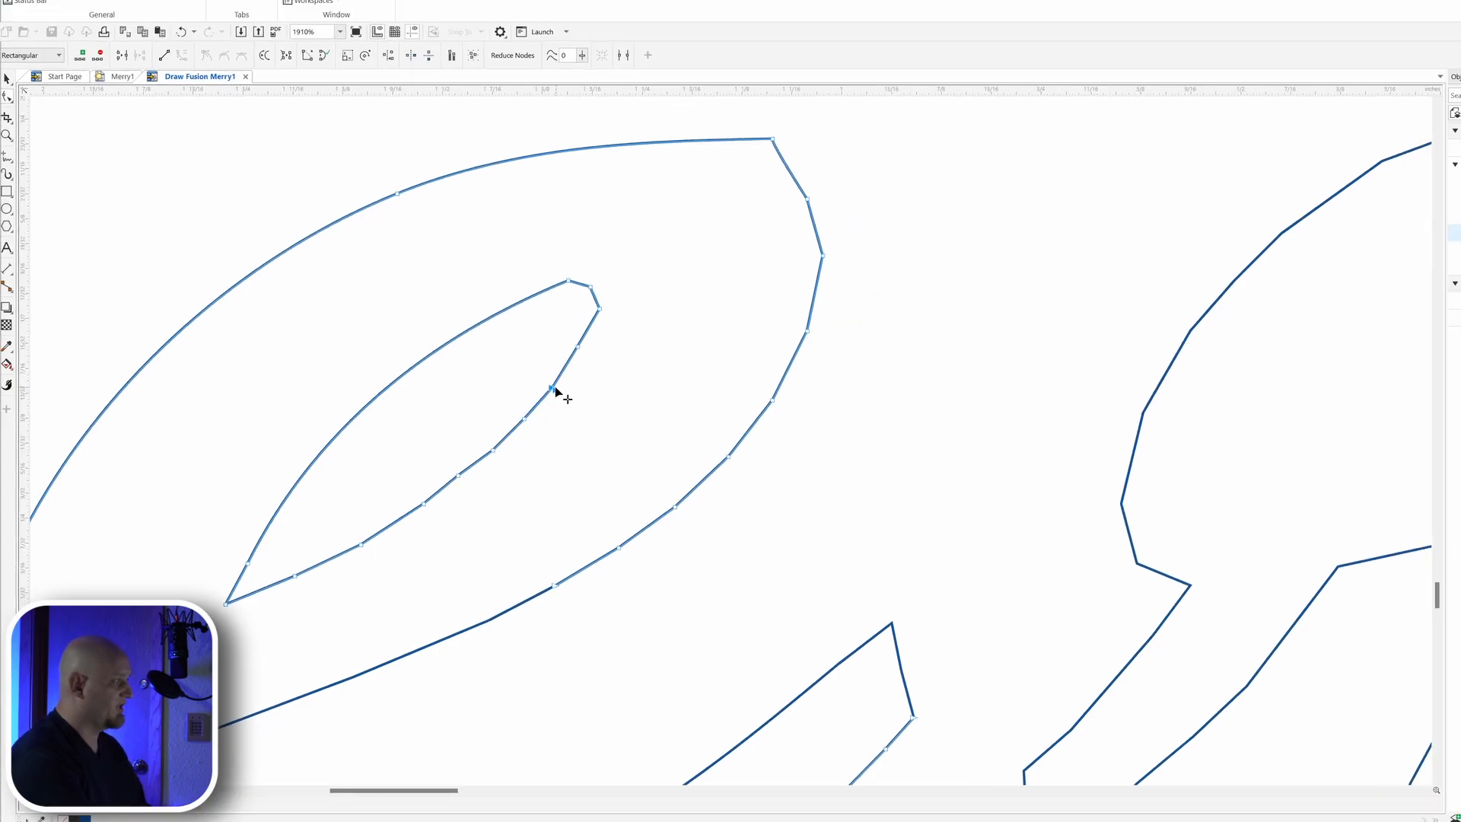
right_click(606, 385)
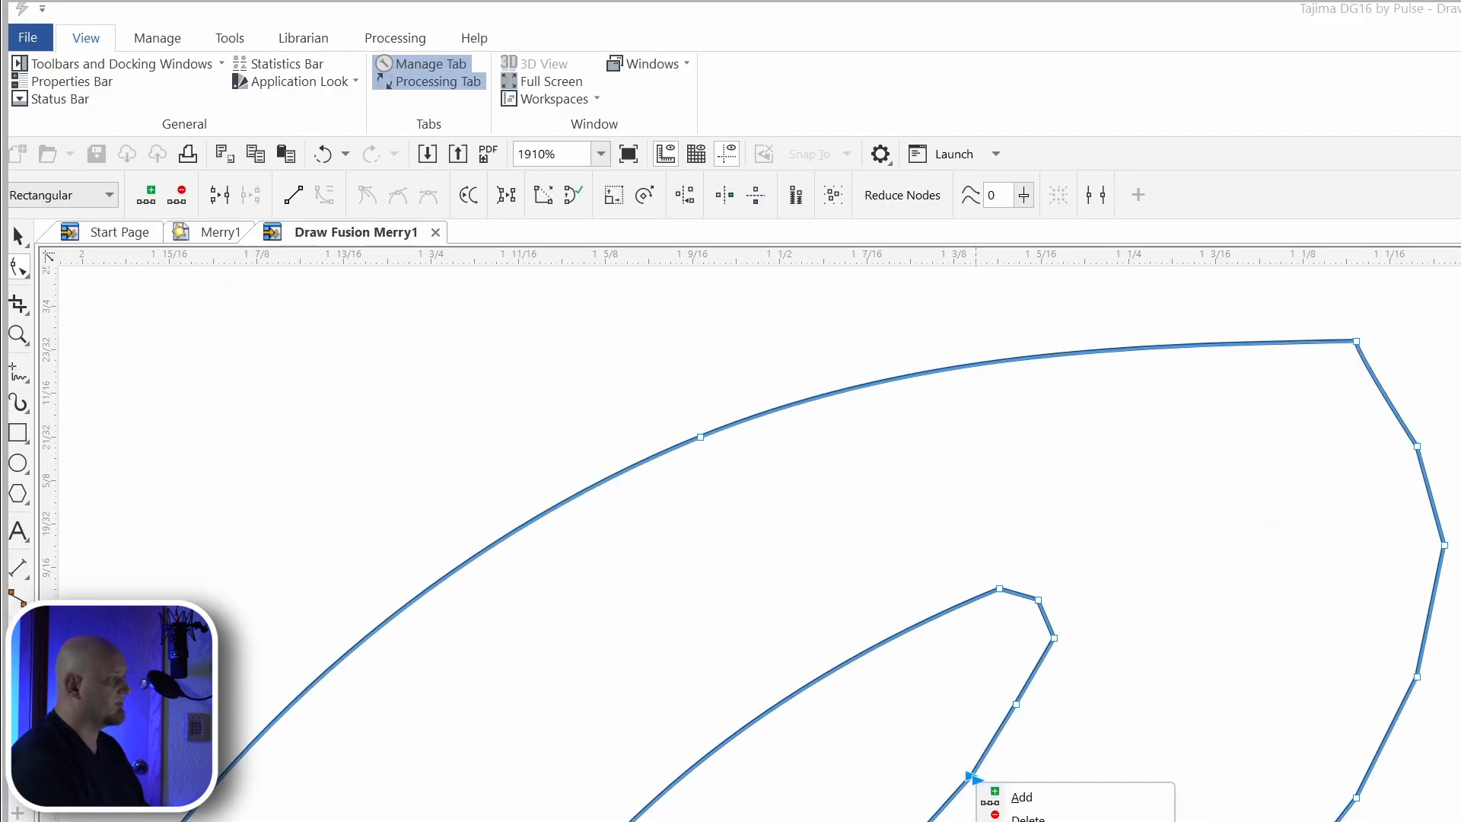
key(Escape)
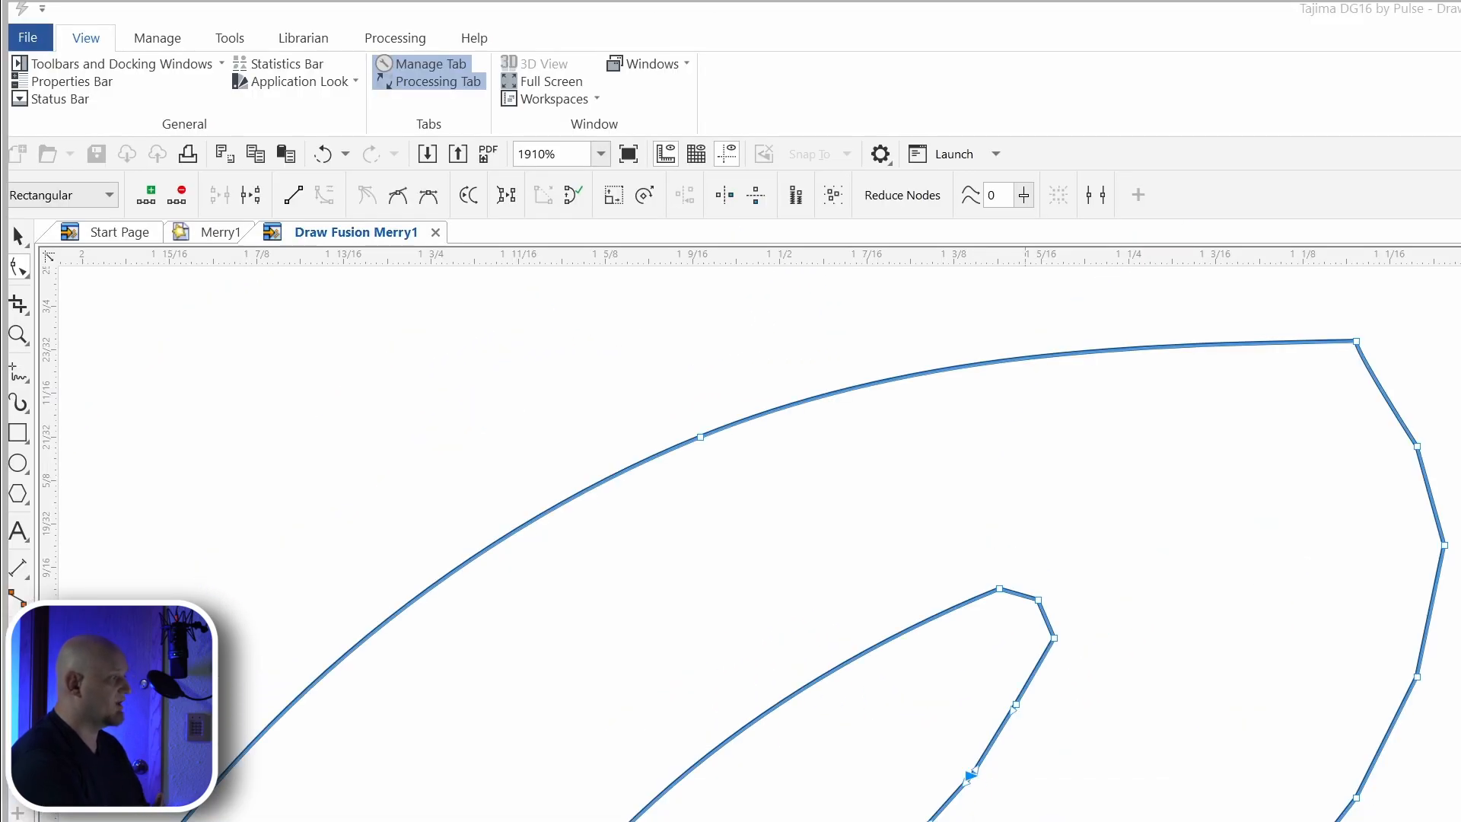
- Select both curves that make up the letter e and combine them into one object
scroll(972, 778, down, 2)
scroll(973, 777, up, 3)
scroll(972, 778, down, 2)
key(Escape)
click(989, 689)
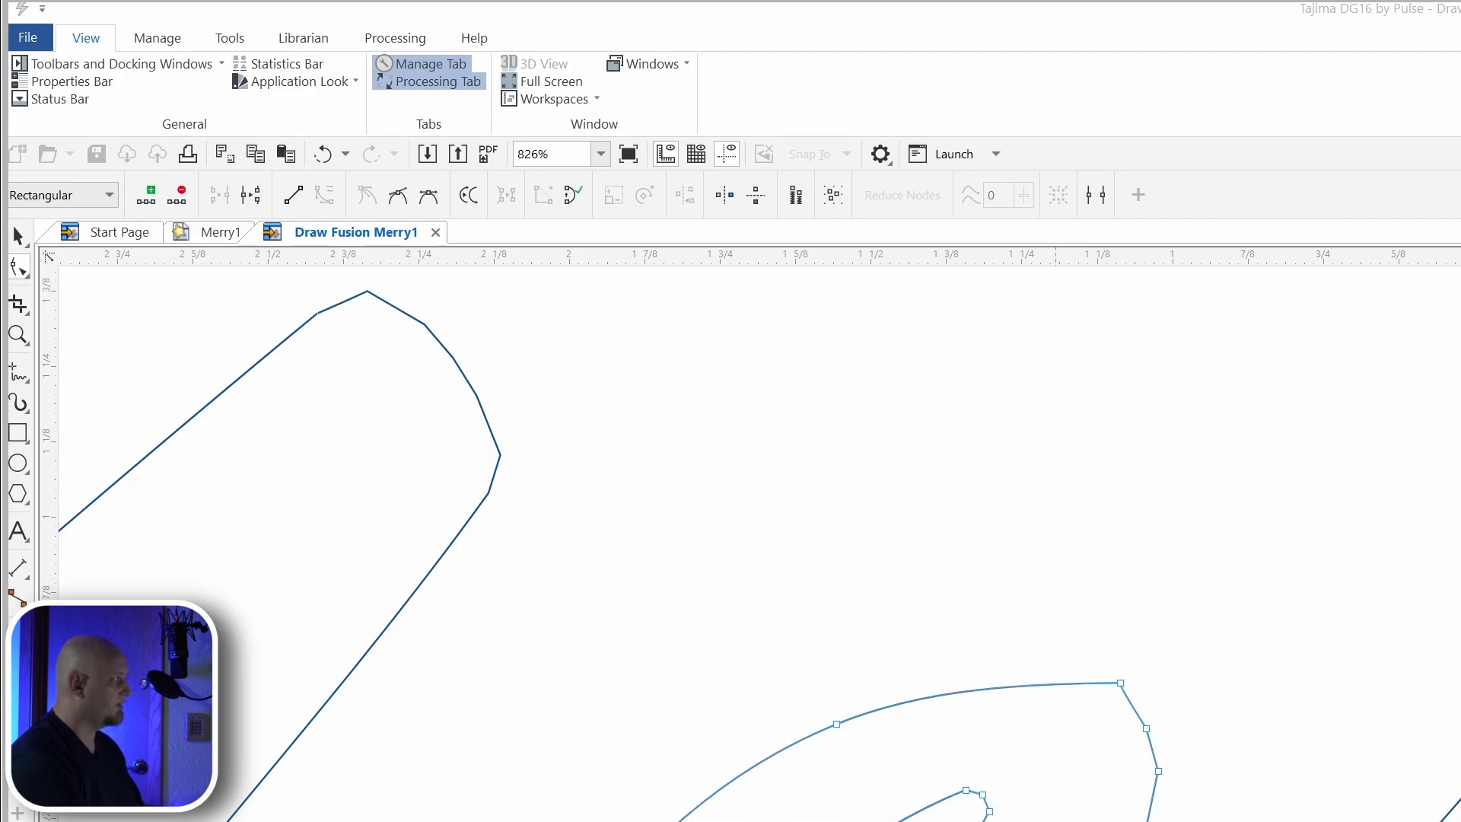
click(18, 236)
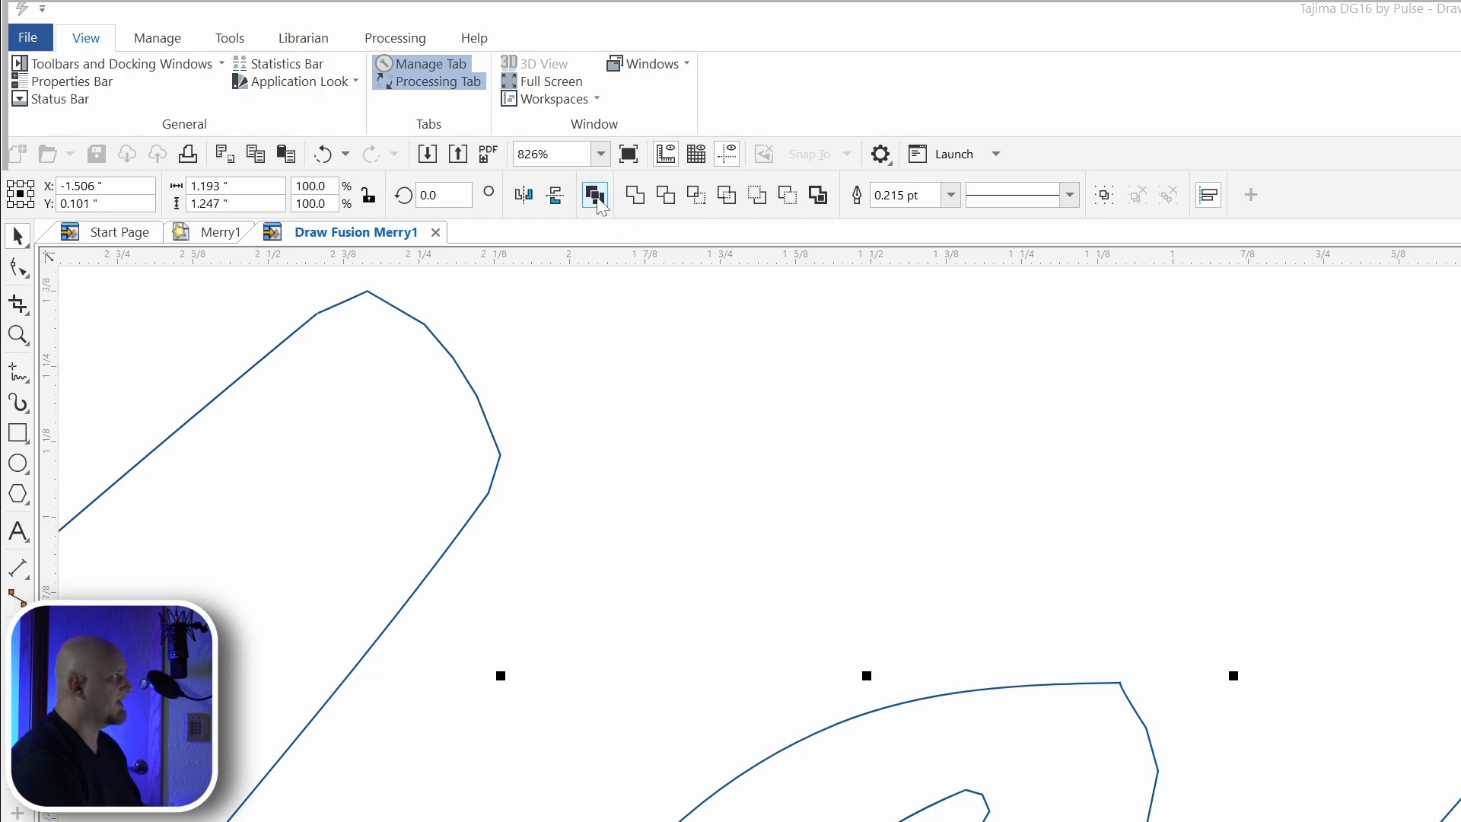
click(596, 198)
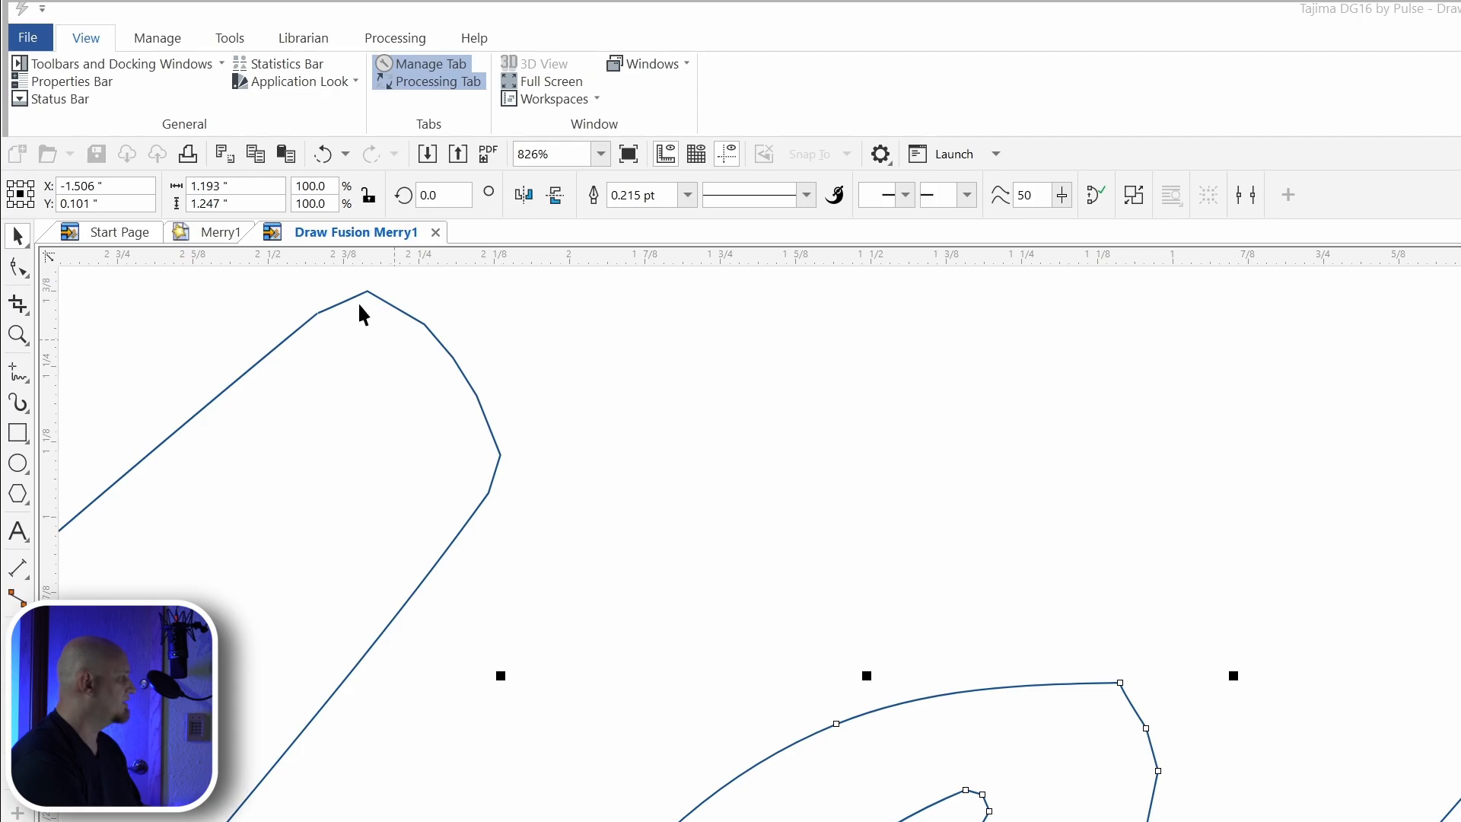
- Join the overlapping end nodes on the e's outline below the inner loop and at the tip of its tail
click(16, 268)
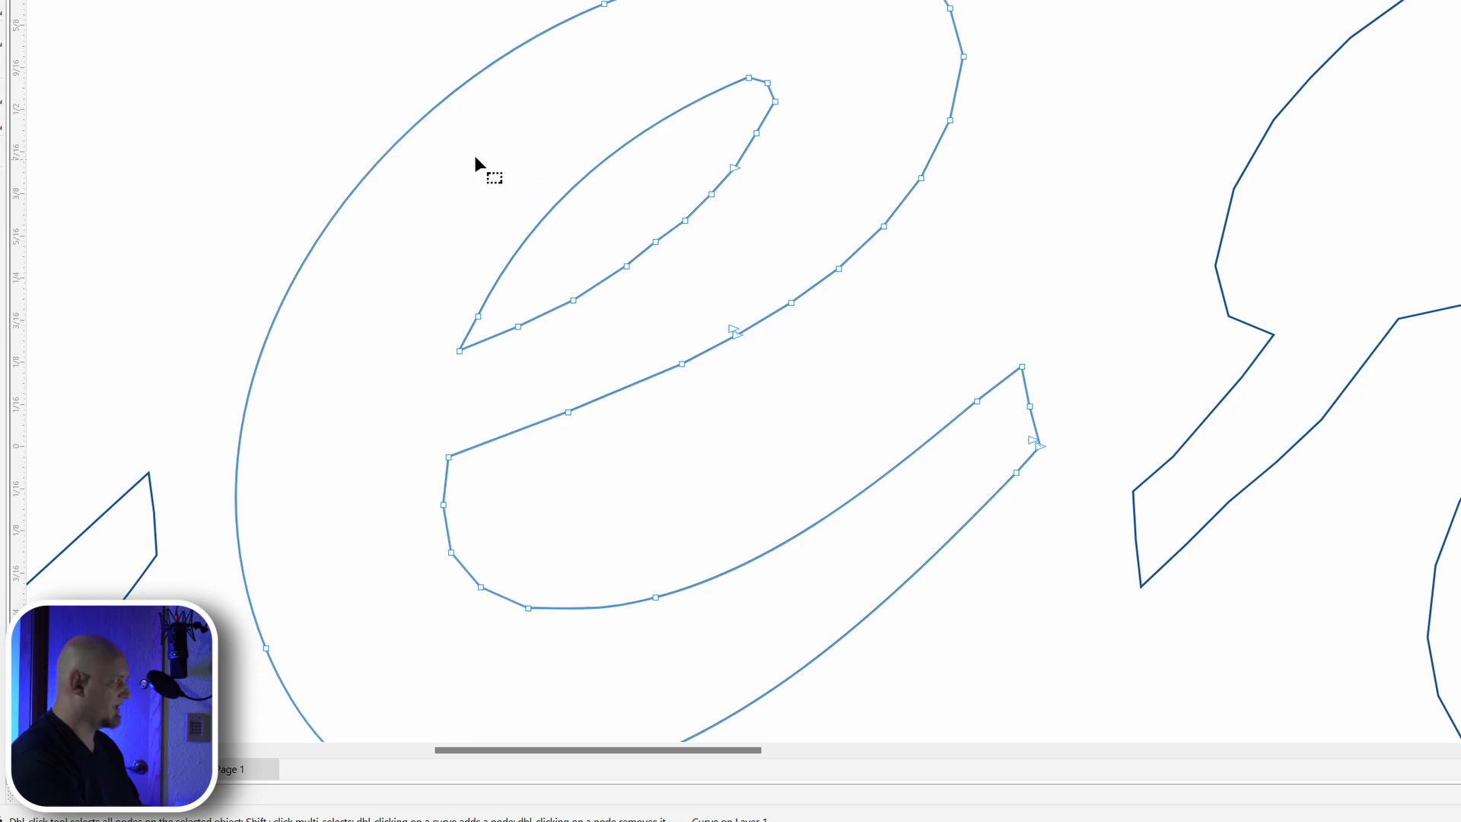
scroll(471, 427, down, 1)
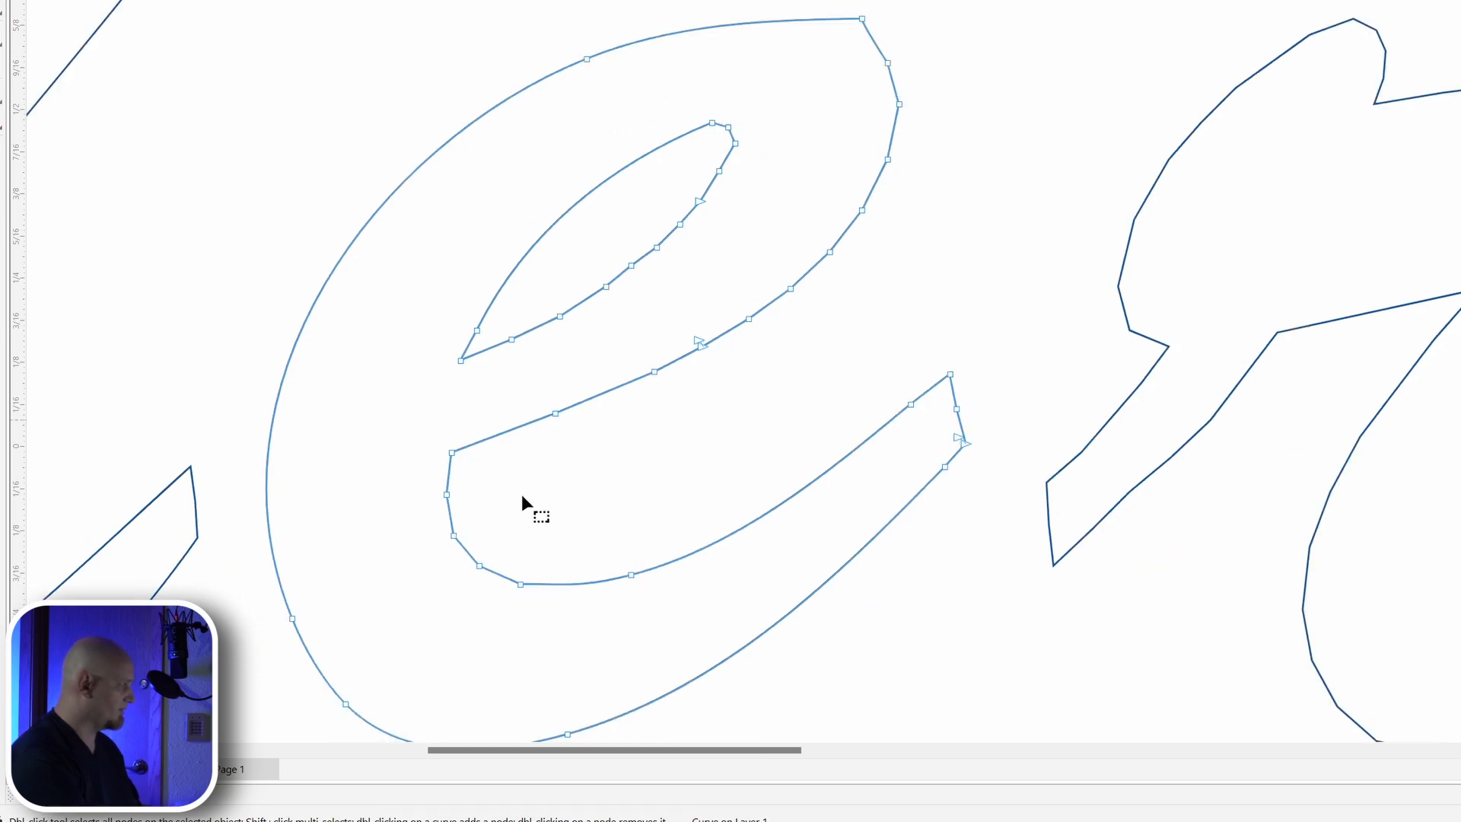
right_click(704, 346)
click(733, 403)
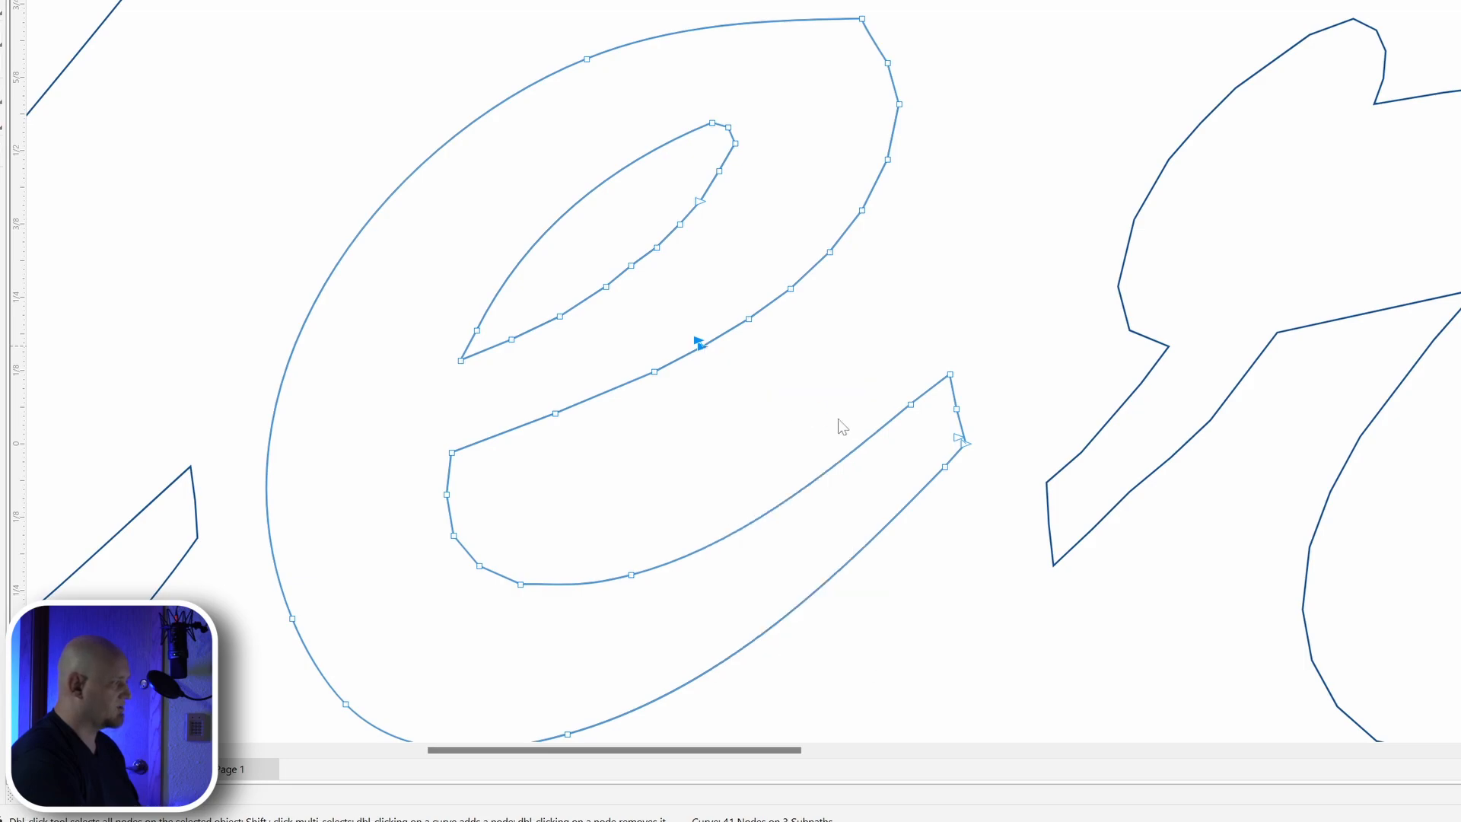
drag(981, 459, 942, 439)
right_click(965, 445)
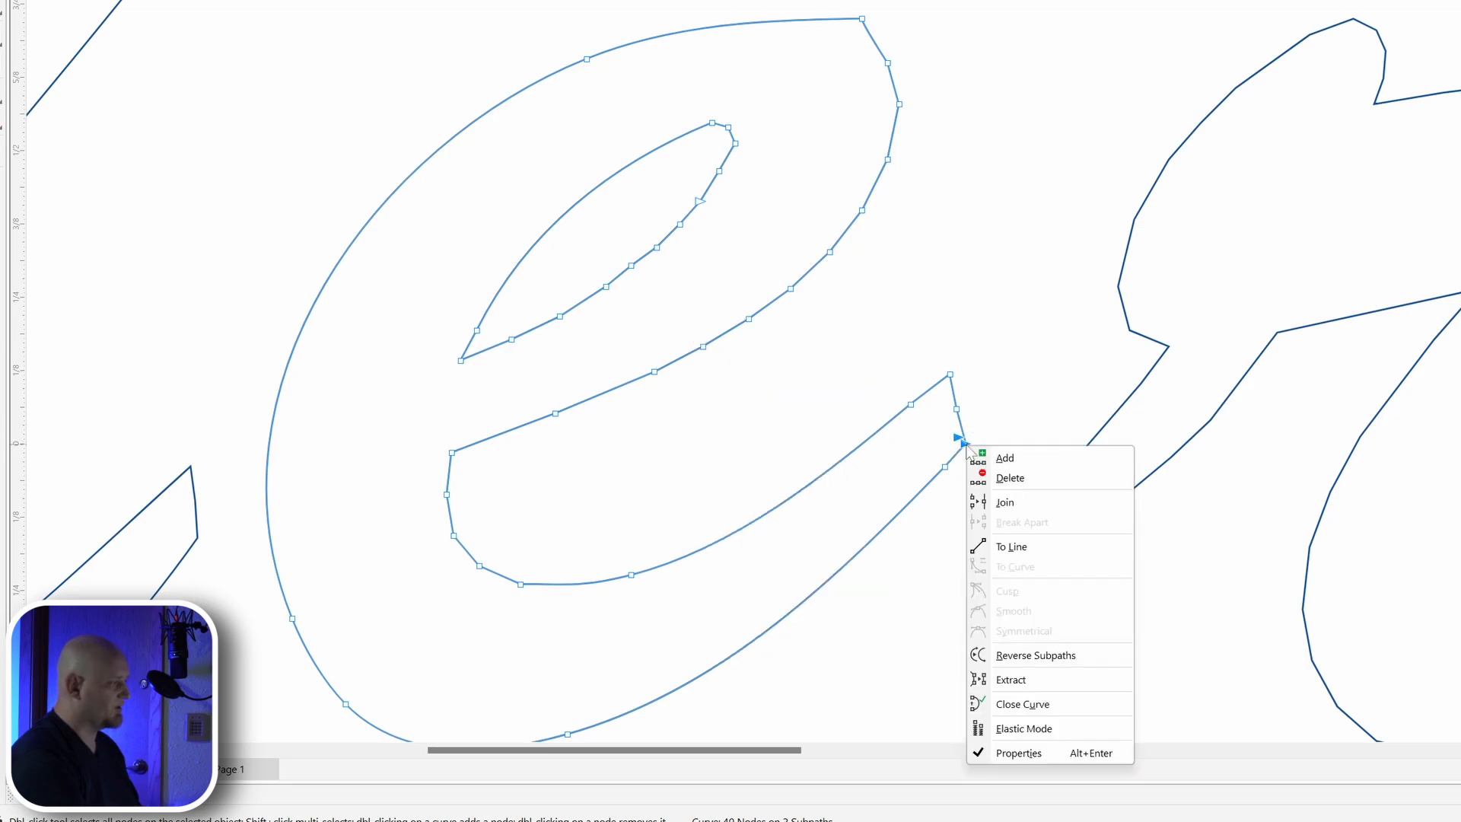
click(1000, 504)
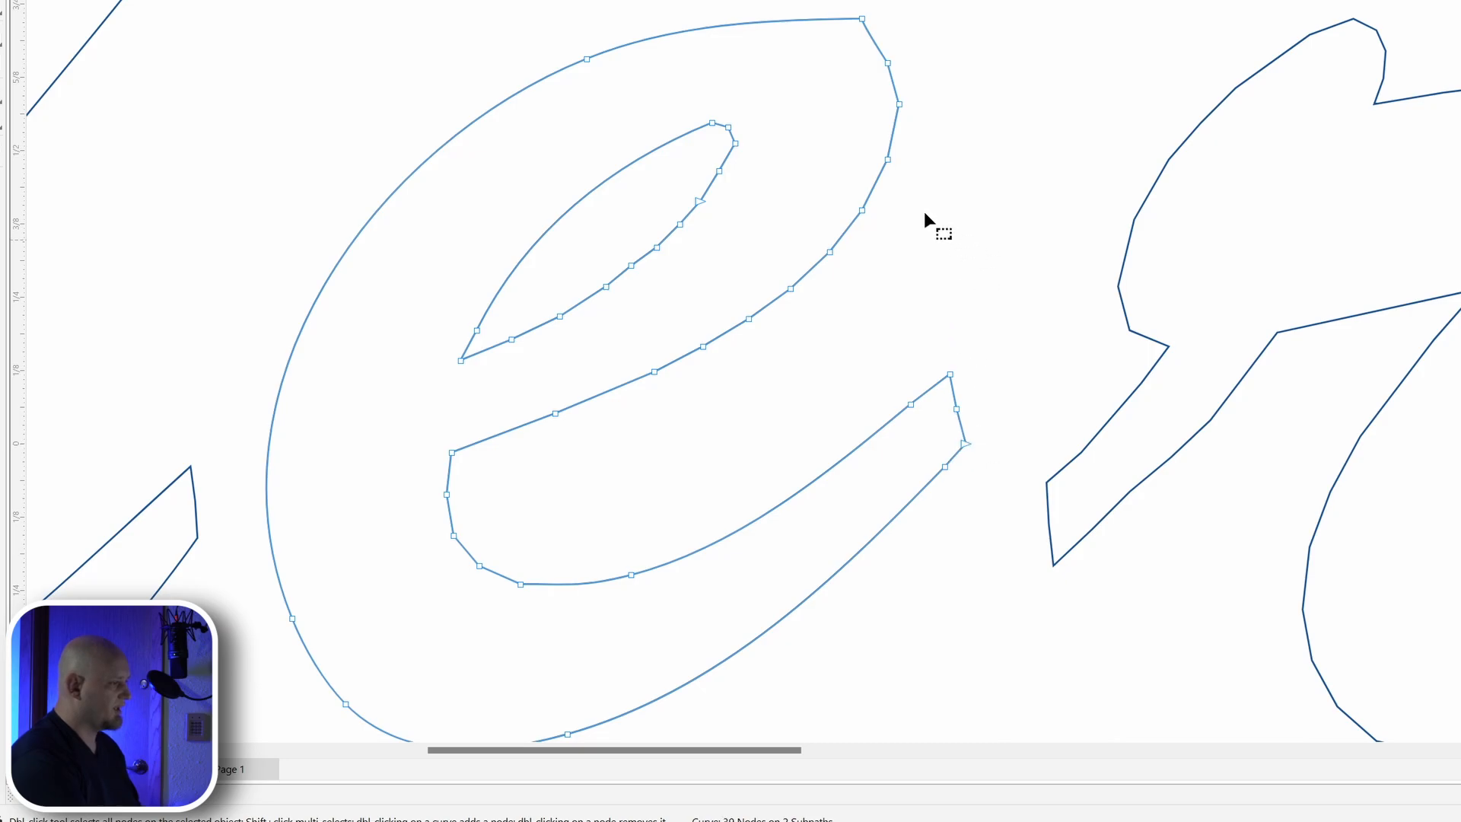
- Try to close the open outline of the first r with its stray line still in place
scroll(929, 220, down, 3)
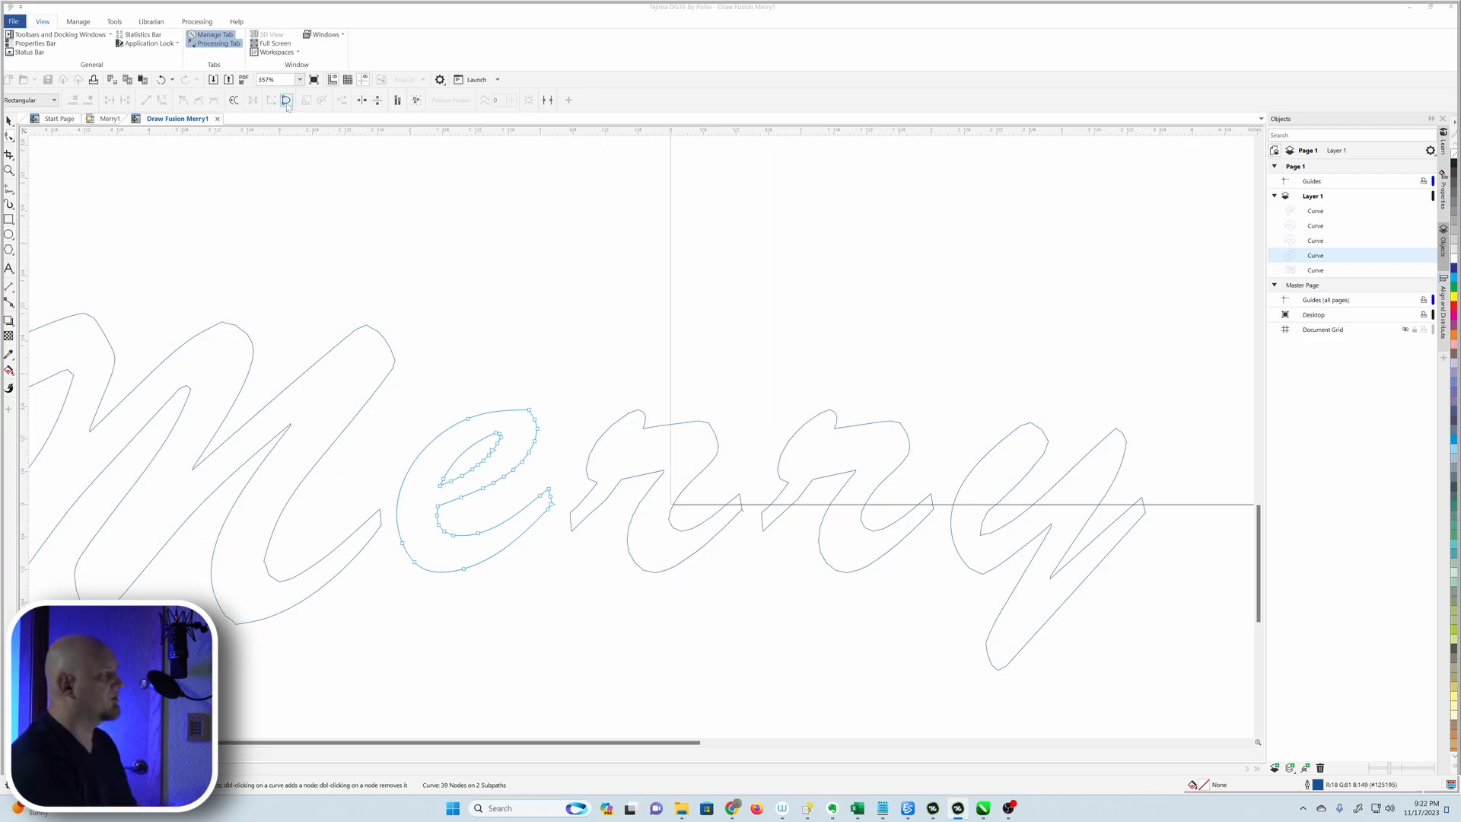
click(377, 391)
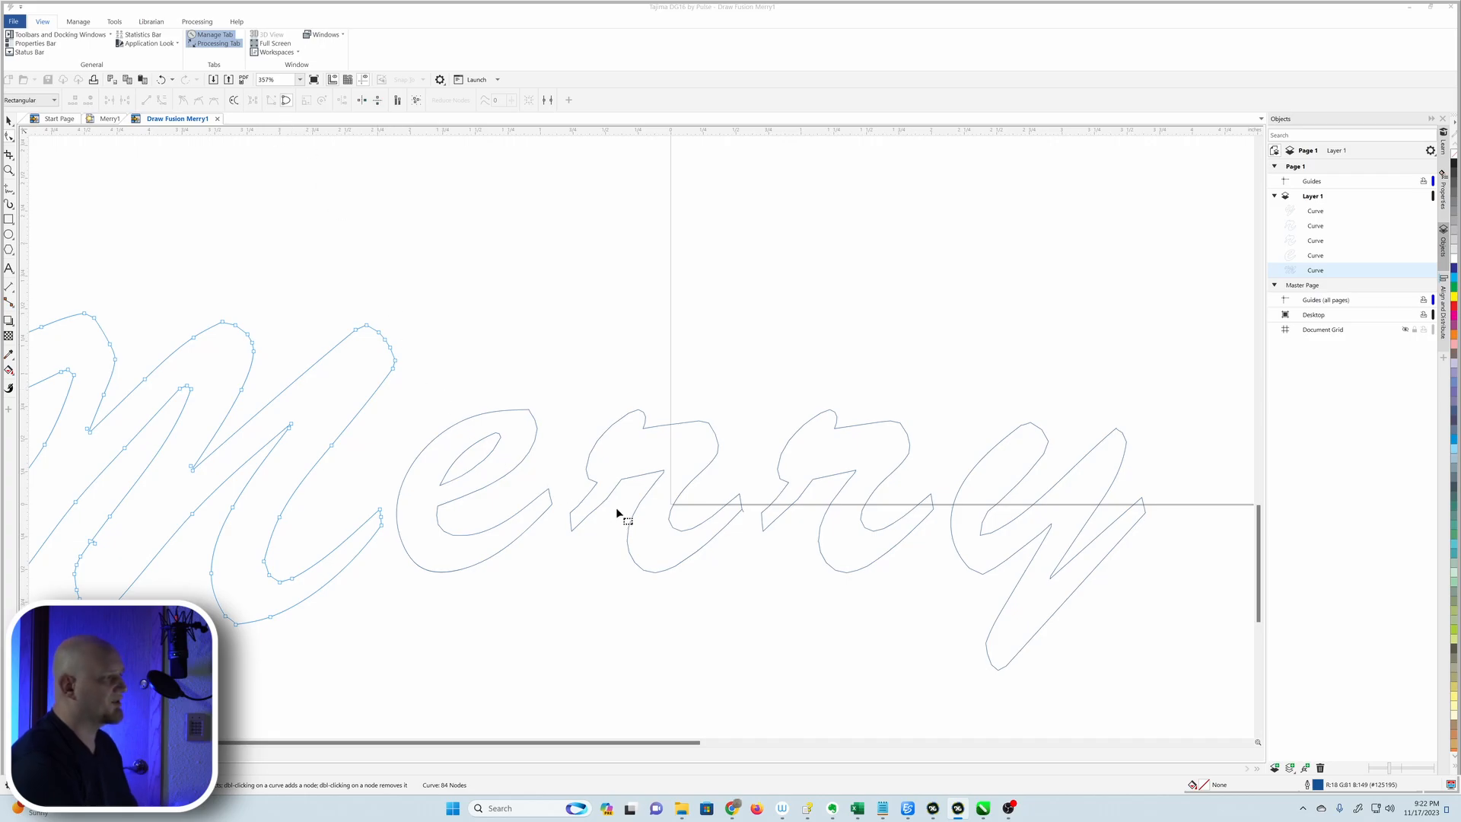
click(598, 493)
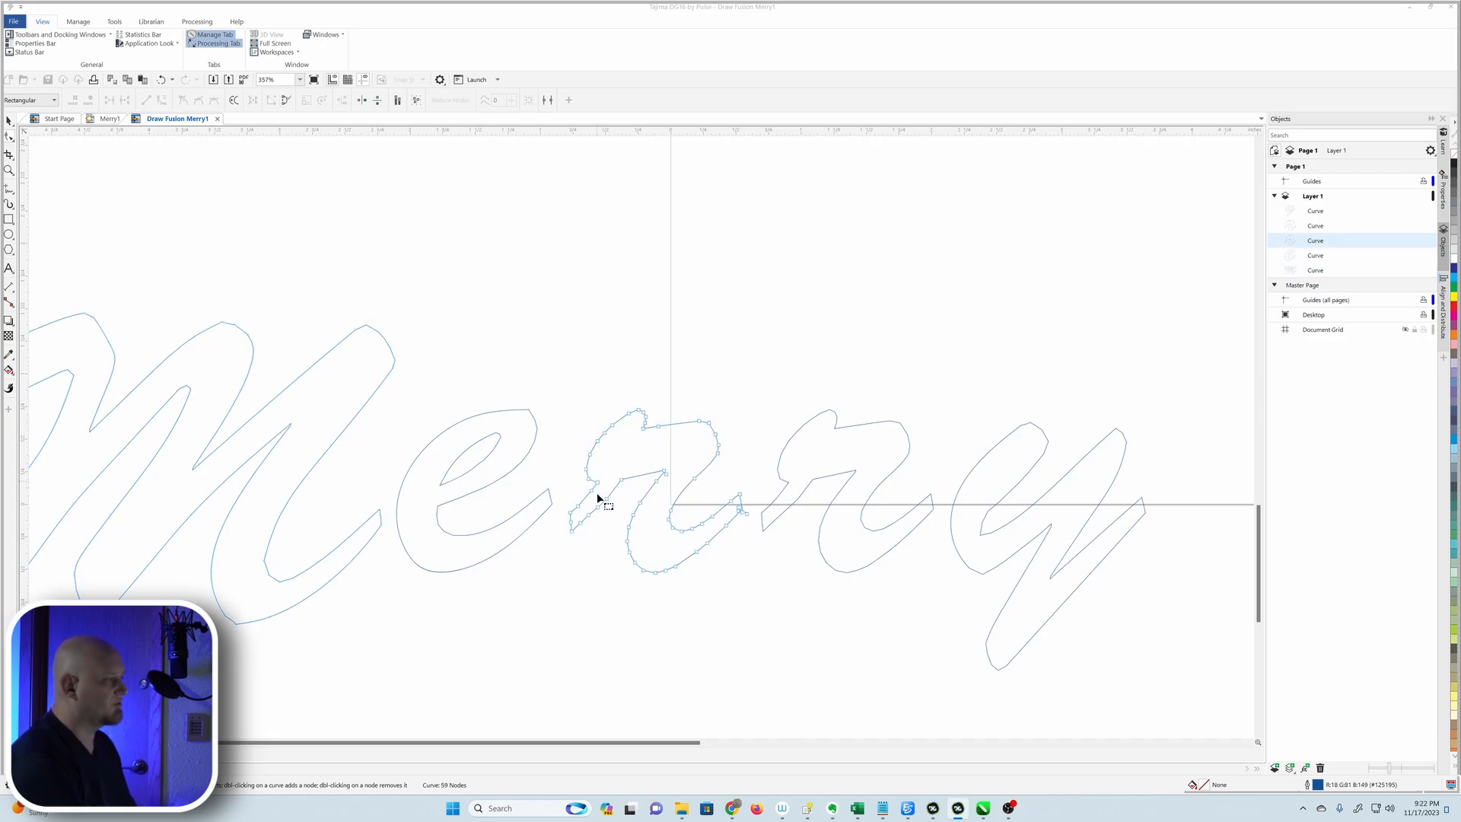
click(287, 101)
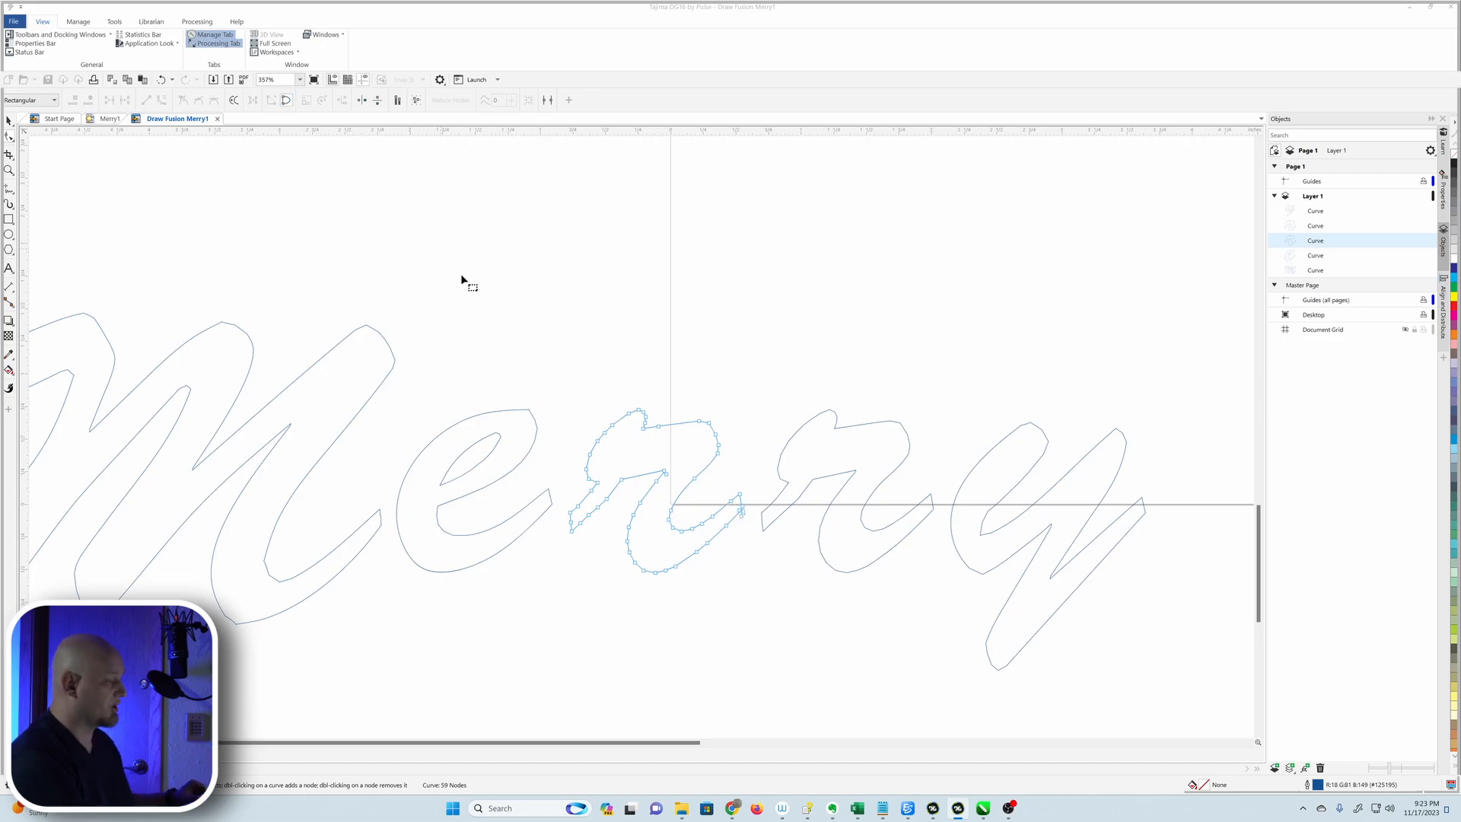
- Delete the stray end node at the tip of the first r's tail and close the curve
scroll(733, 527, up, 8)
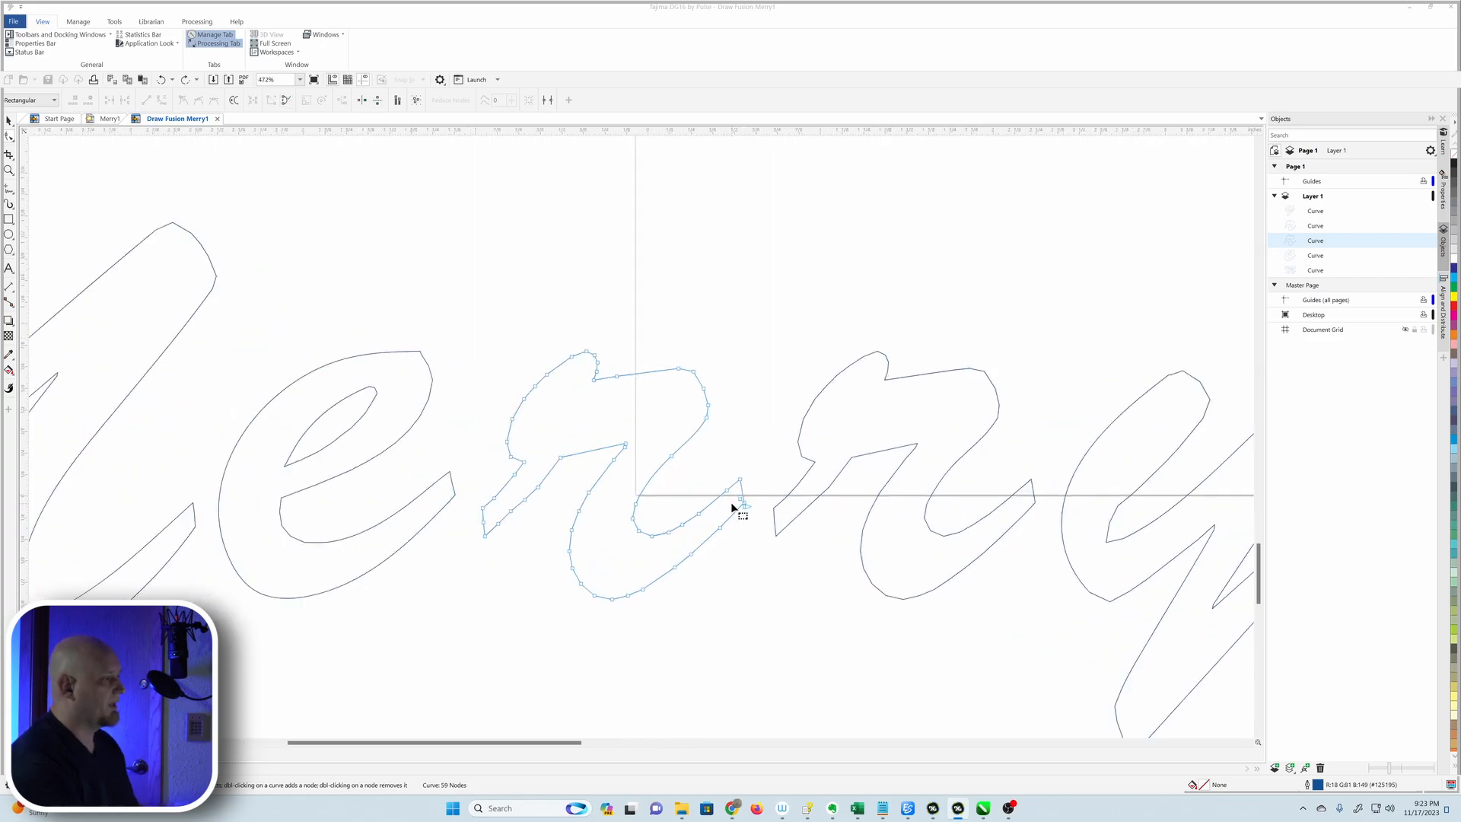
drag(772, 511, 738, 475)
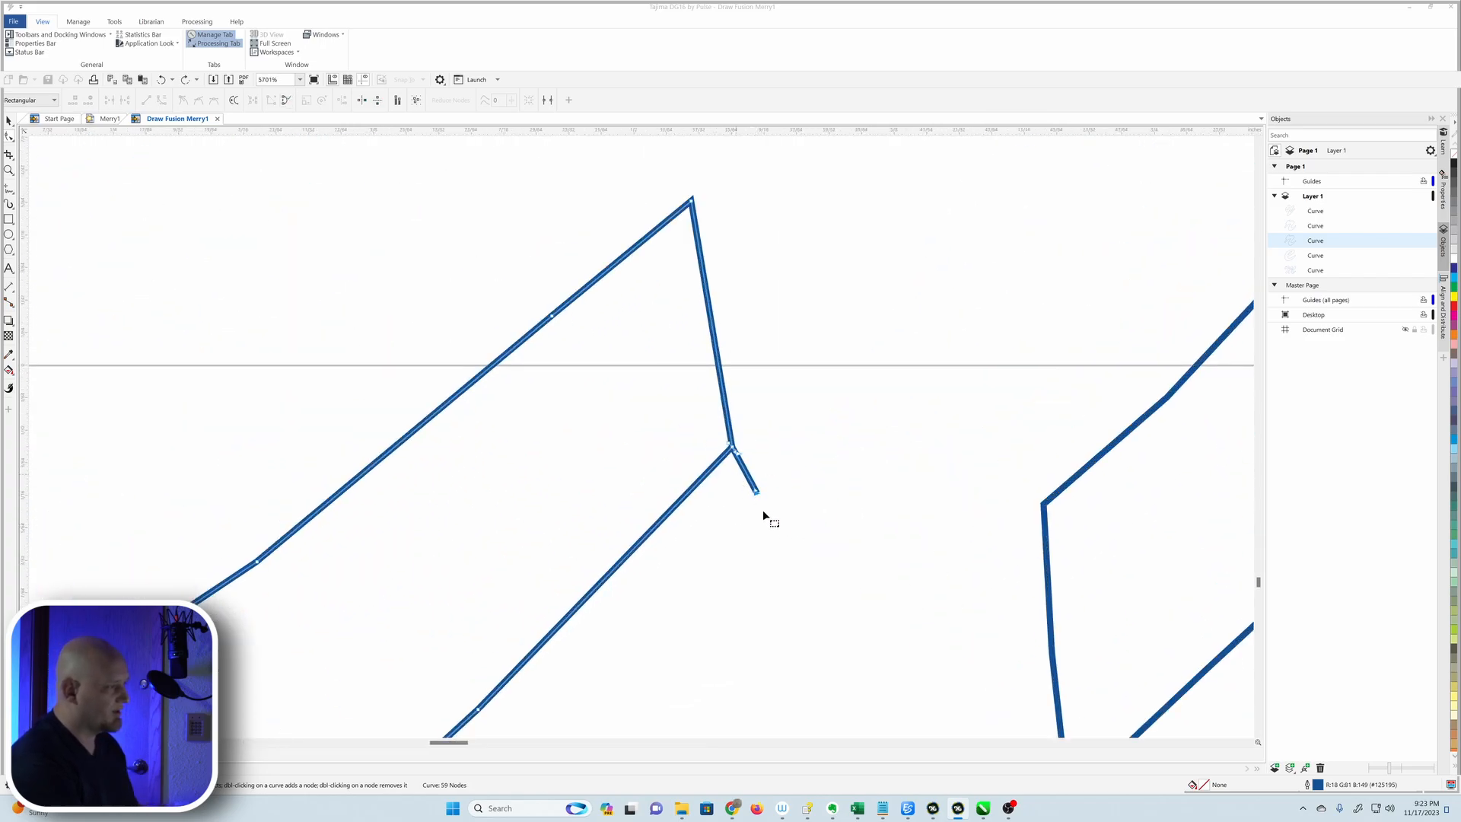
key(Delete)
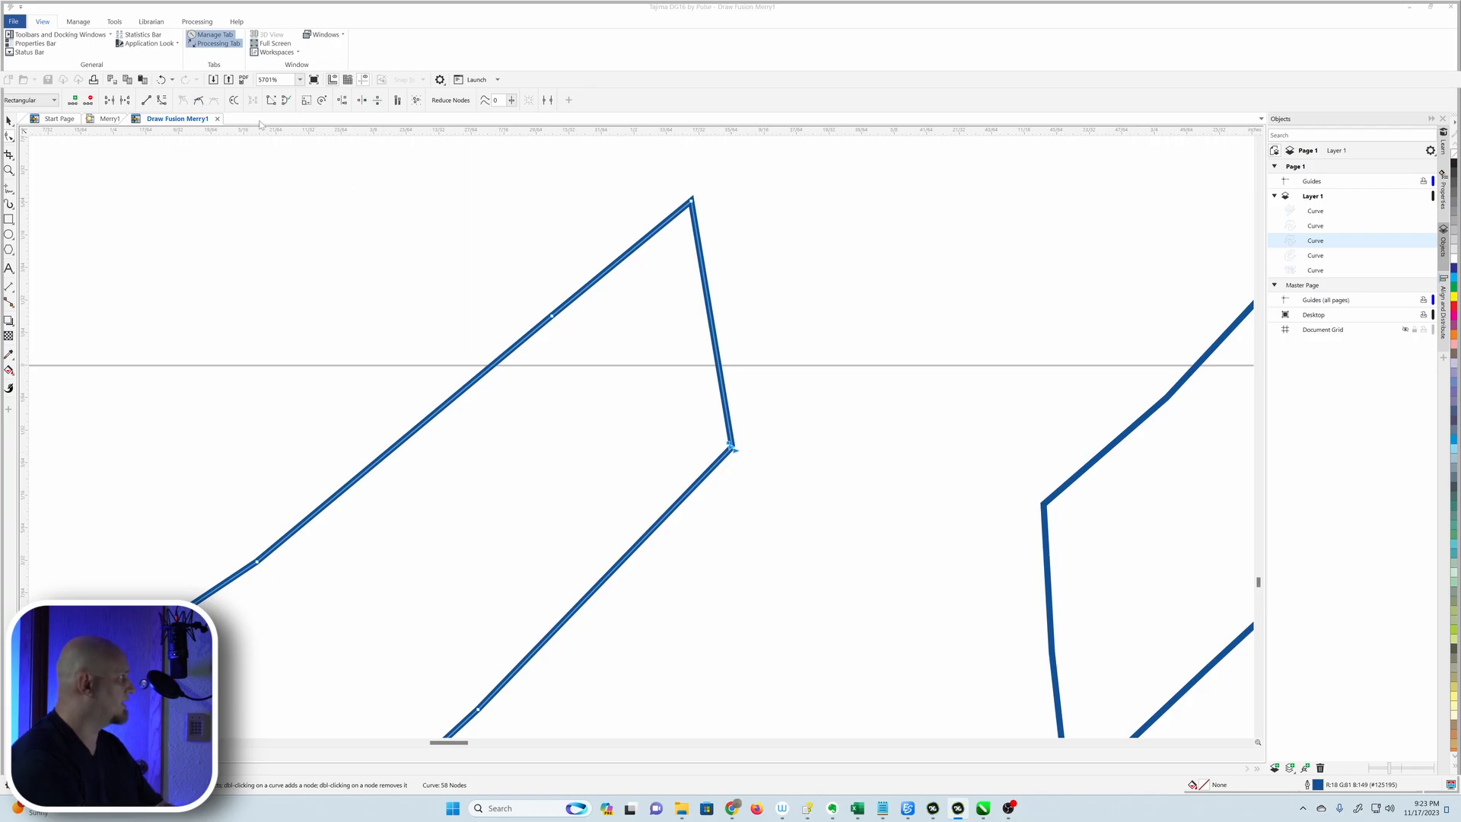
click(287, 102)
scroll(712, 460, down, 6)
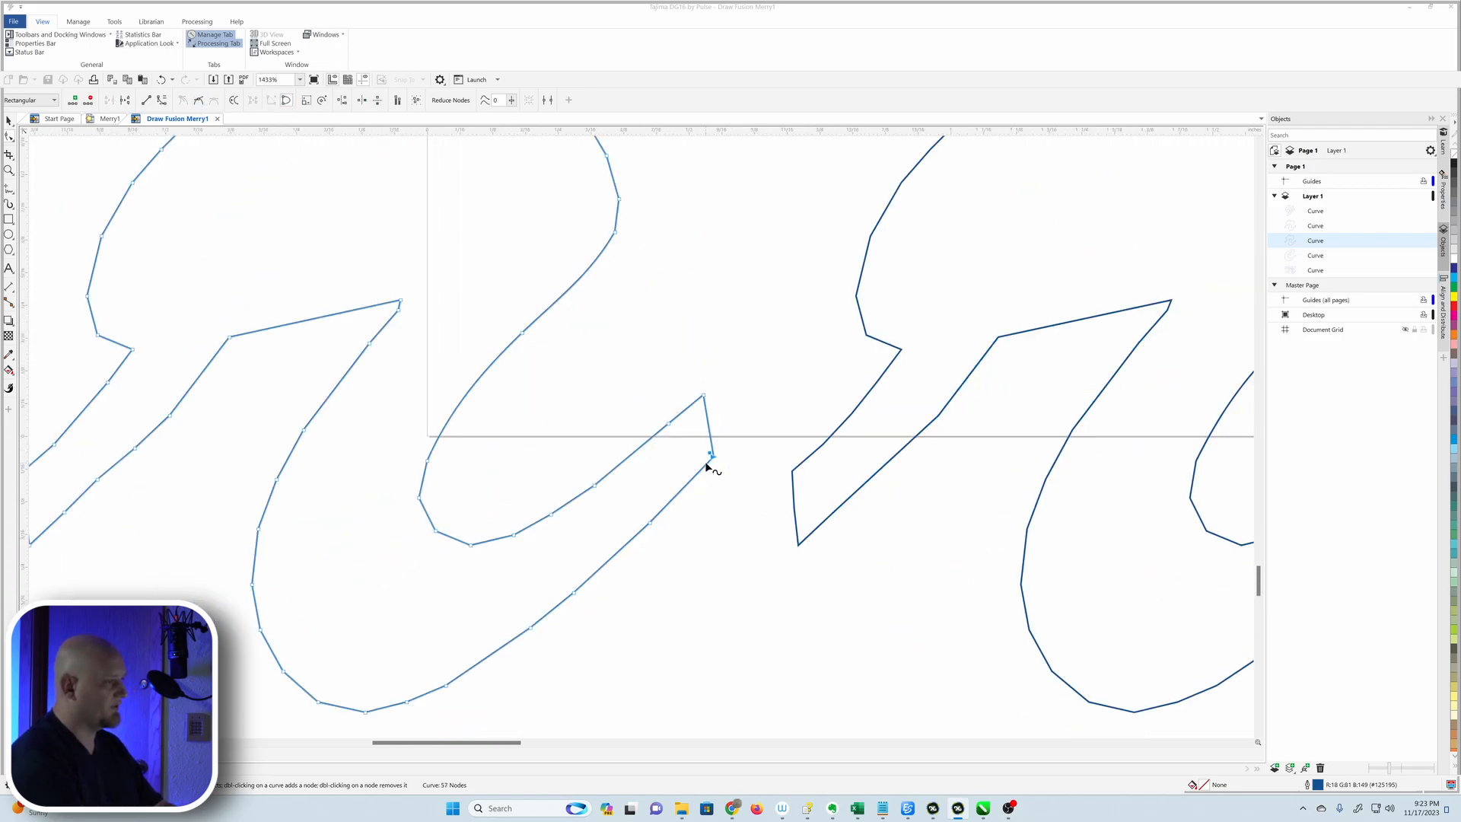
- Select the second r and the y in turn to check whether their outlines are closed
scroll(707, 466, down, 4)
click(761, 458)
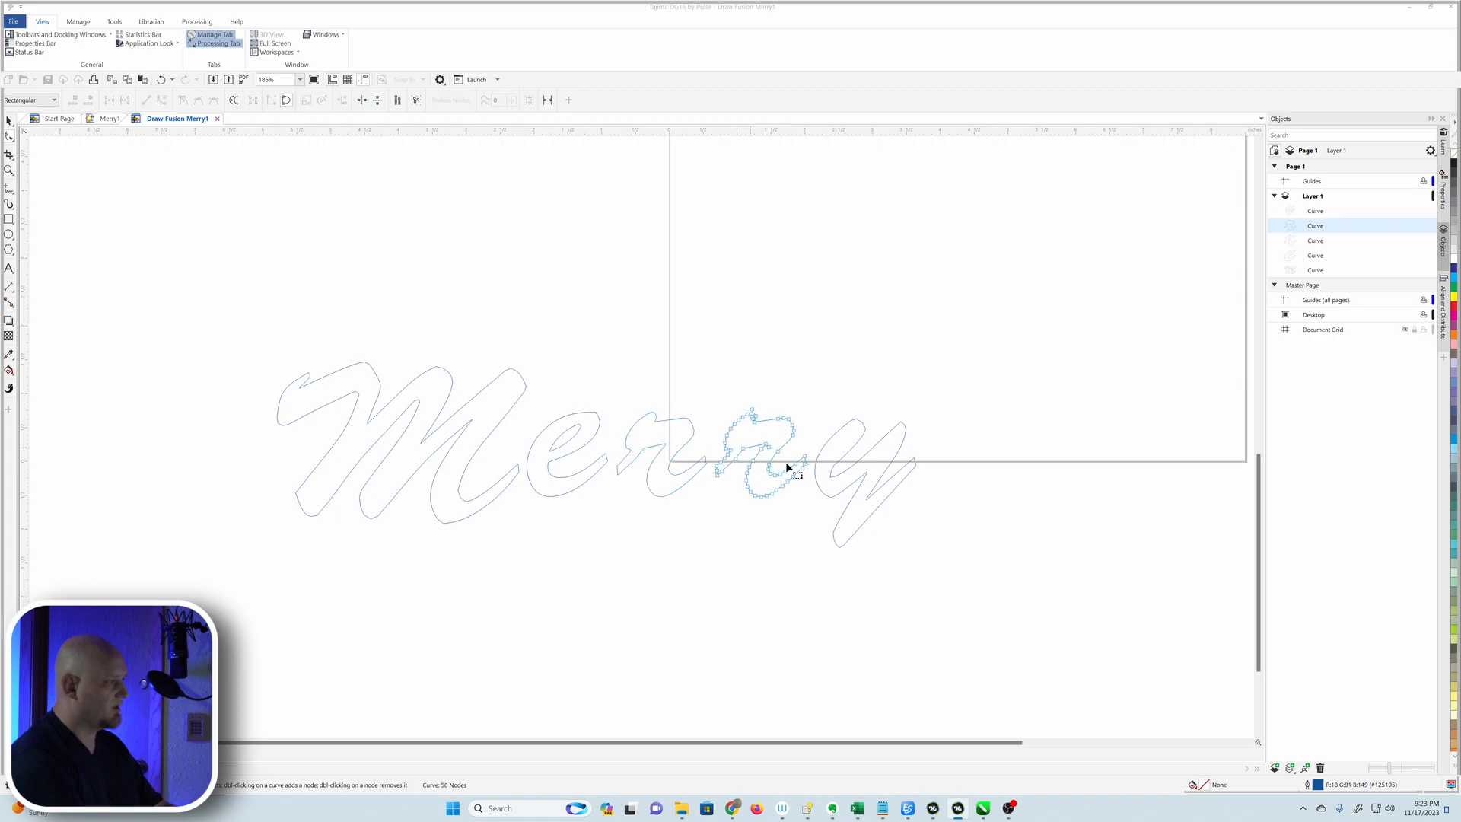
click(825, 499)
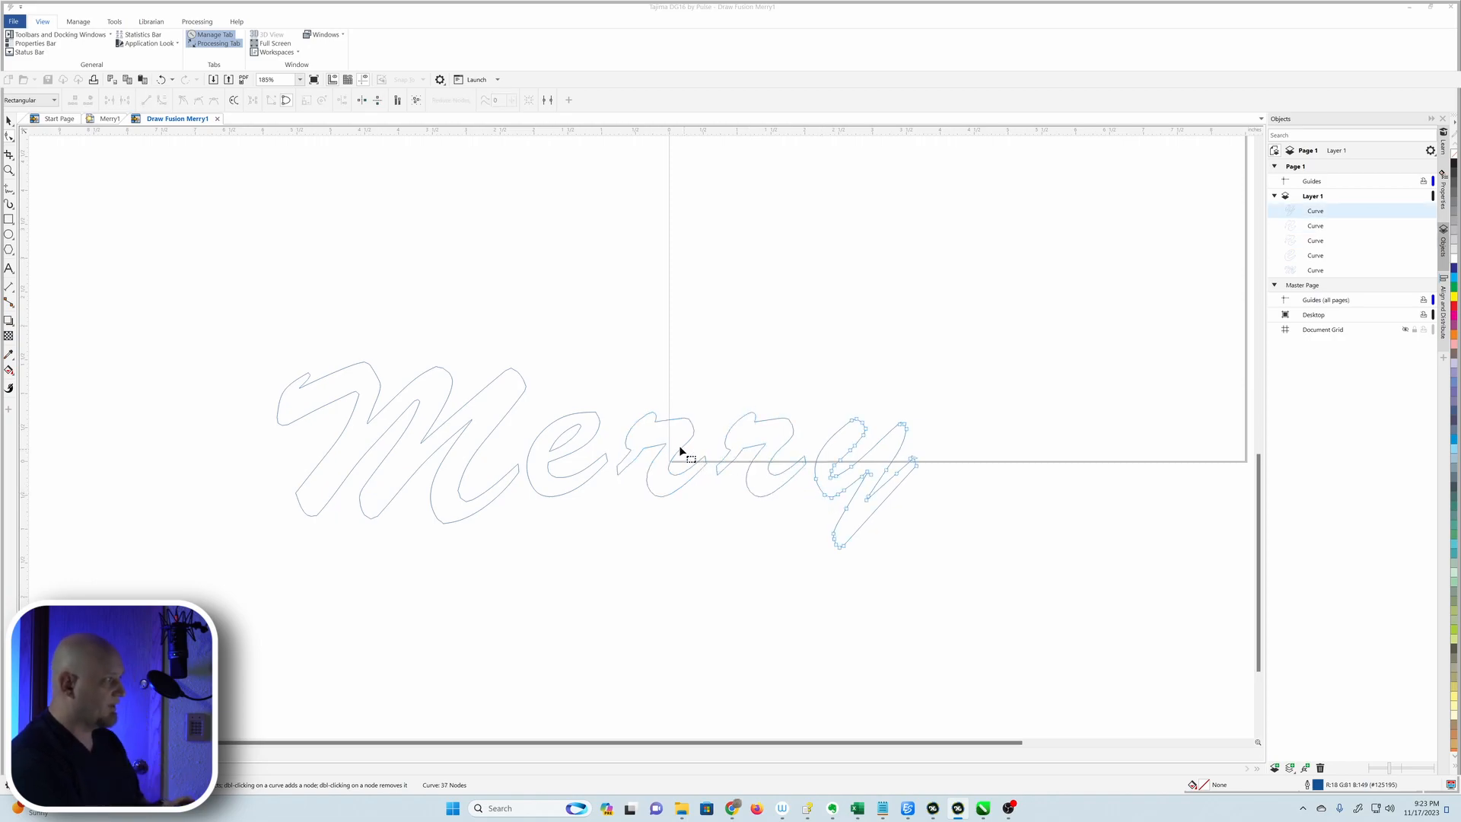
- Select all nodes of the M and reduce them with a curve smoothness of 9
click(509, 372)
scroll(509, 373, up, 3)
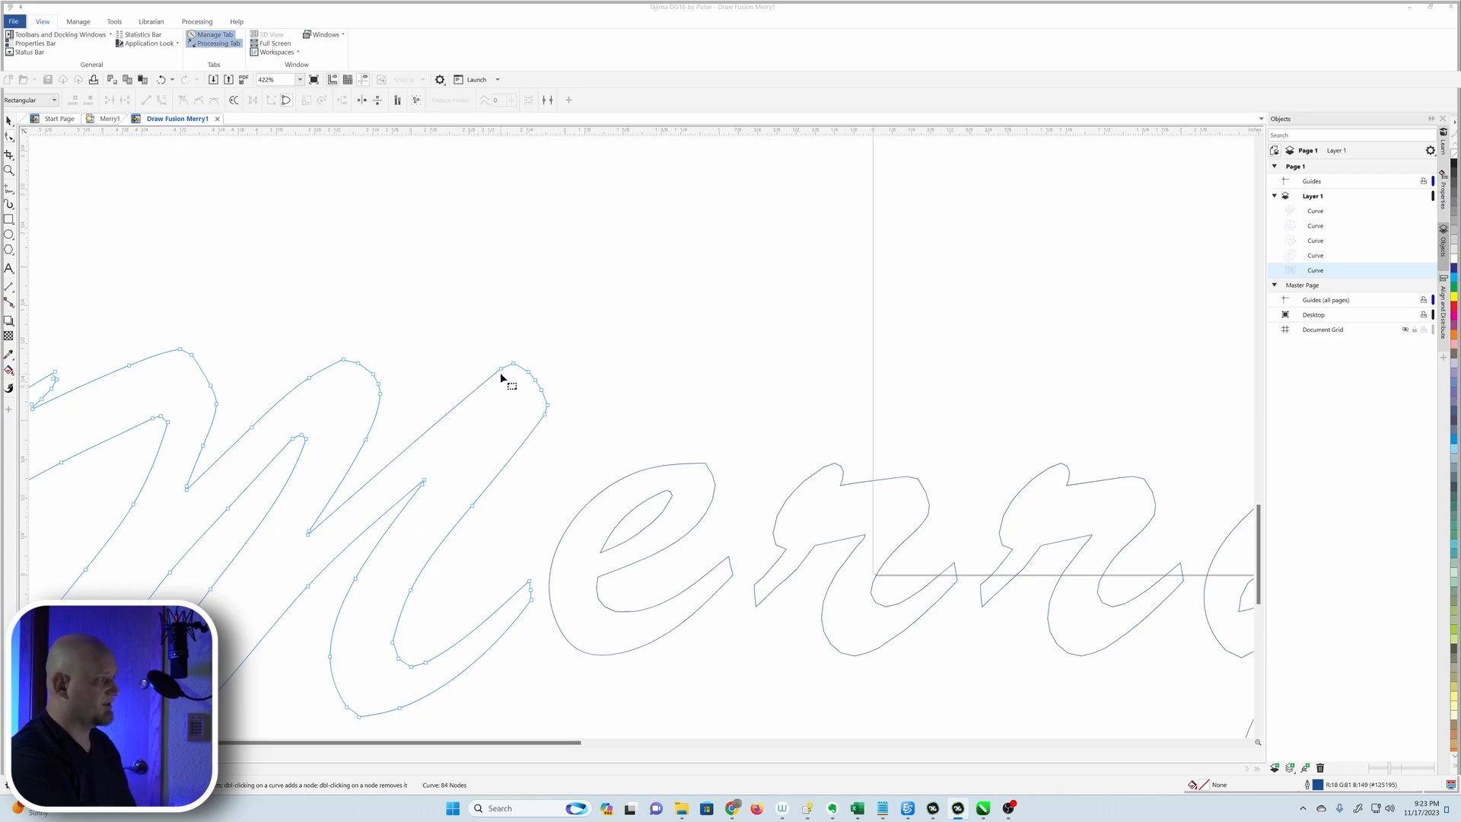
scroll(527, 404, down, 2)
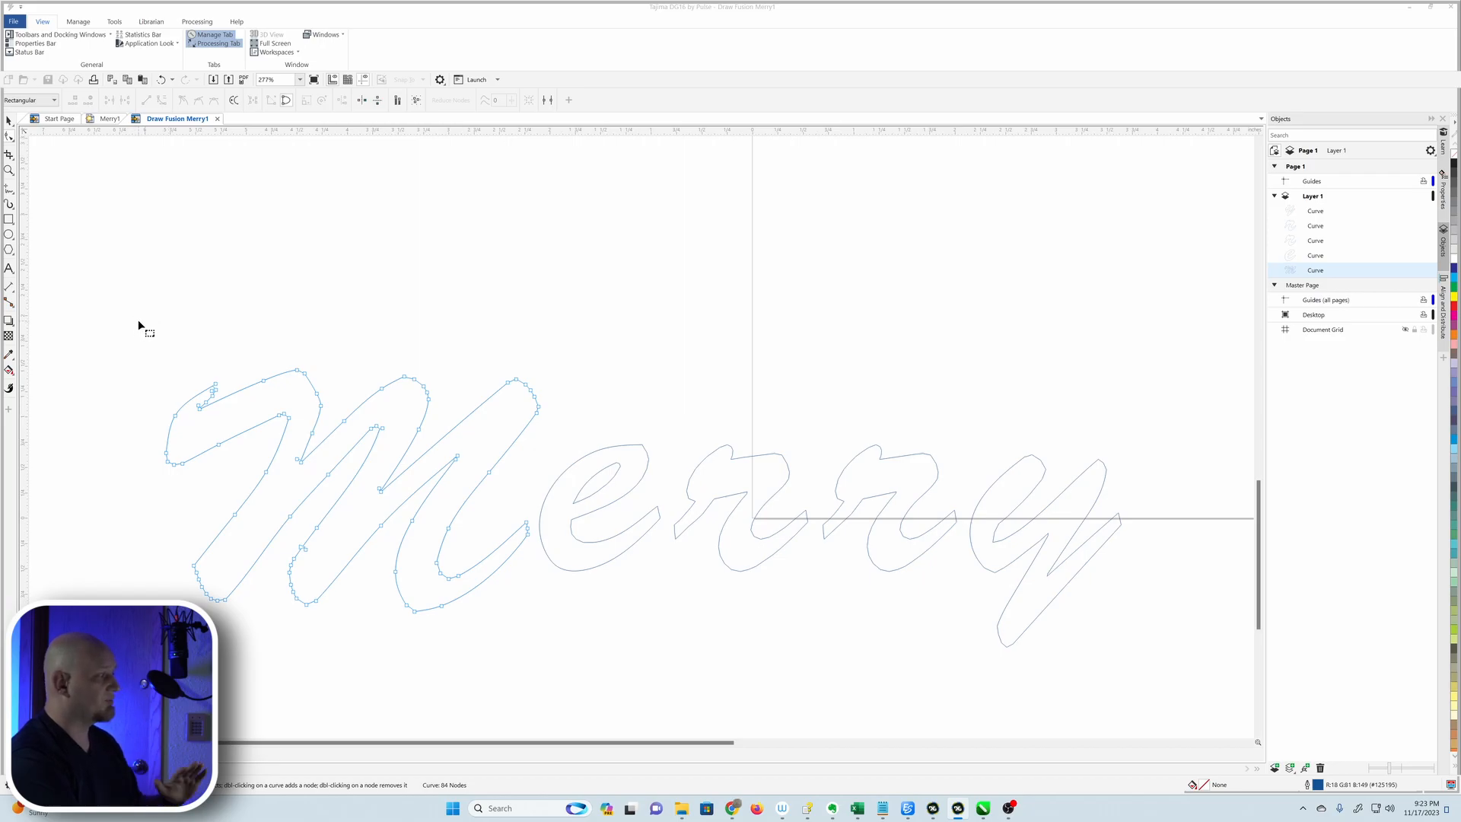
drag(138, 318, 543, 641)
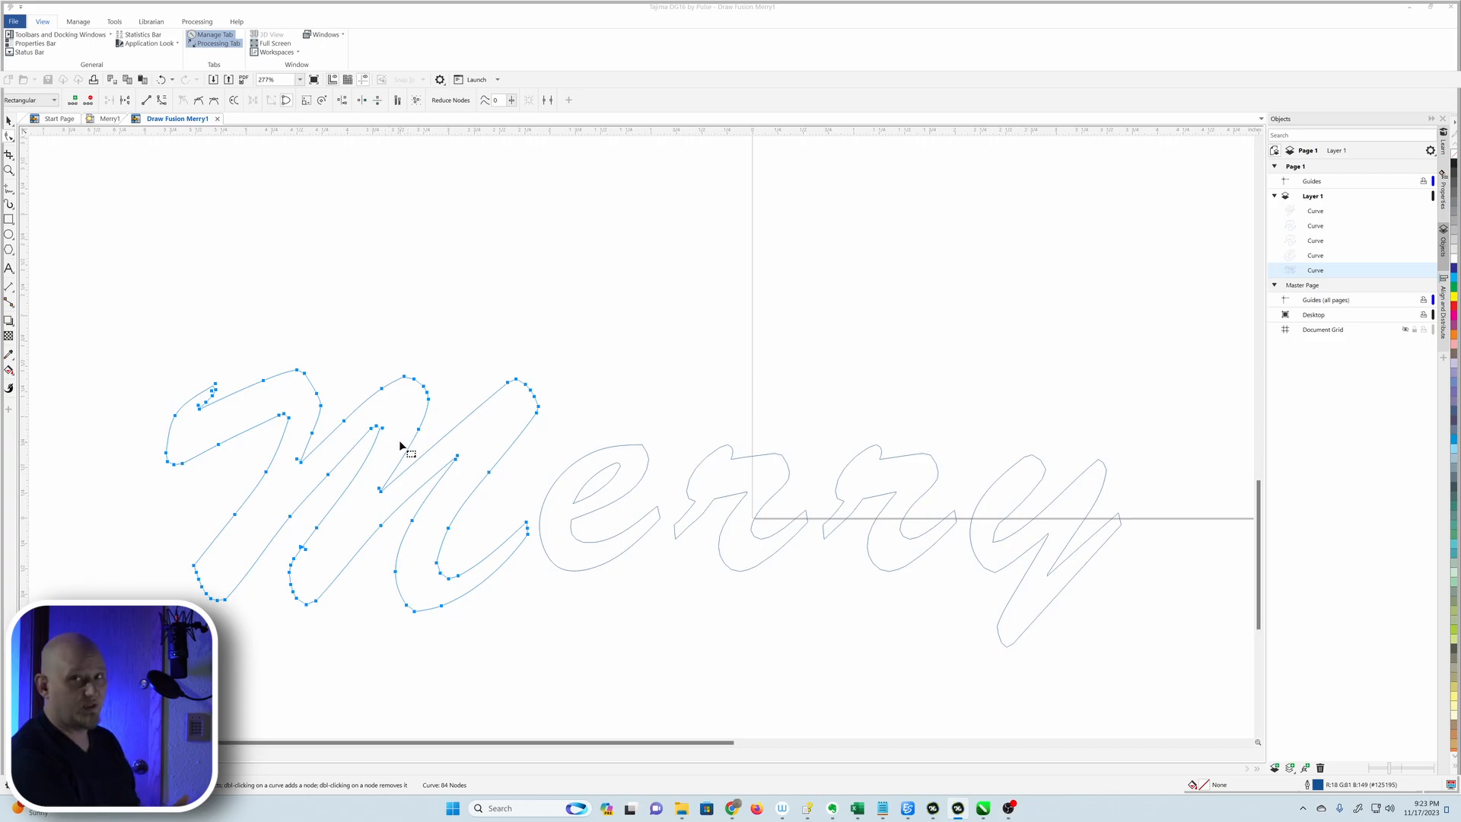
drag(511, 105, 527, 113)
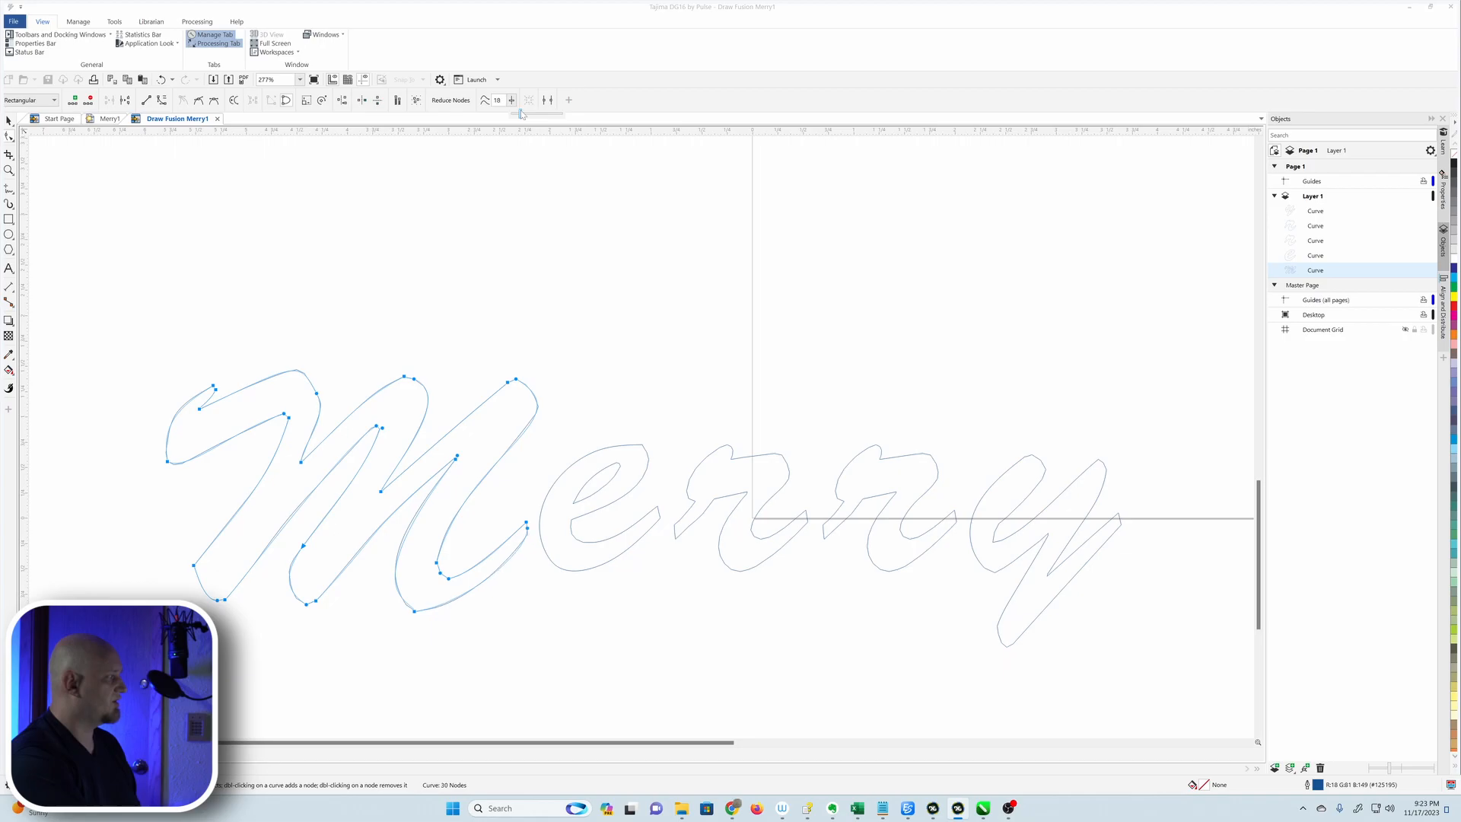
drag(521, 114, 516, 115)
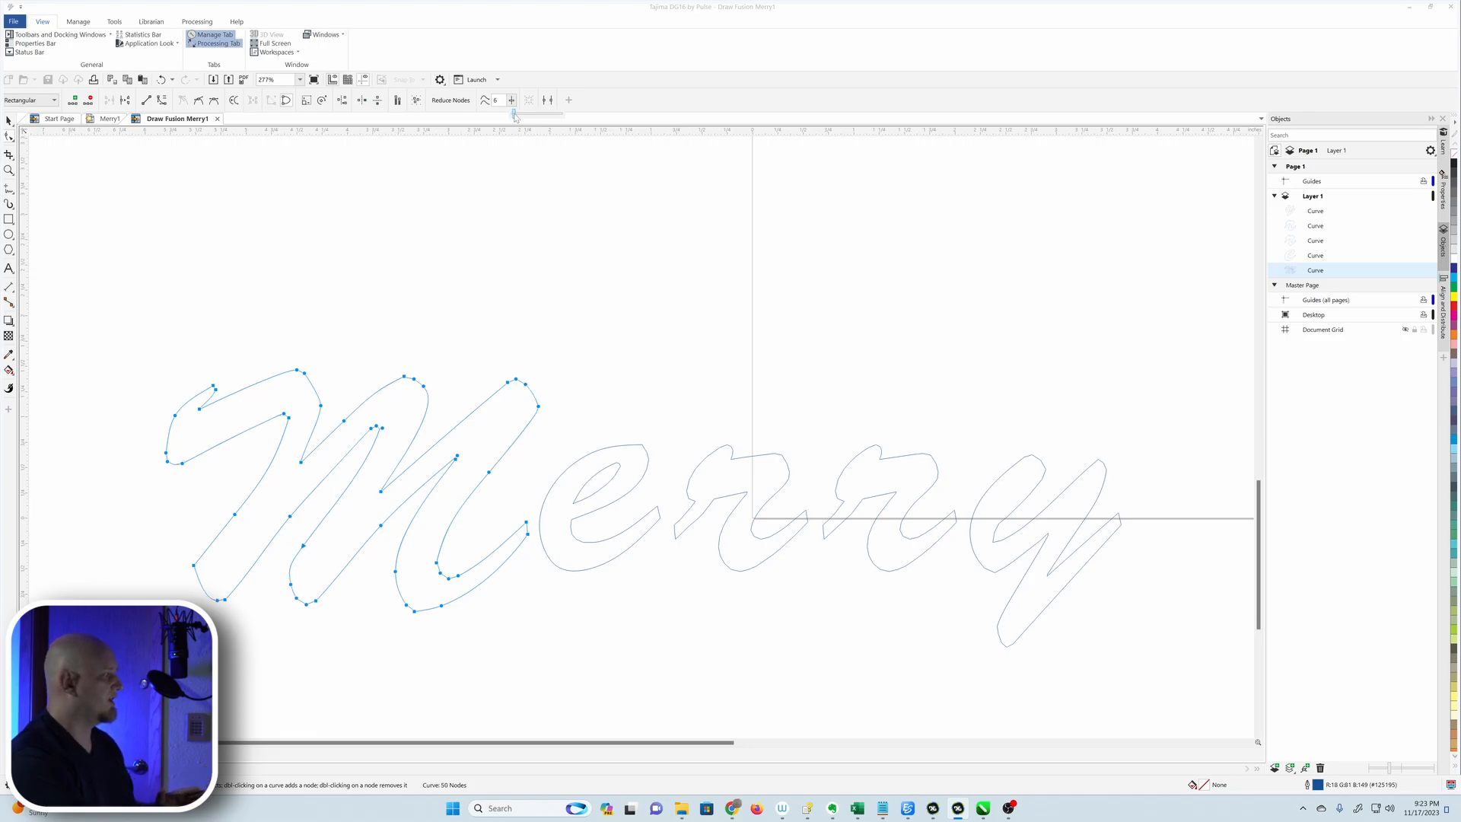
drag(518, 116, 525, 115)
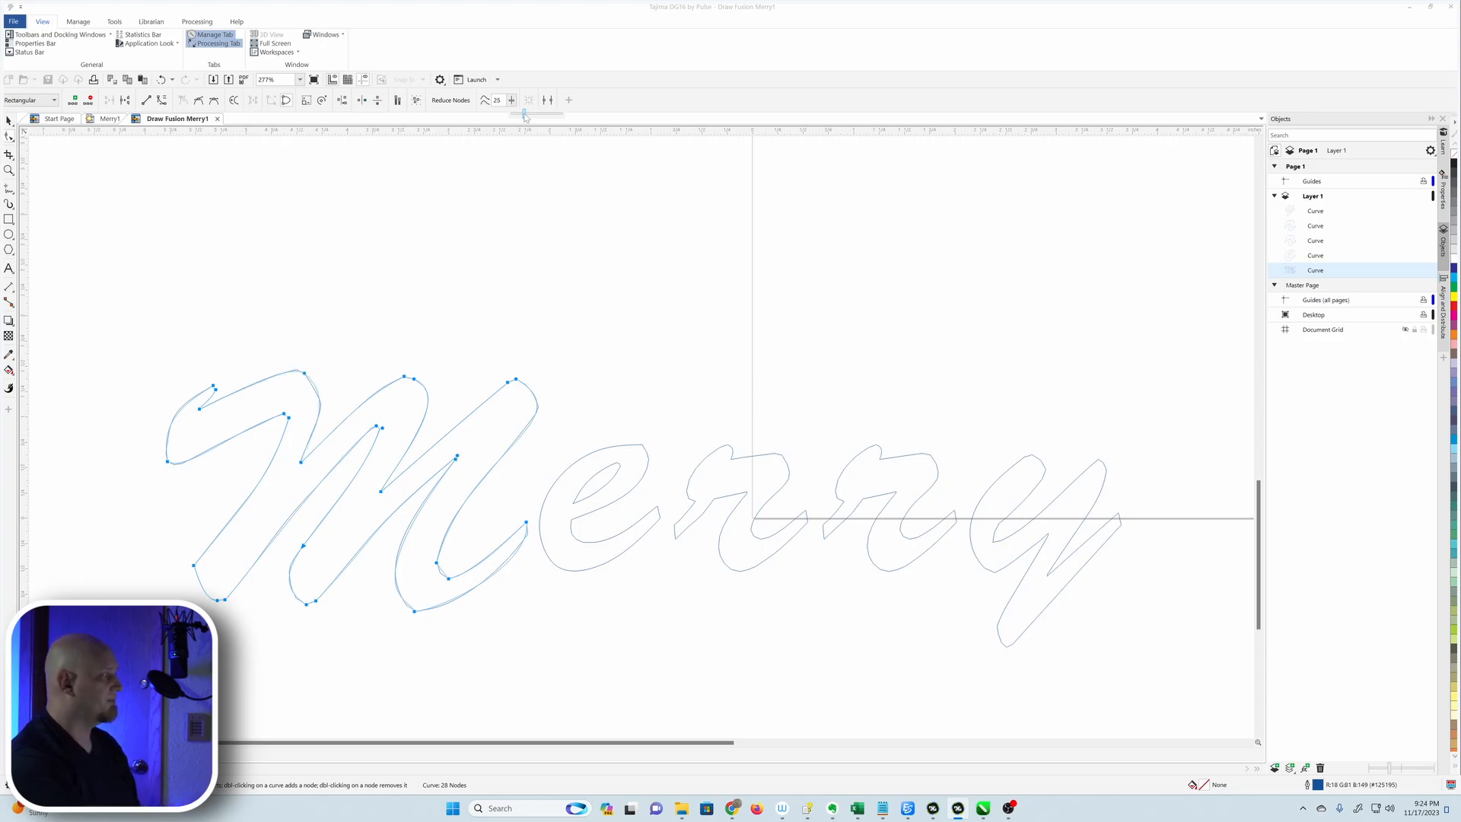
drag(520, 116, 518, 116)
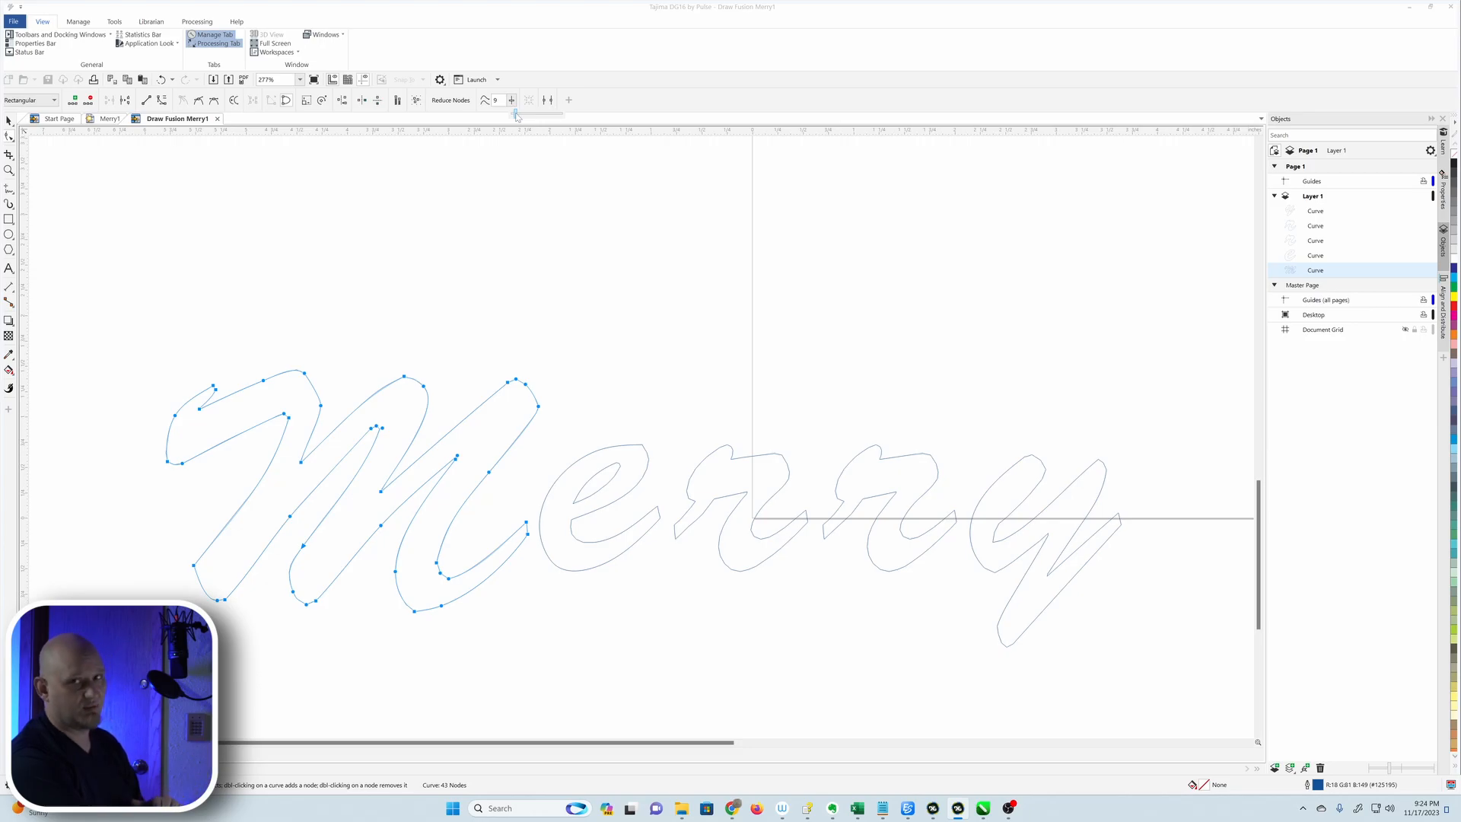
drag(518, 117, 513, 117)
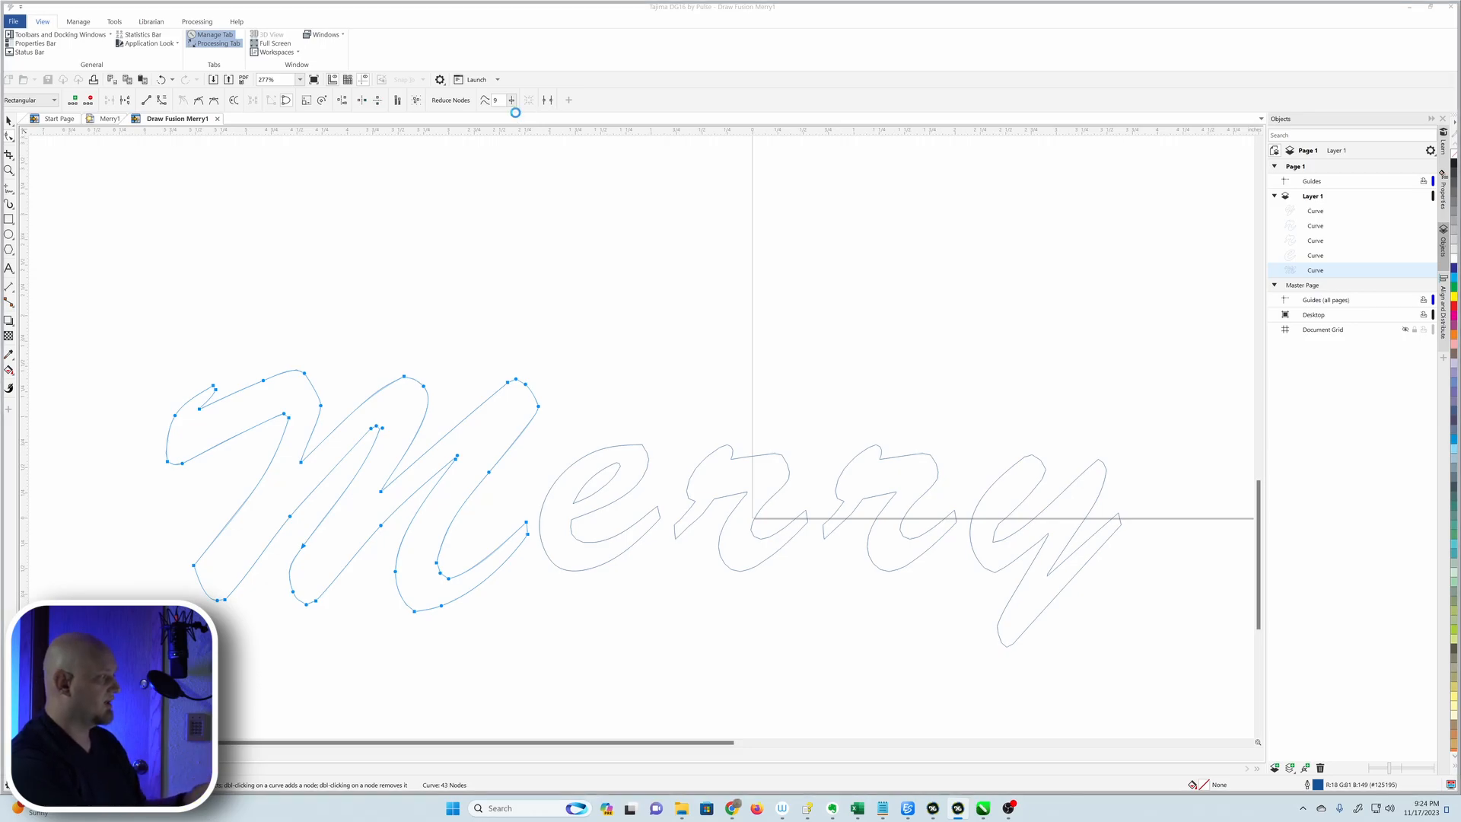
- Select all nodes of the e and reduce them with a curve smoothness of 10
click(617, 446)
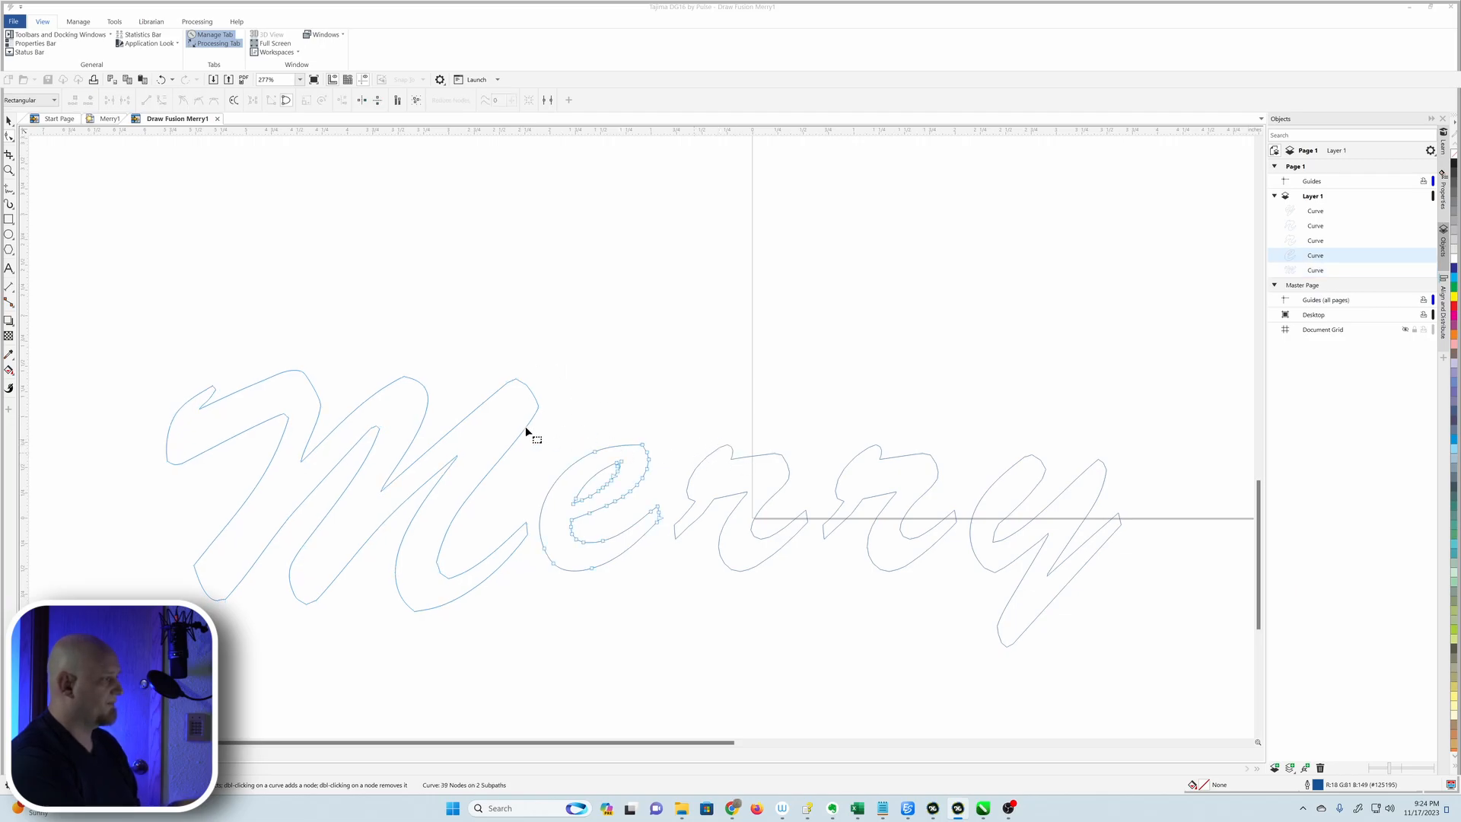
drag(524, 354, 672, 600)
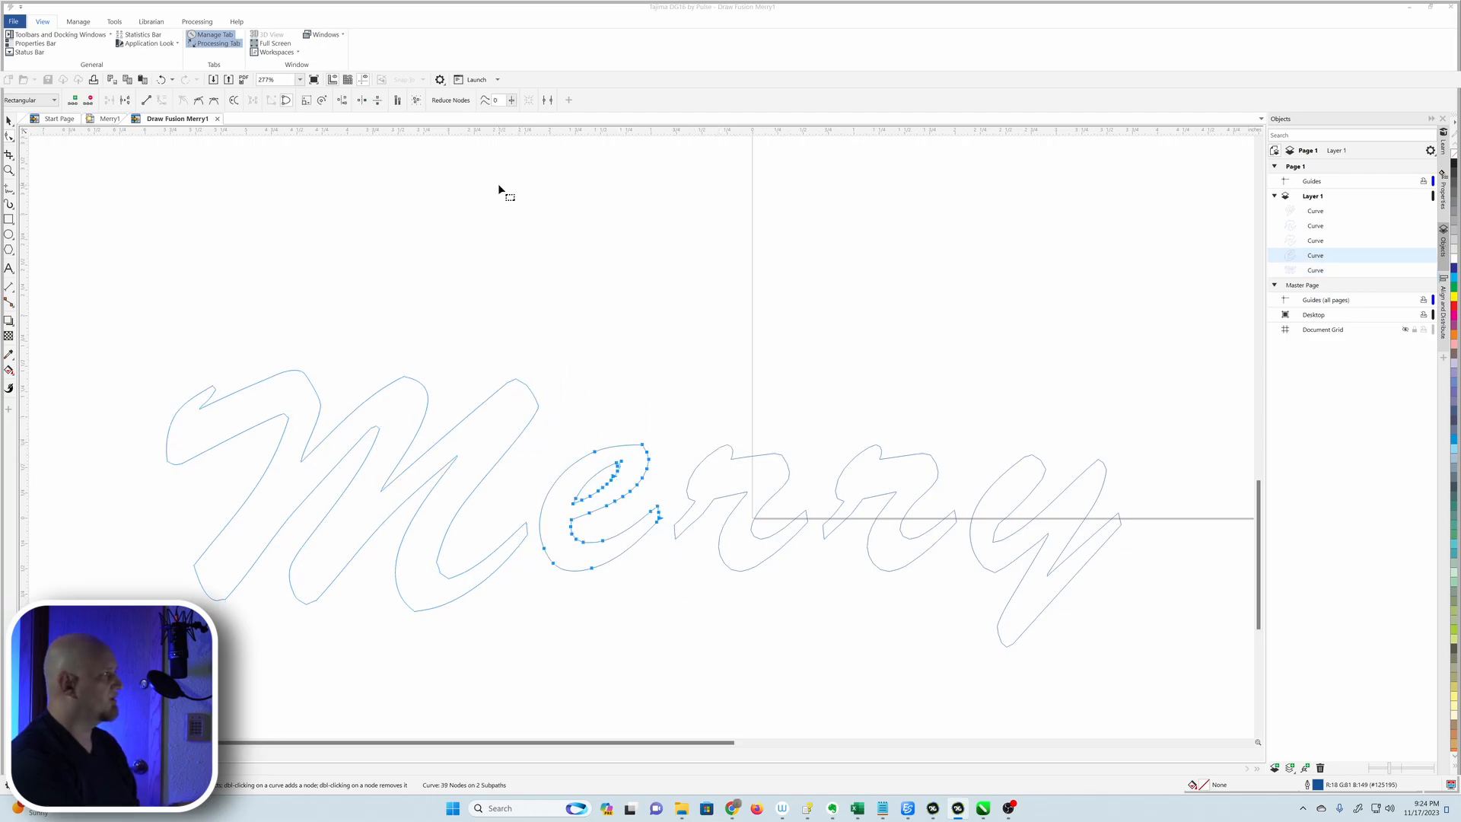
drag(512, 102, 521, 107)
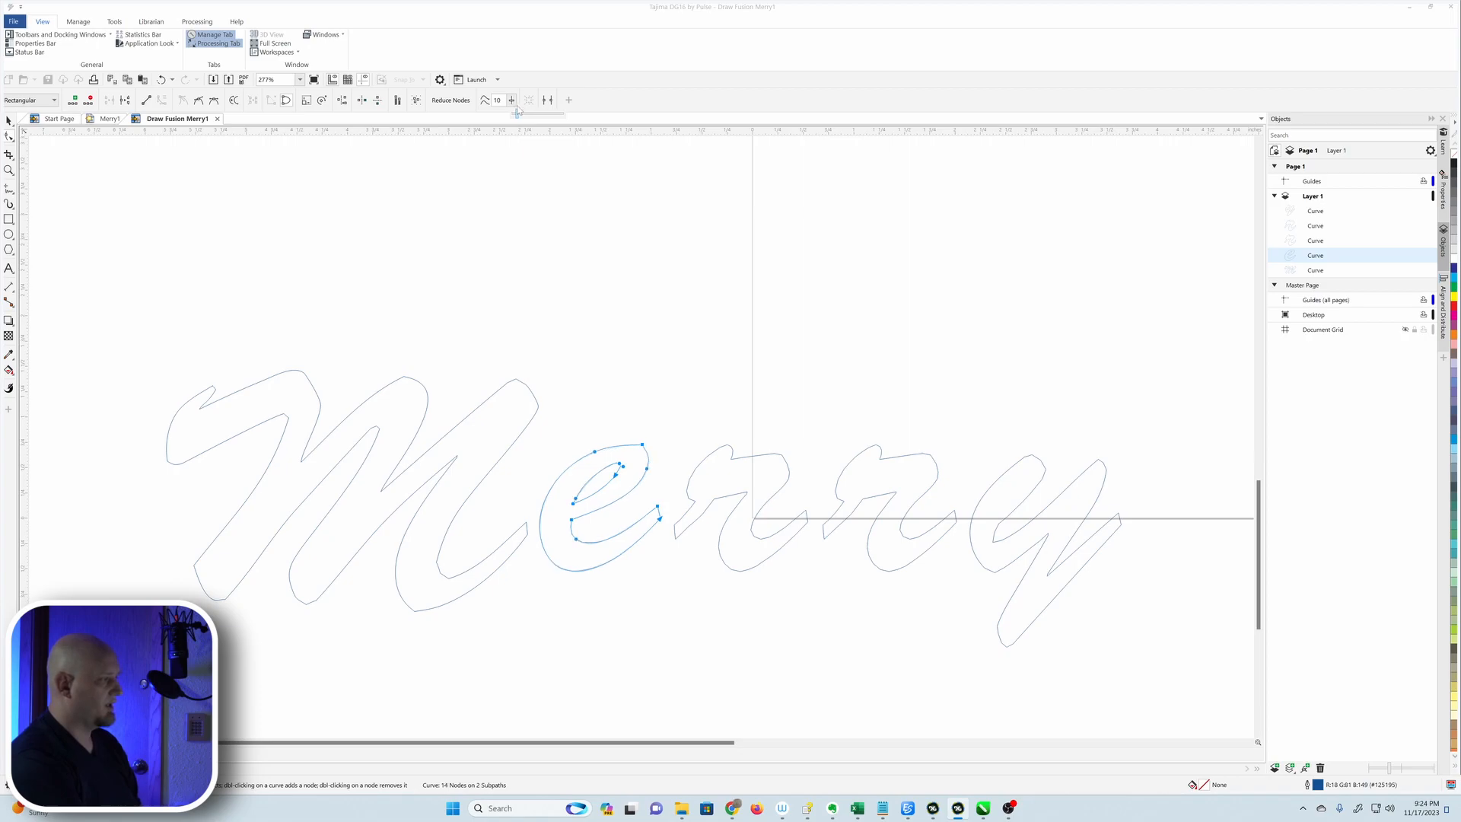
- Select all nodes of the first r and reduce them with a curve smoothness of 5
click(744, 466)
drag(689, 481, 822, 598)
drag(513, 104, 518, 105)
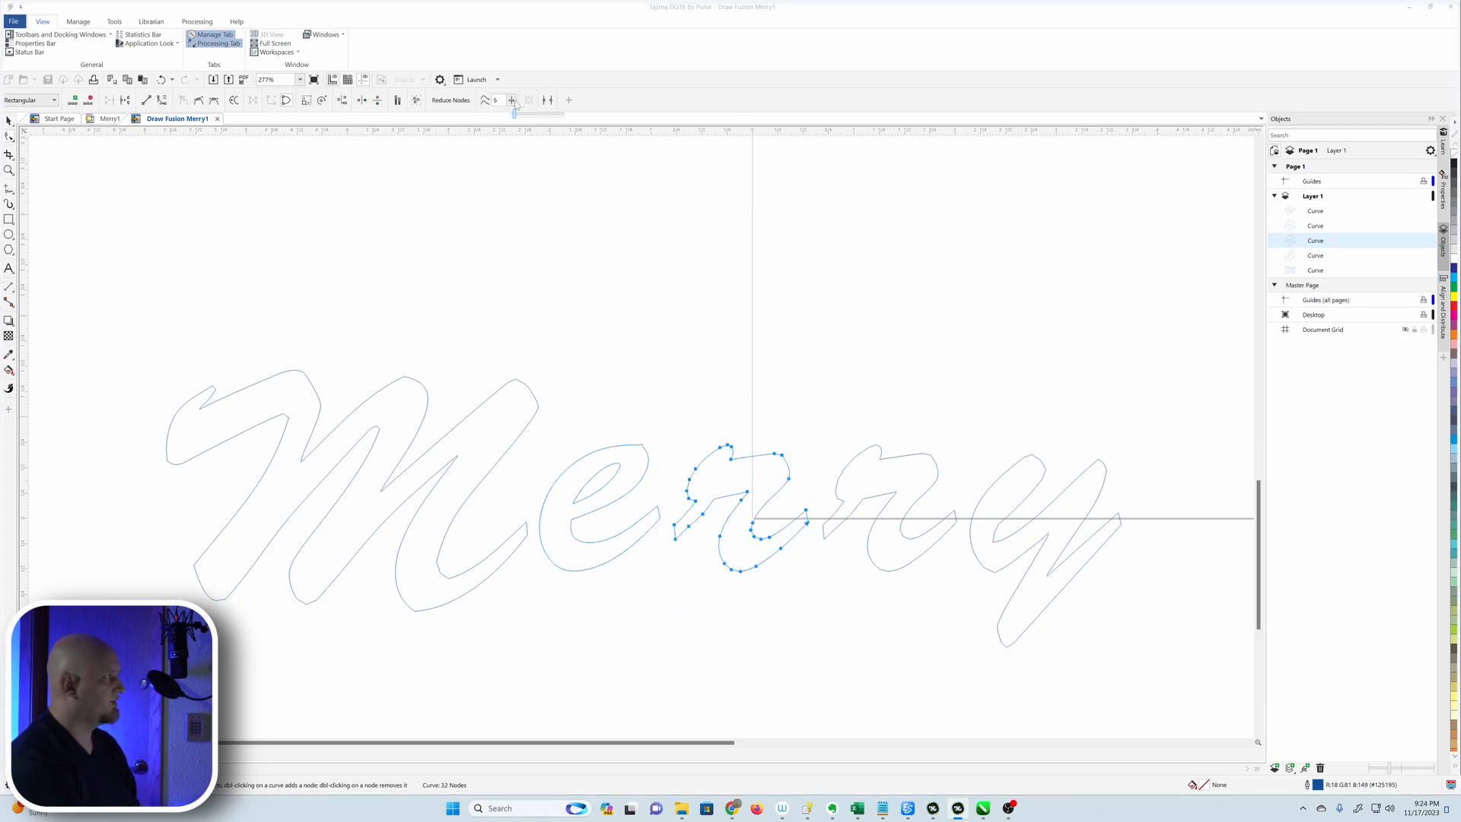
- Leave node editing with the Pick tool and deselect all letters
click(888, 457)
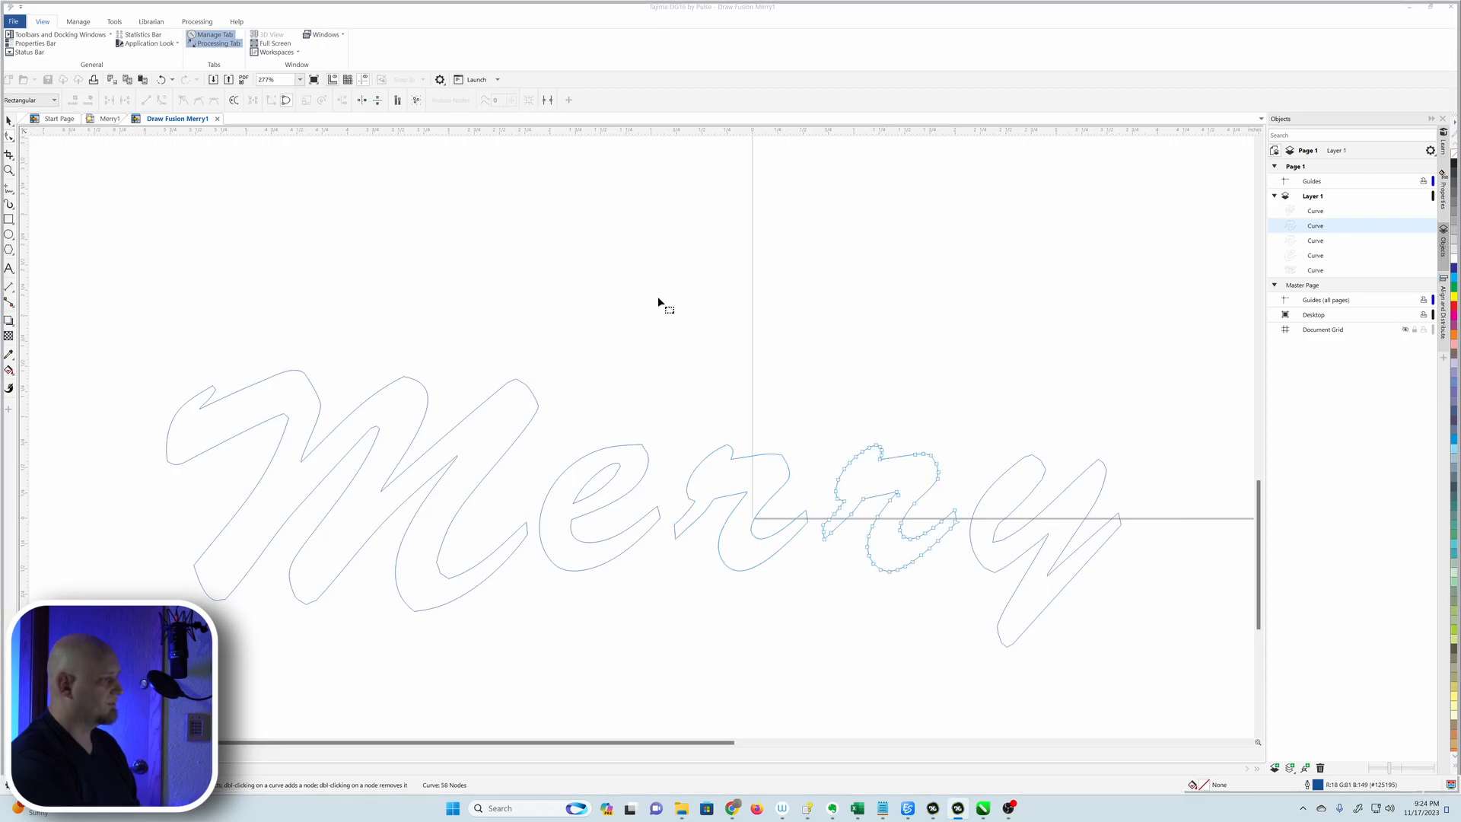
key(space)
click(720, 345)
scroll(719, 342, down, 1)
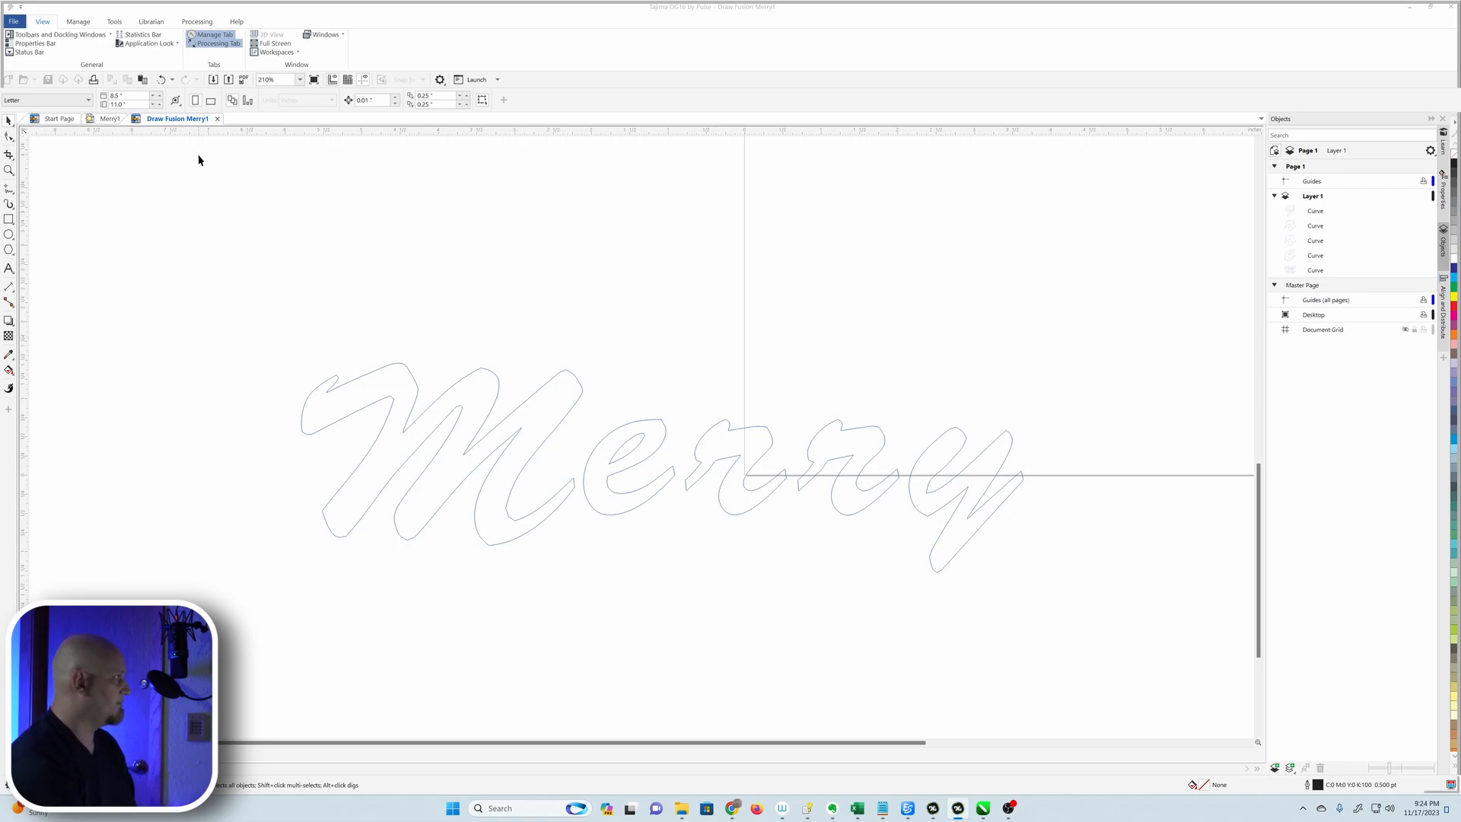
- Save the cleaned lettering as a CorelDRAW (*.cdr) file named Merry2 in the Downloads folder
click(14, 21)
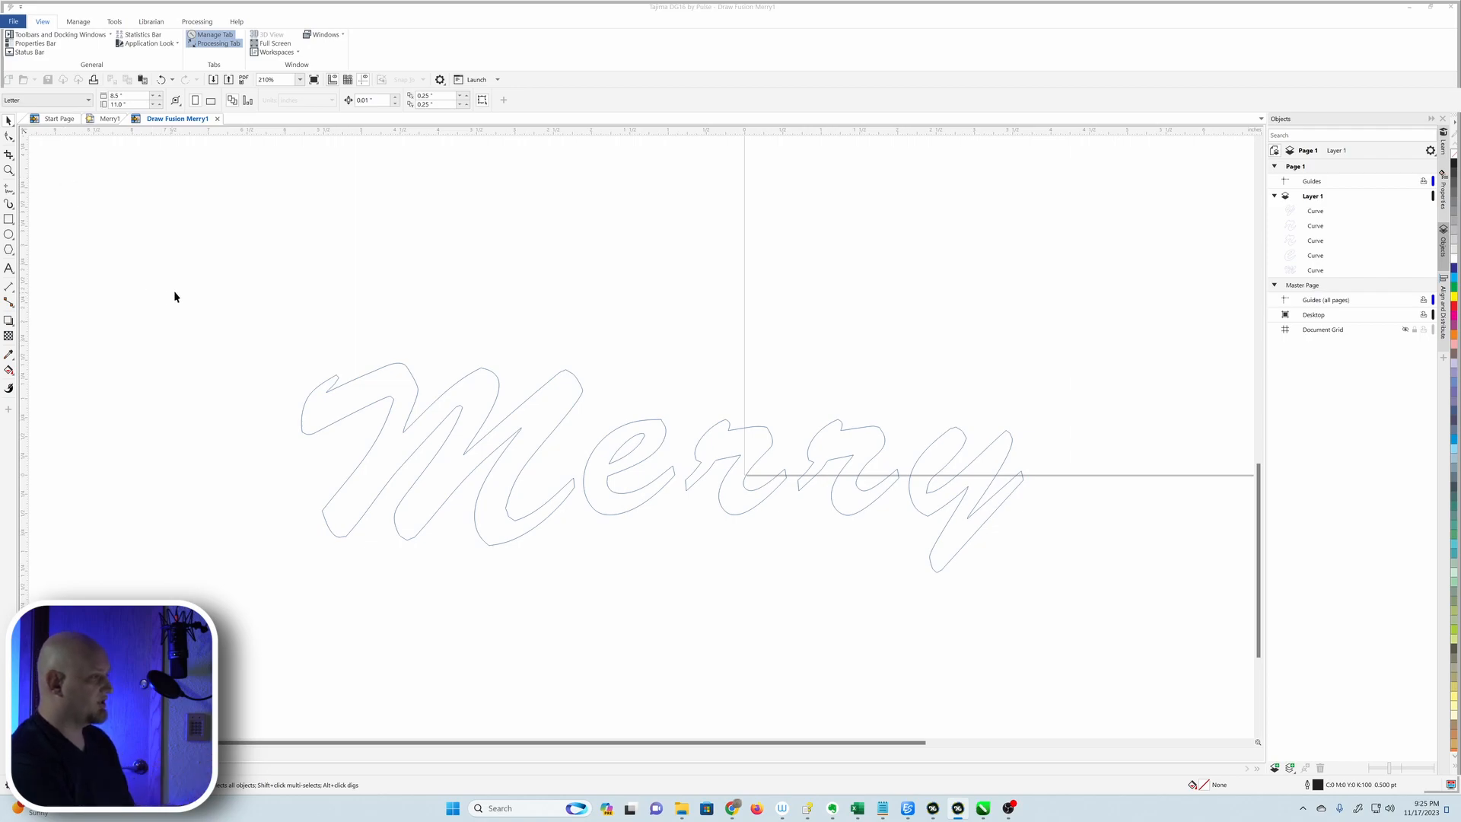
click(13, 21)
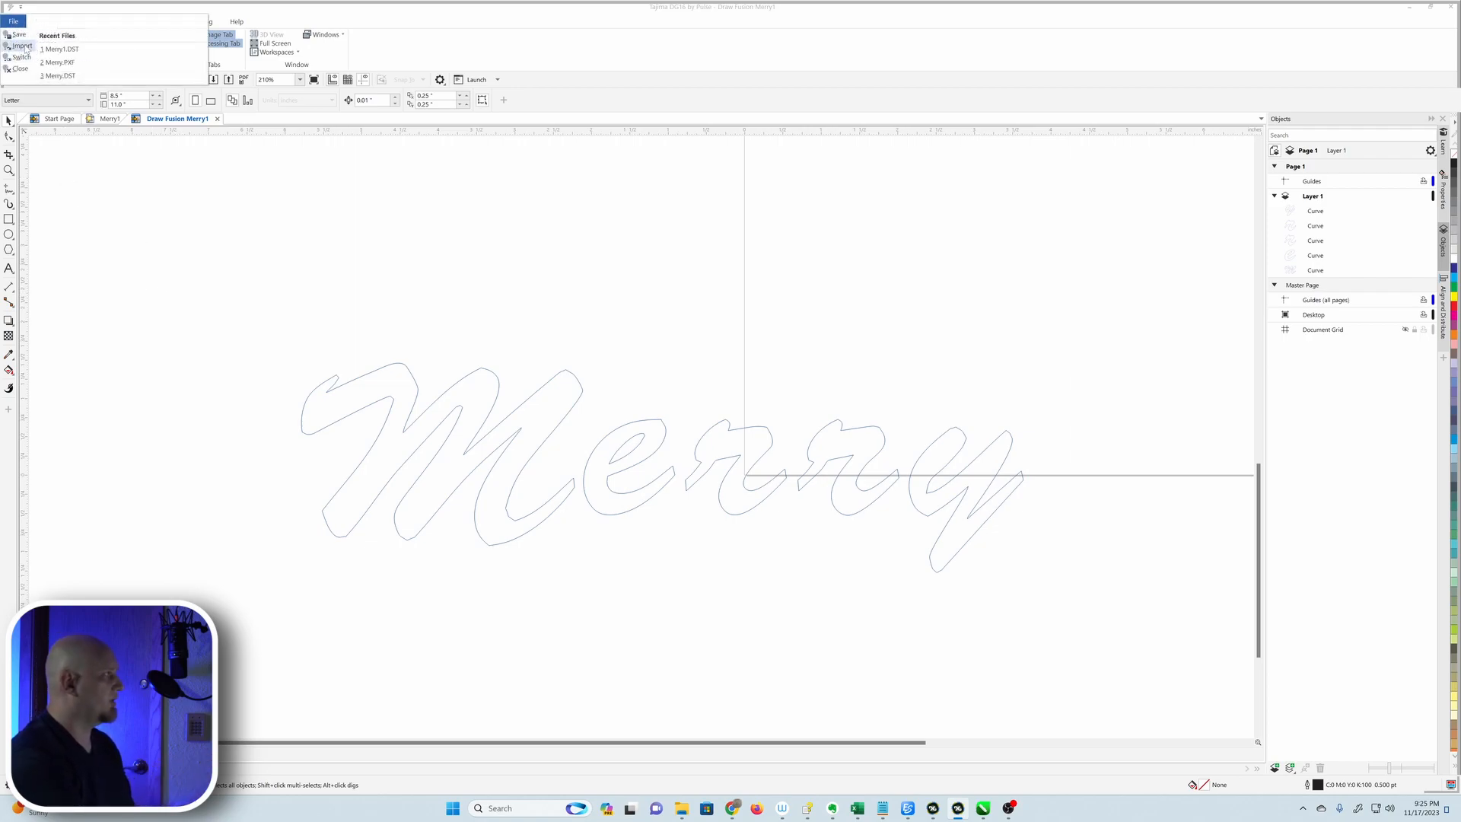
click(28, 43)
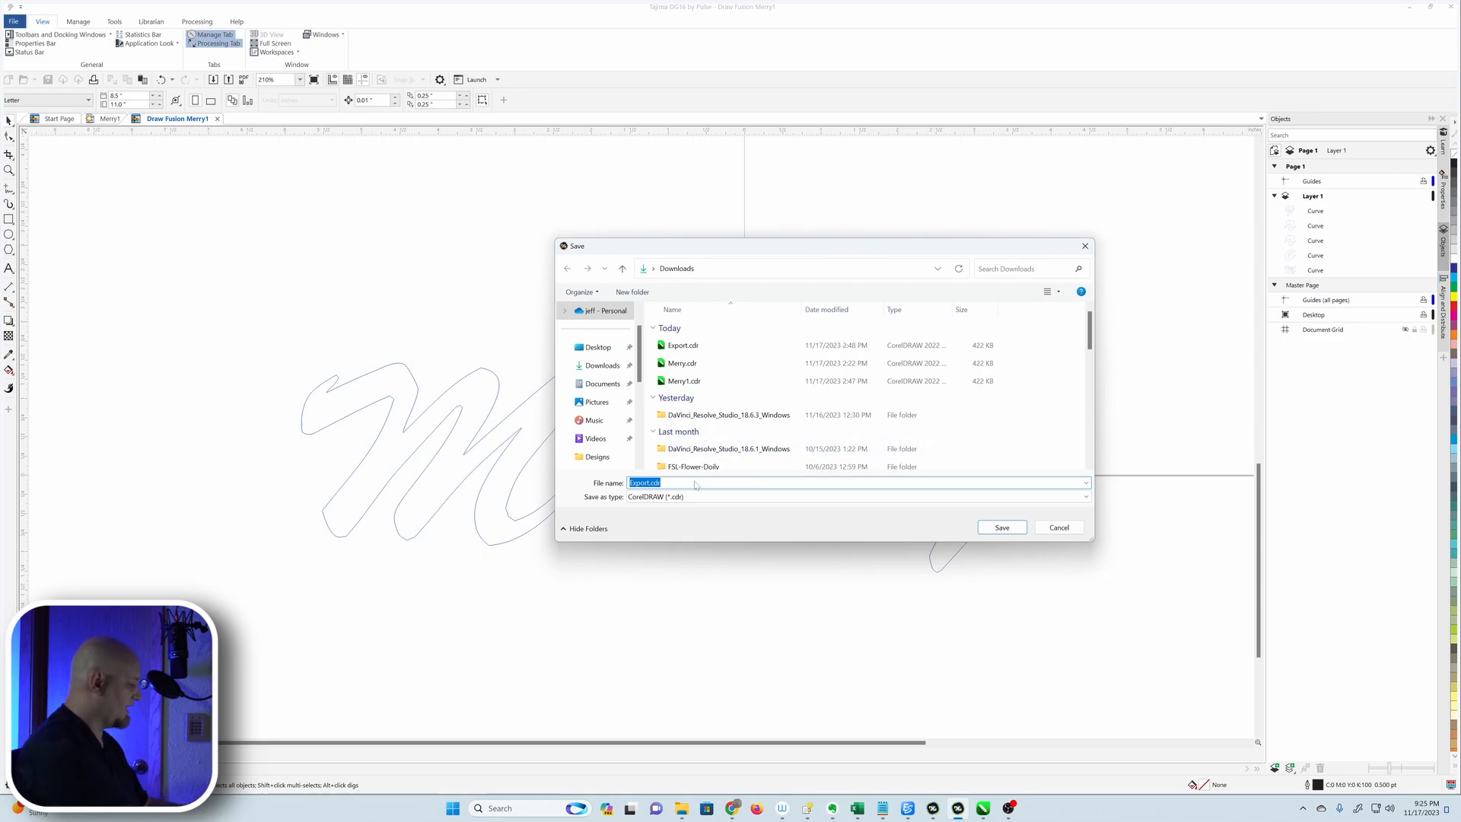
text(Merry2)
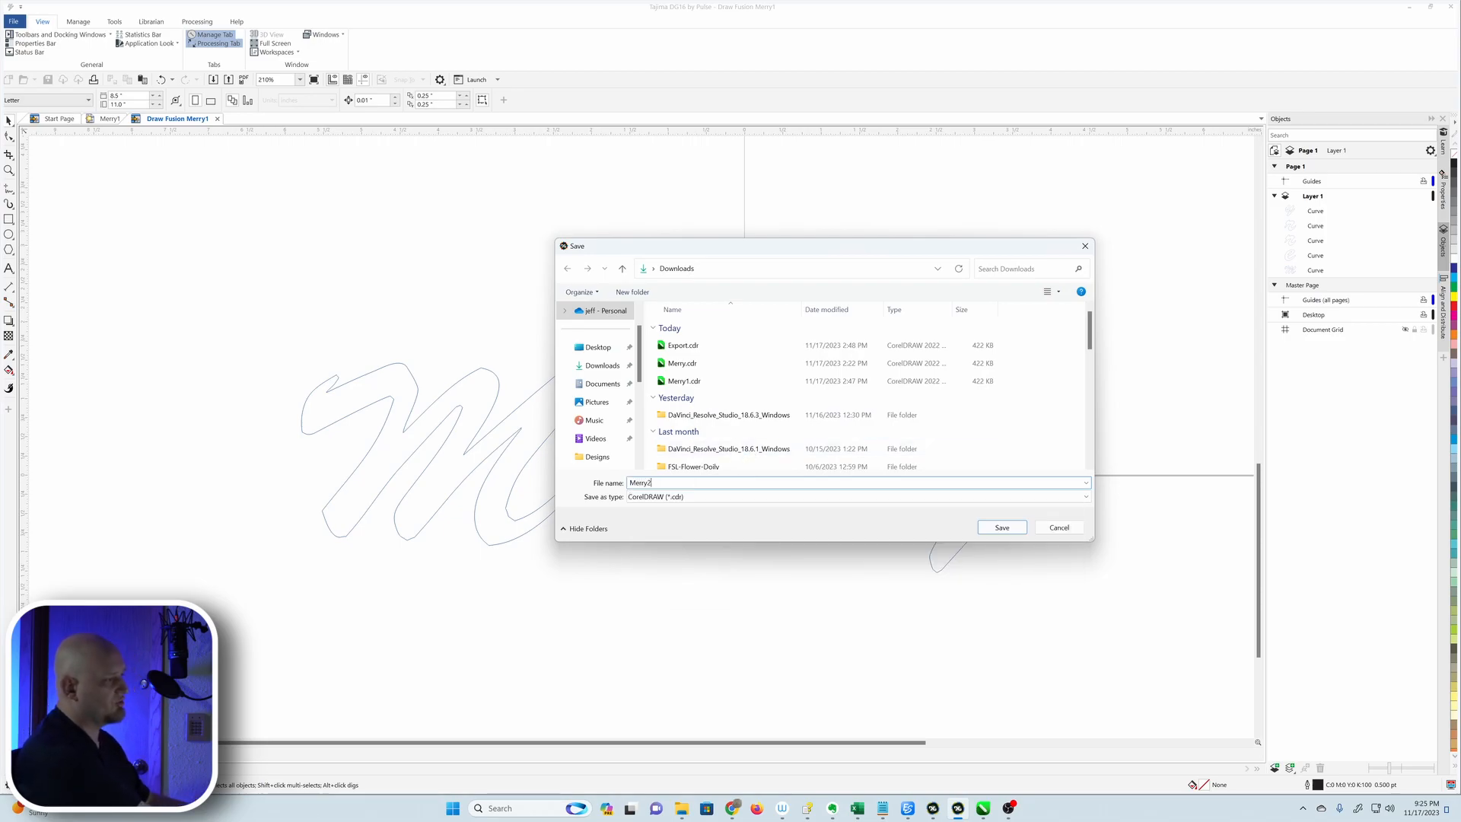
key(Return)
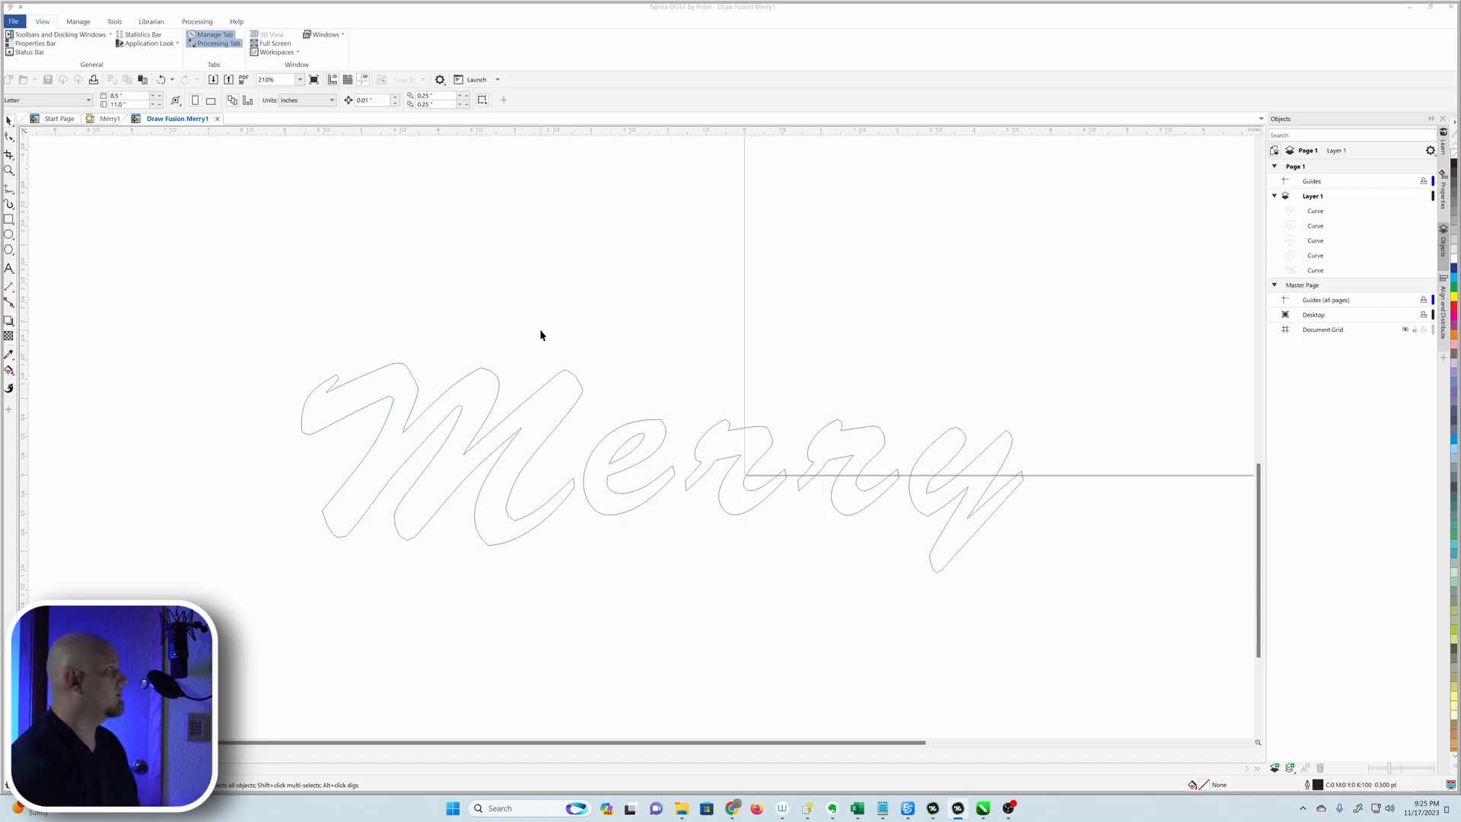
- Switch from Draw Fusion back to the Merry1 embroidery design, accepting the current conversion settings, and inspect the original lettering
click(13, 21)
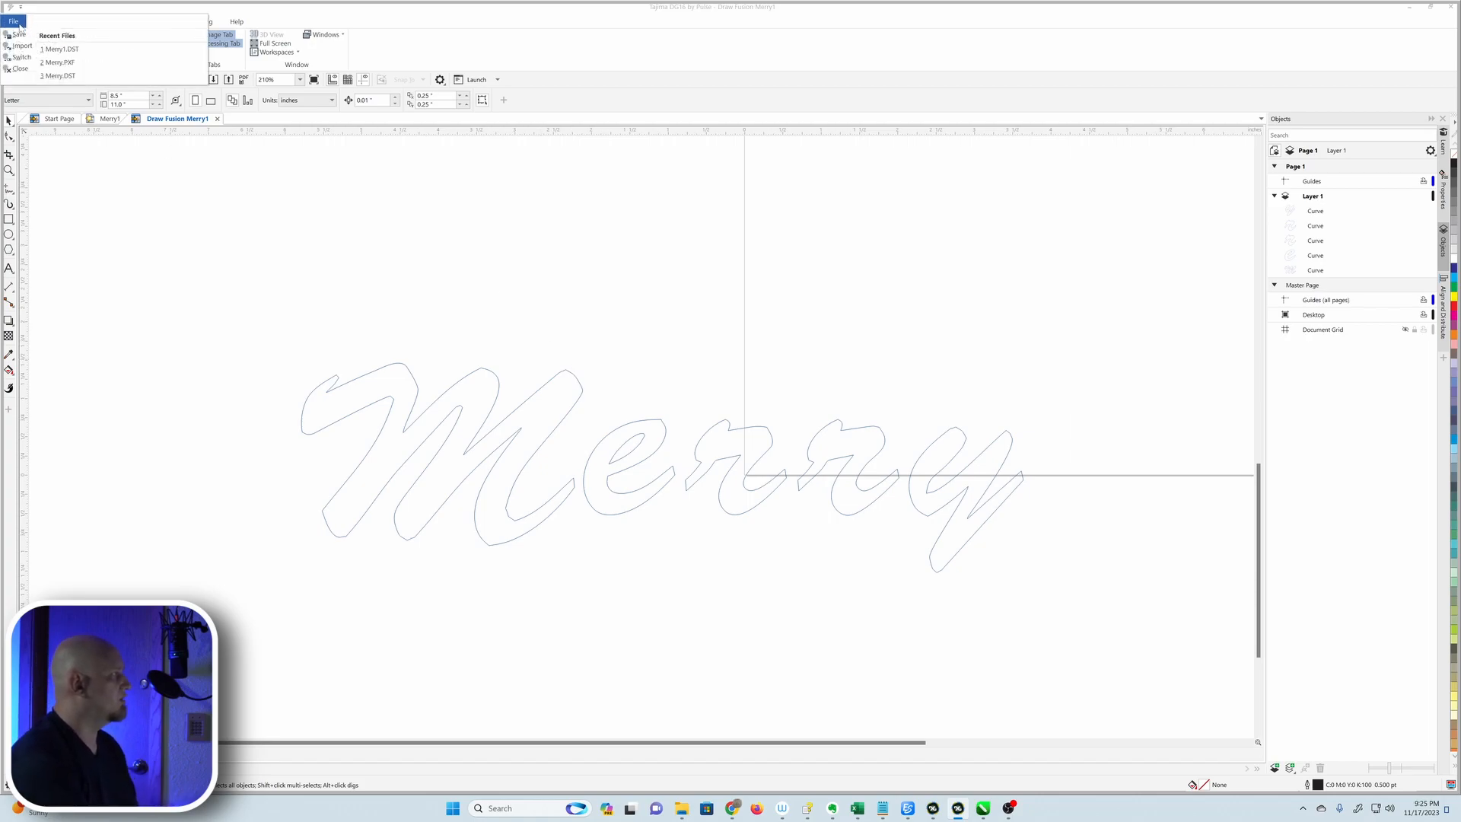
click(22, 57)
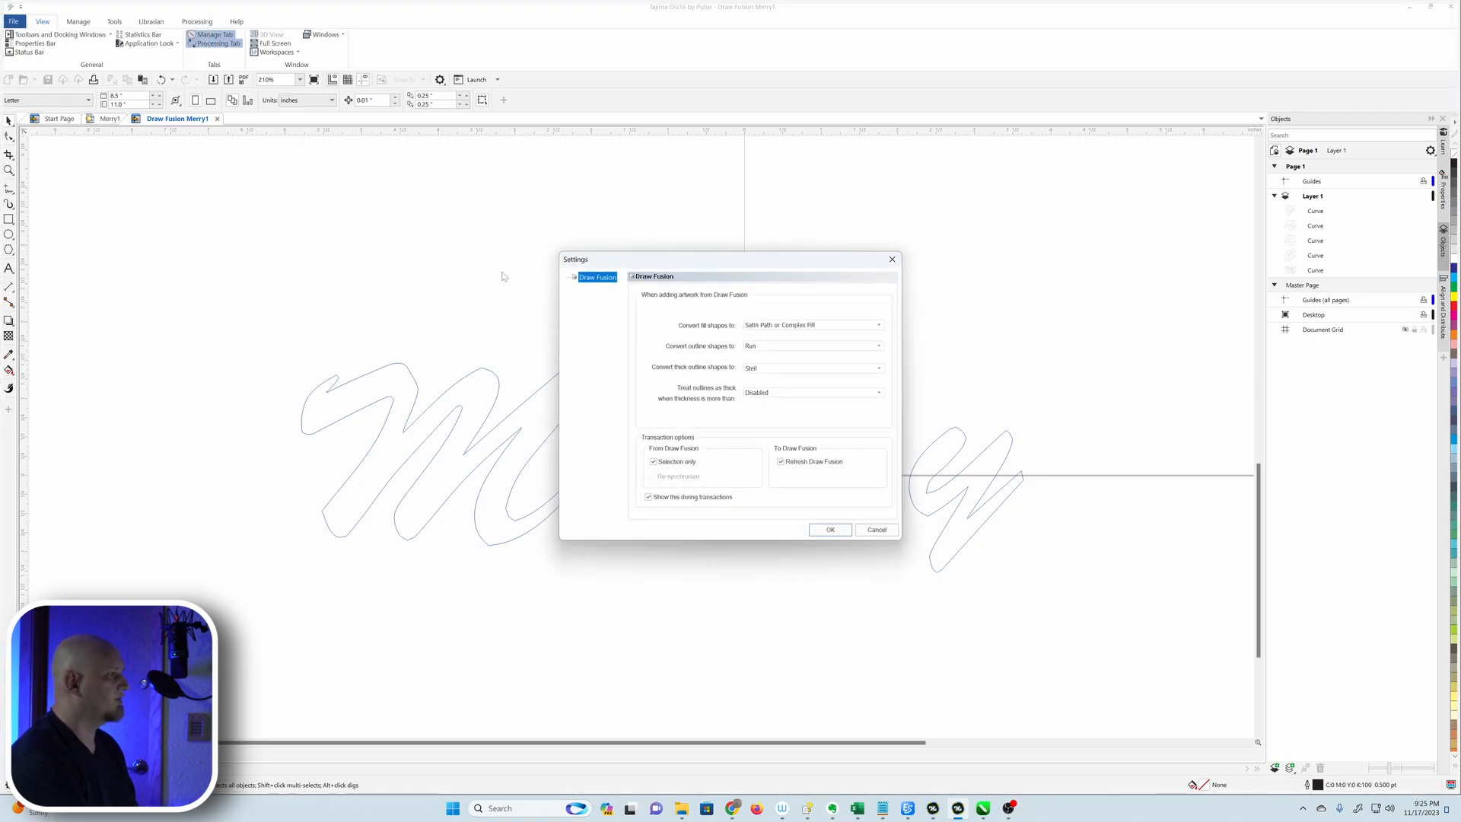
click(829, 531)
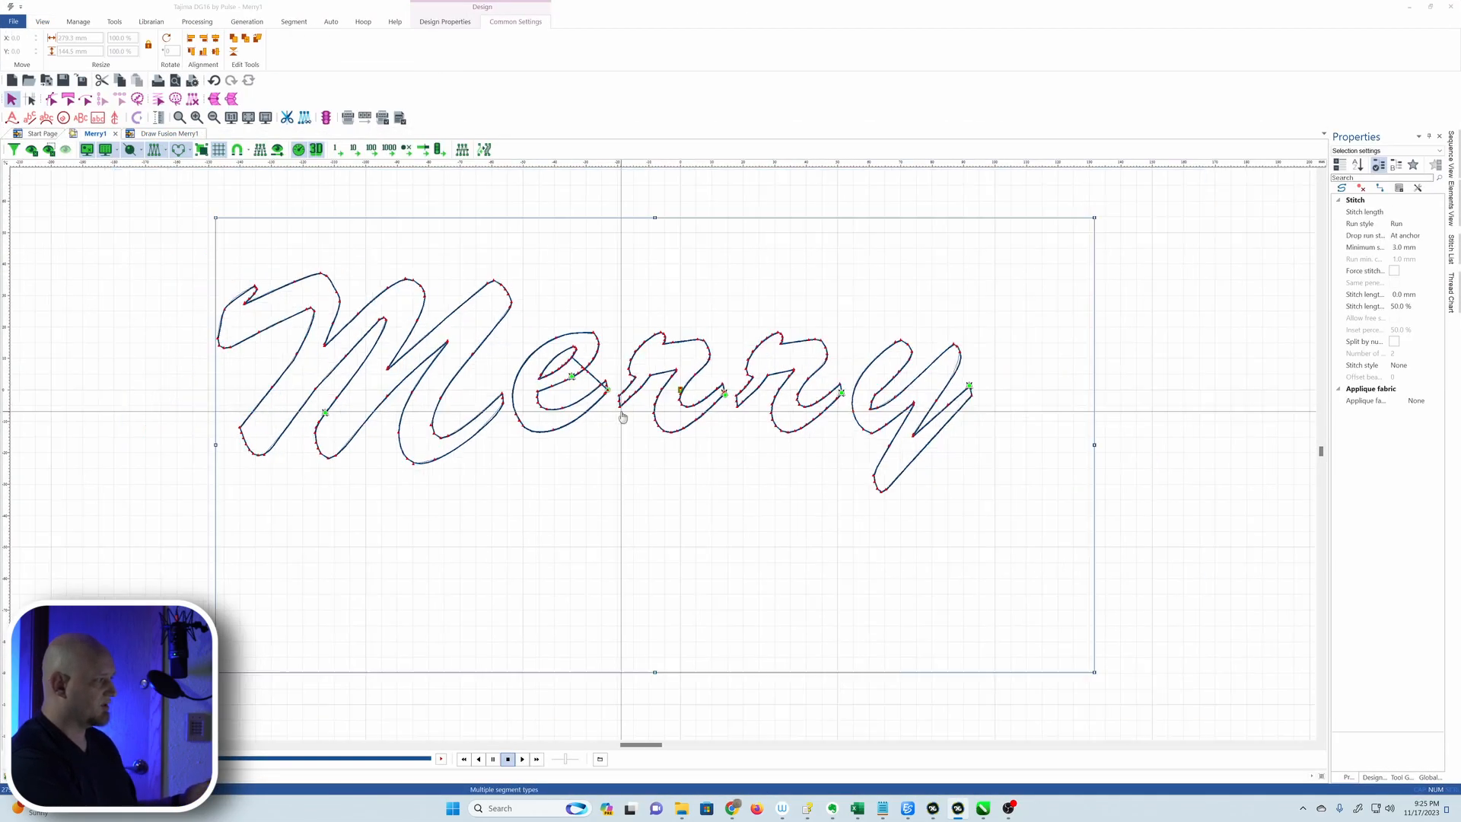
scroll(606, 397, up, 3)
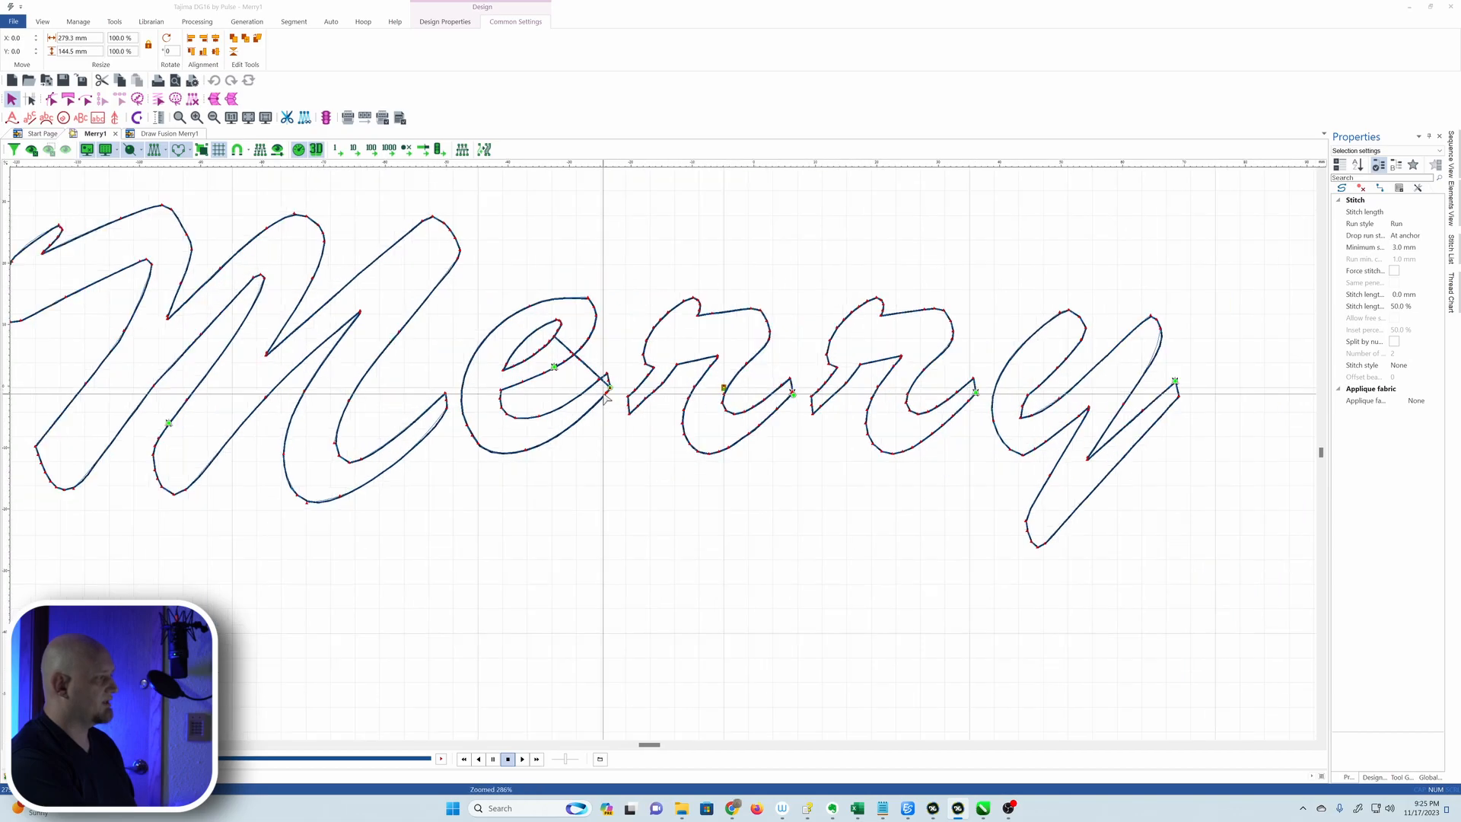
scroll(606, 397, down, 1)
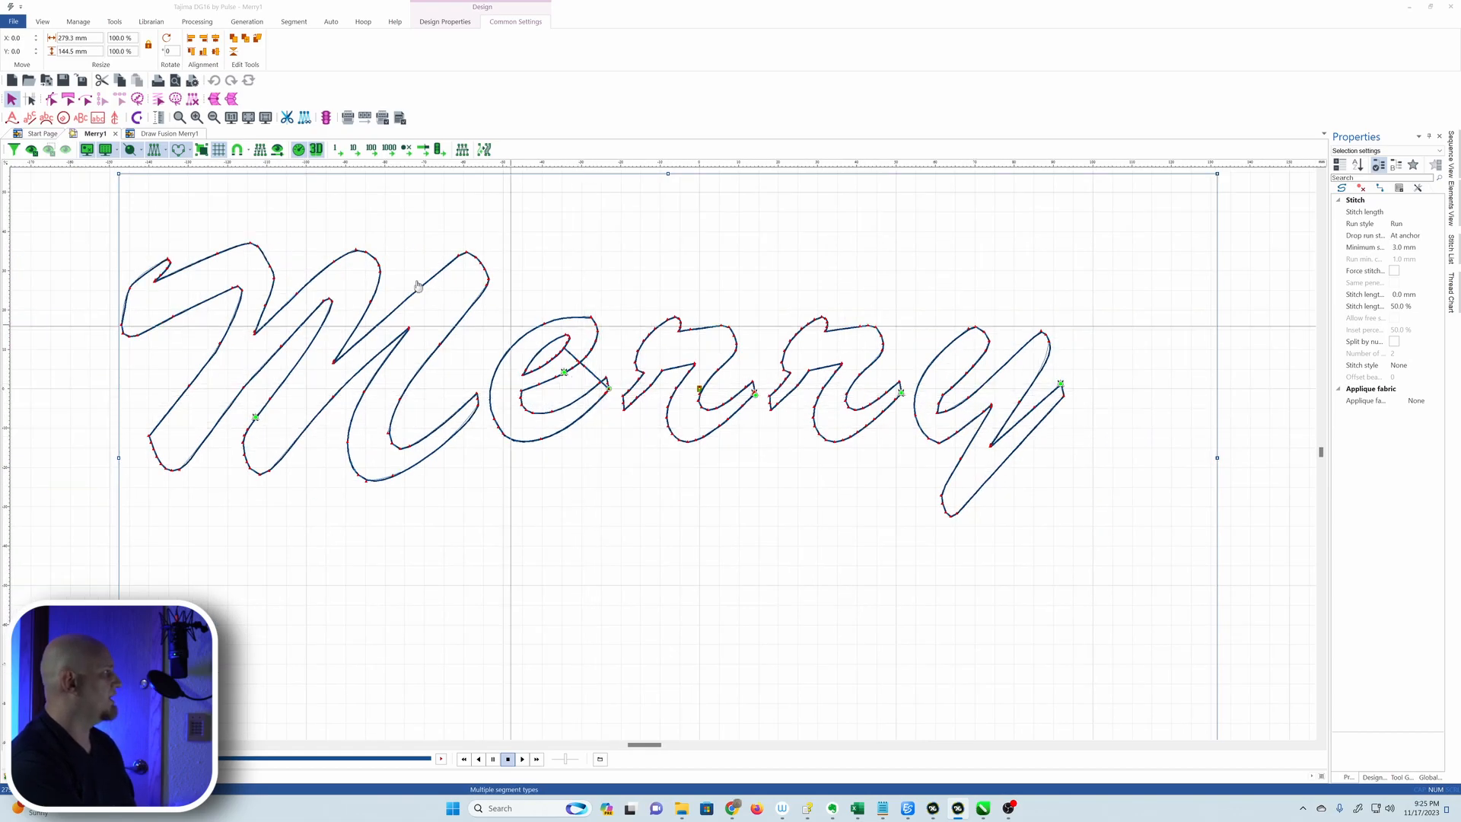
- Switch to CorelDRAW and open Merry2.cdr from the Downloads folder, acknowledging the file-in-use notice
click(983, 808)
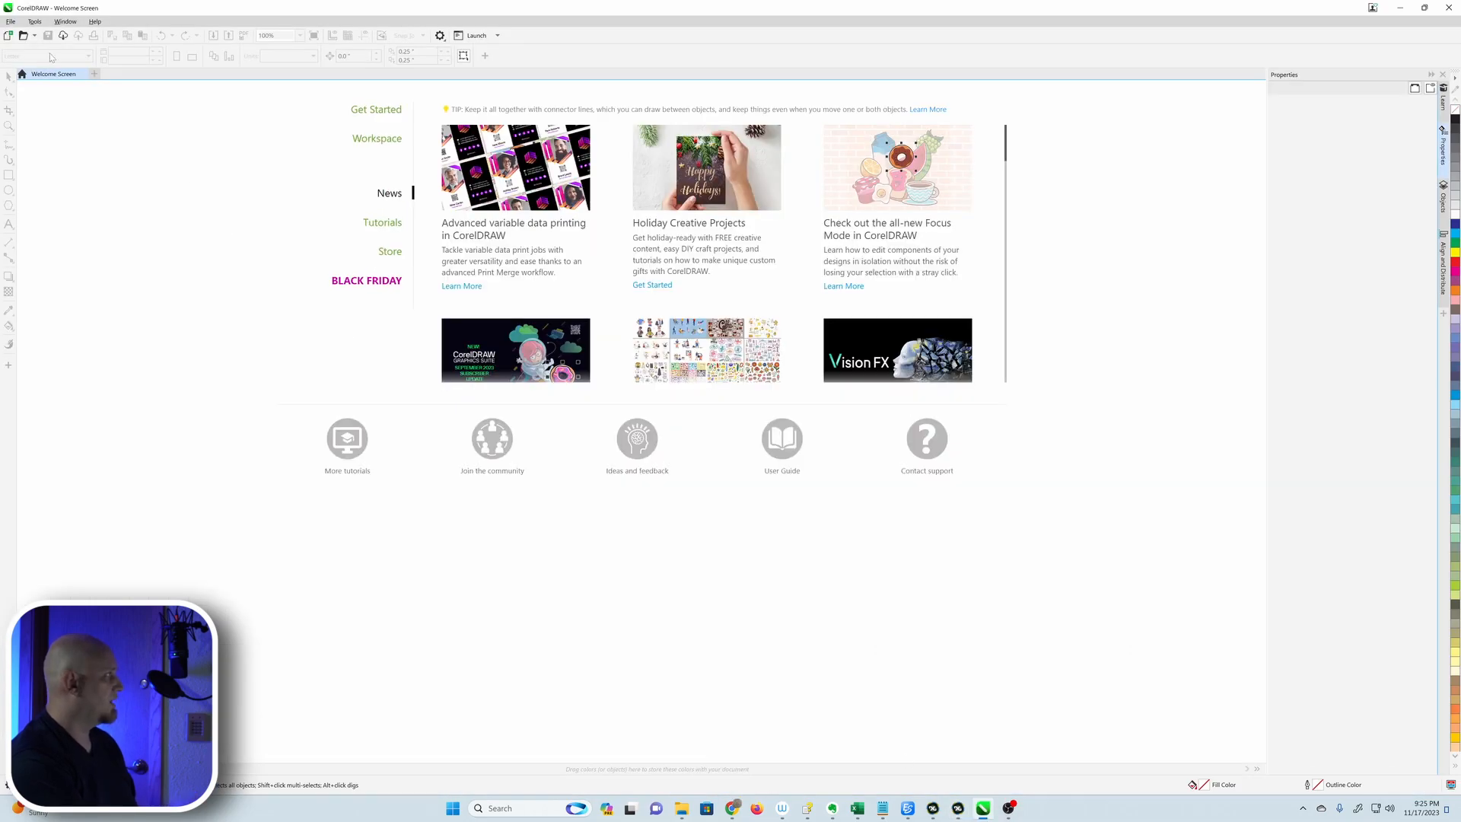
click(24, 35)
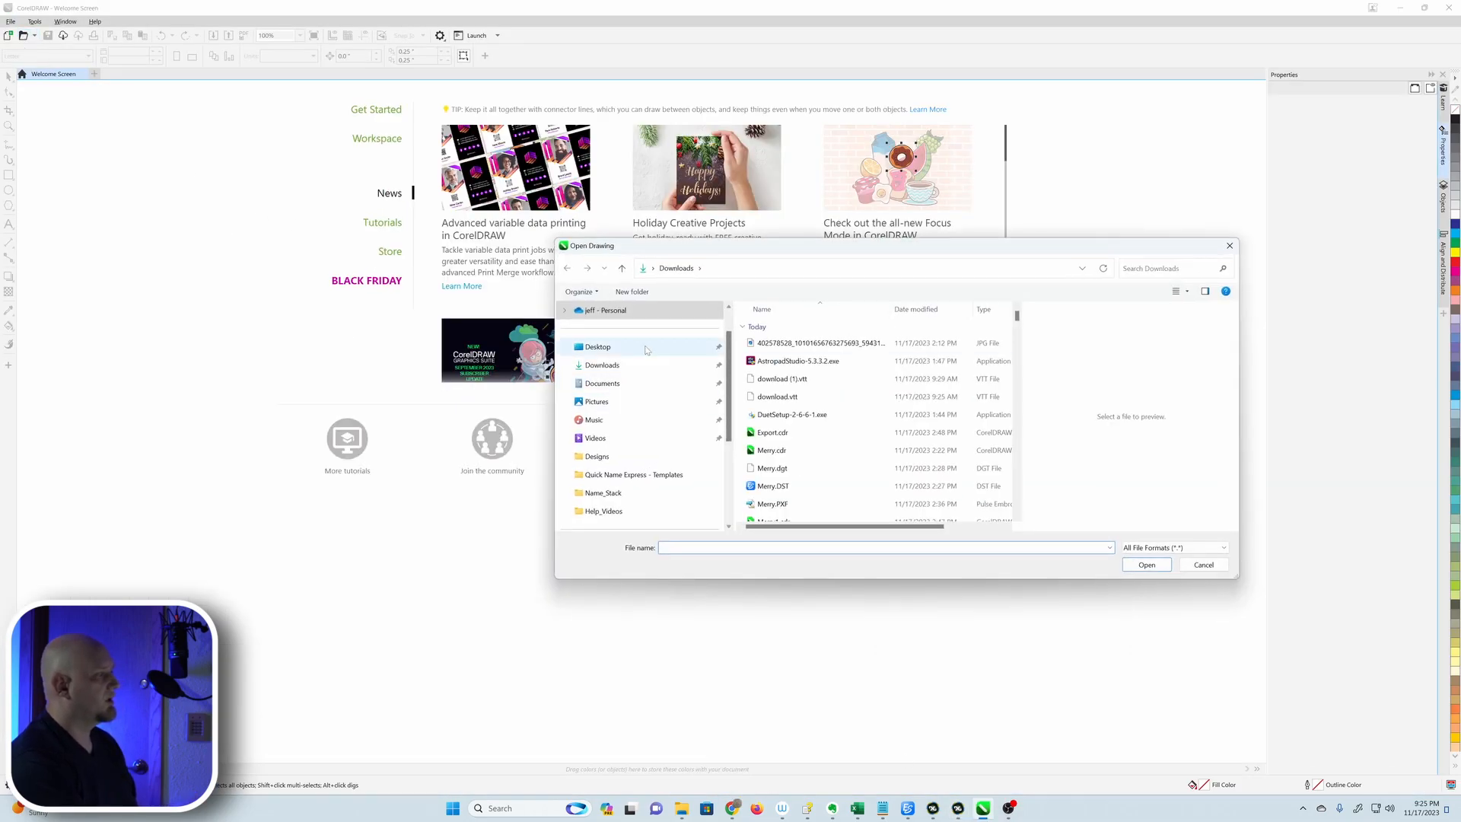
scroll(820, 474, down, 2)
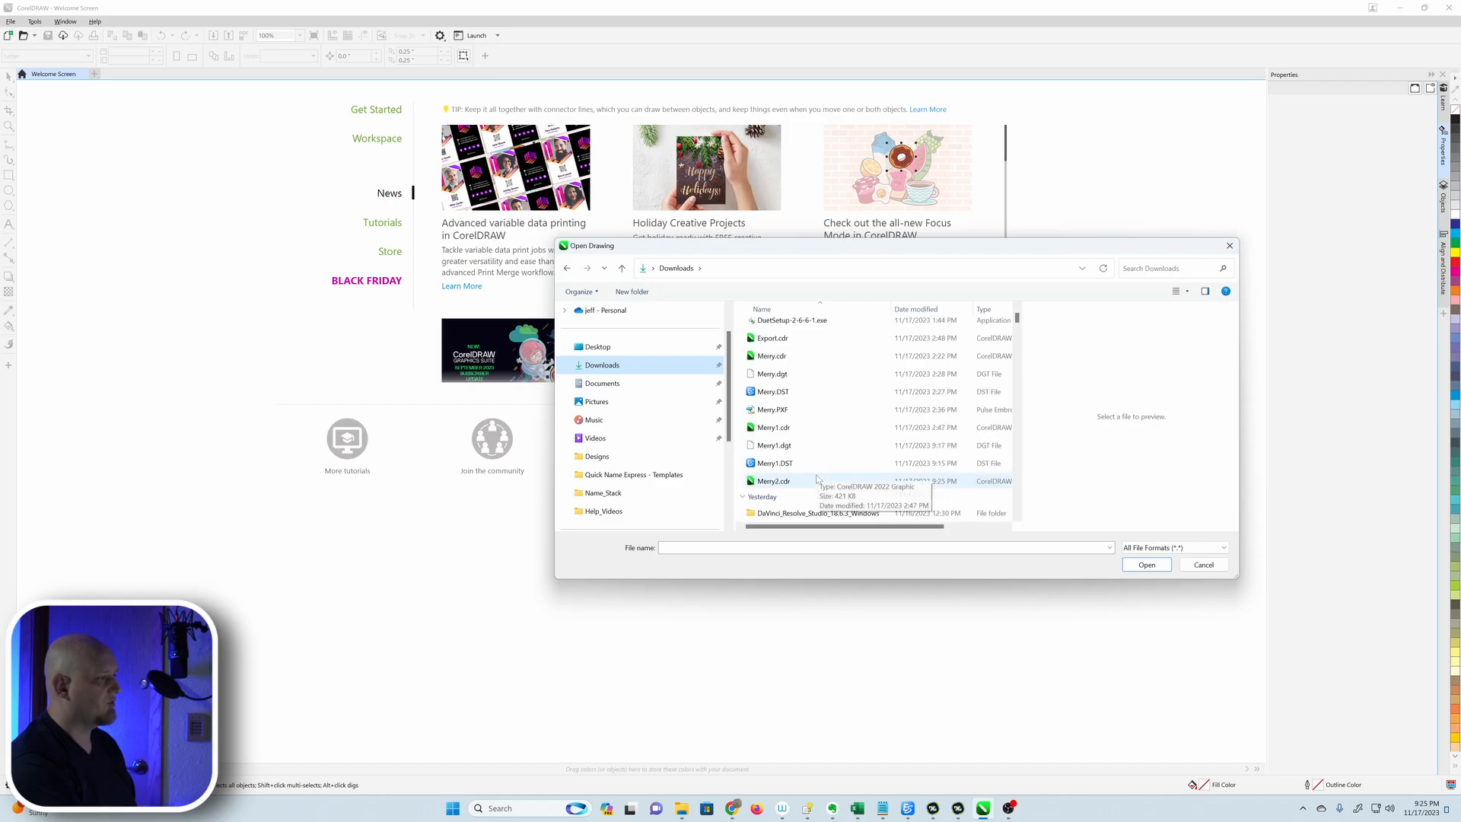
click(819, 481)
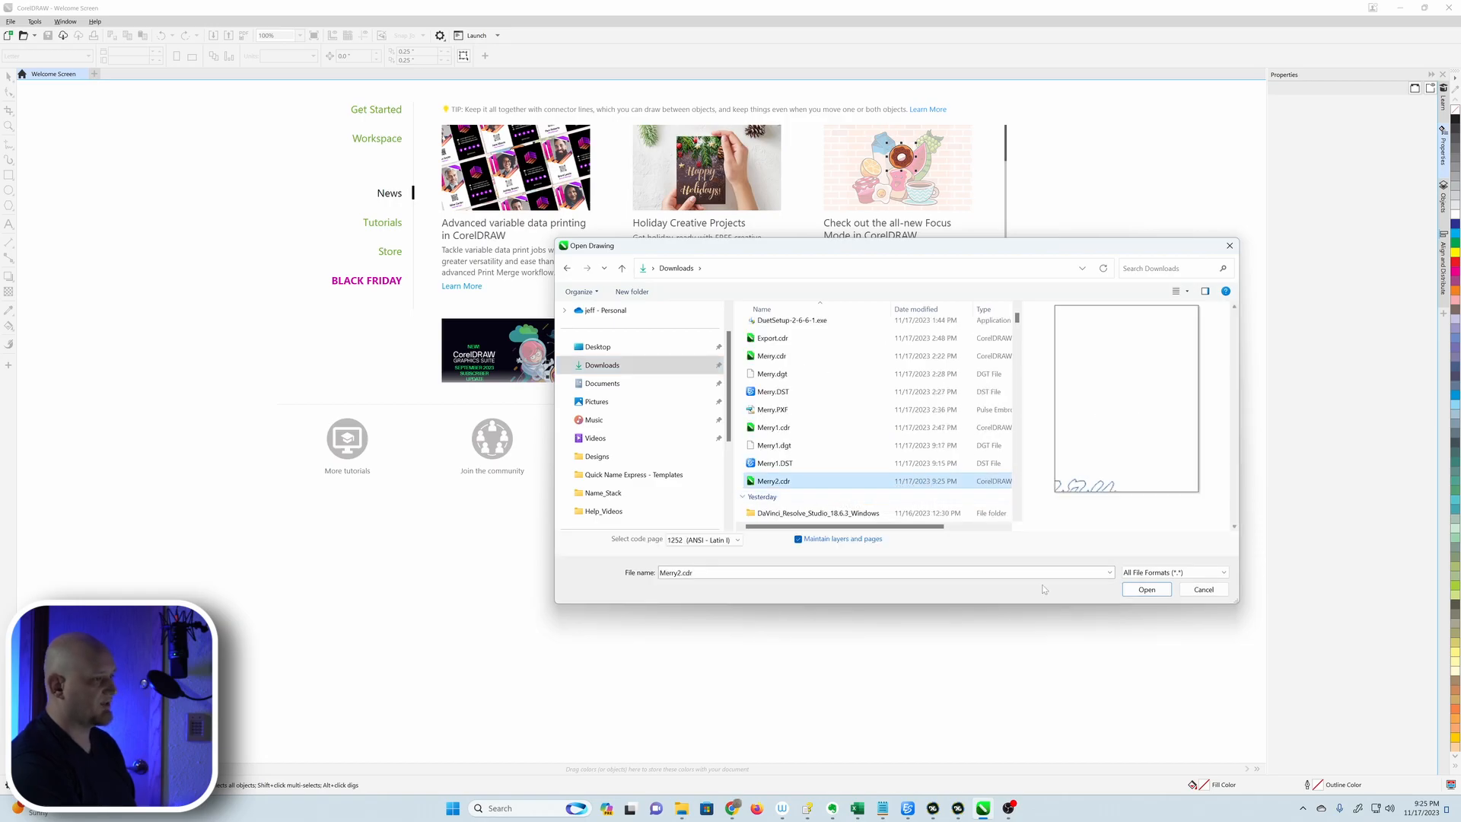
click(1140, 596)
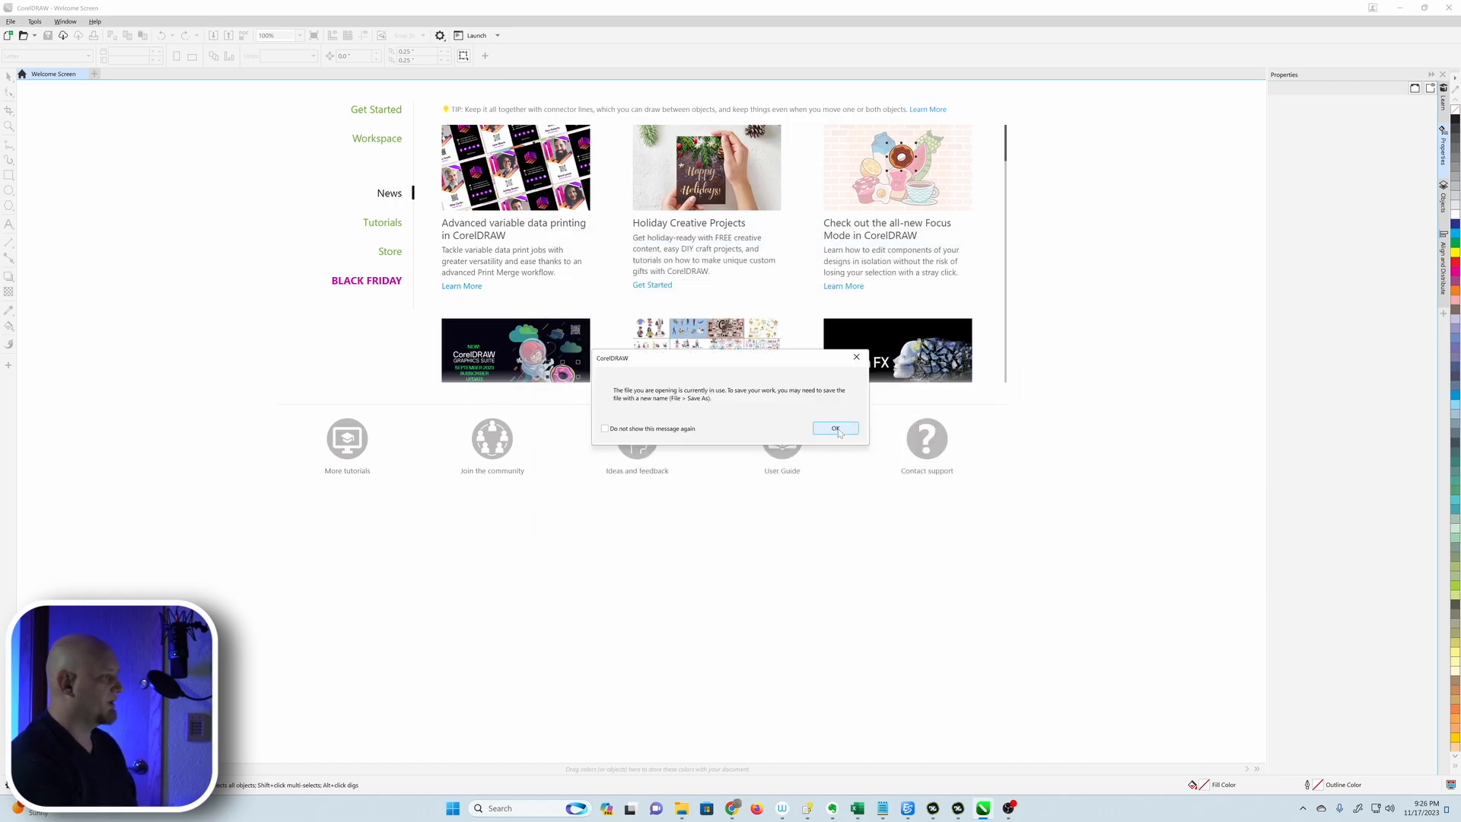
click(836, 429)
- Select all the Merry letters, center them together on the page, and deselect them
drag(130, 564, 728, 678)
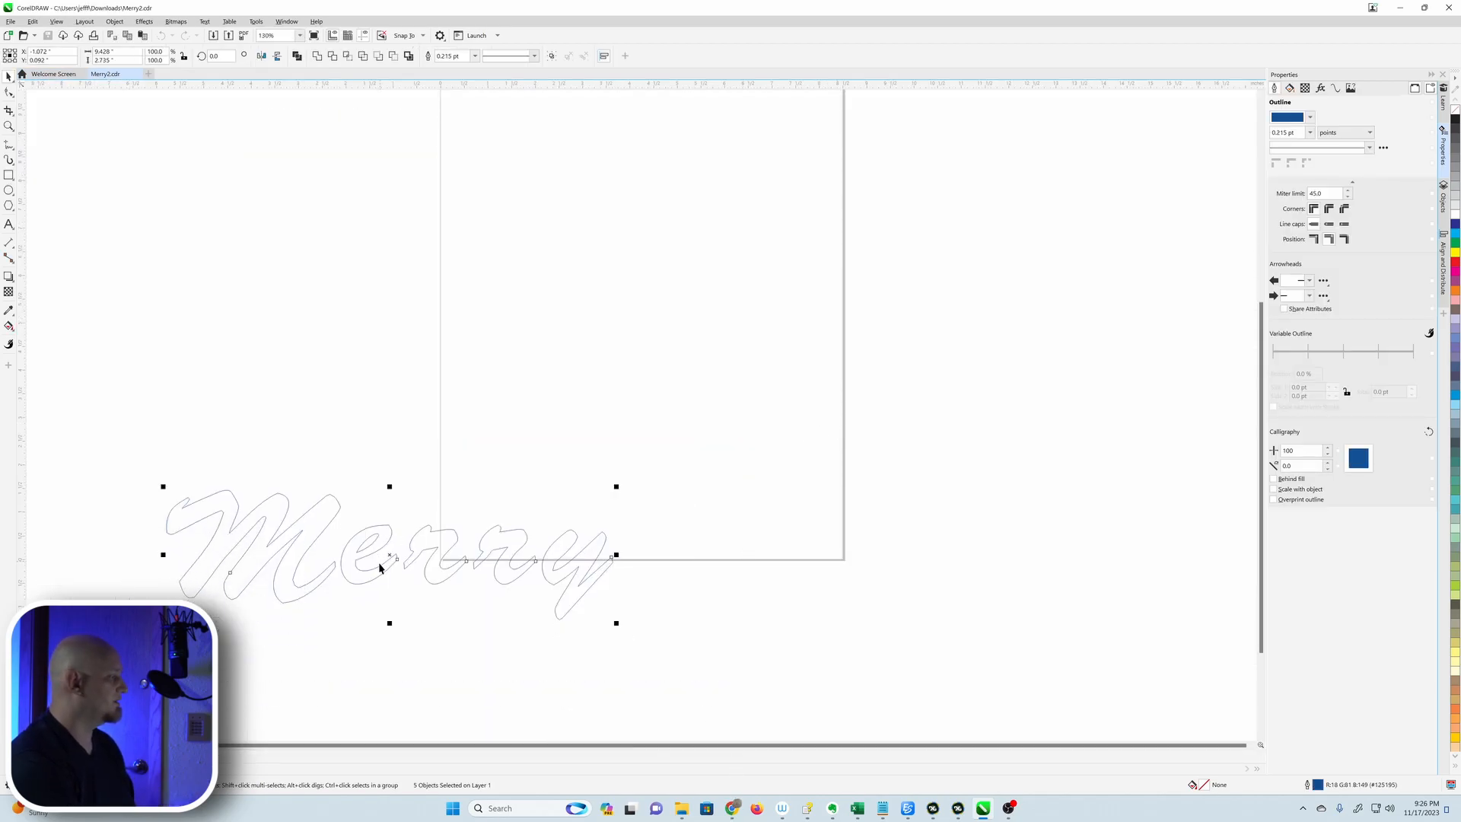
key(p)
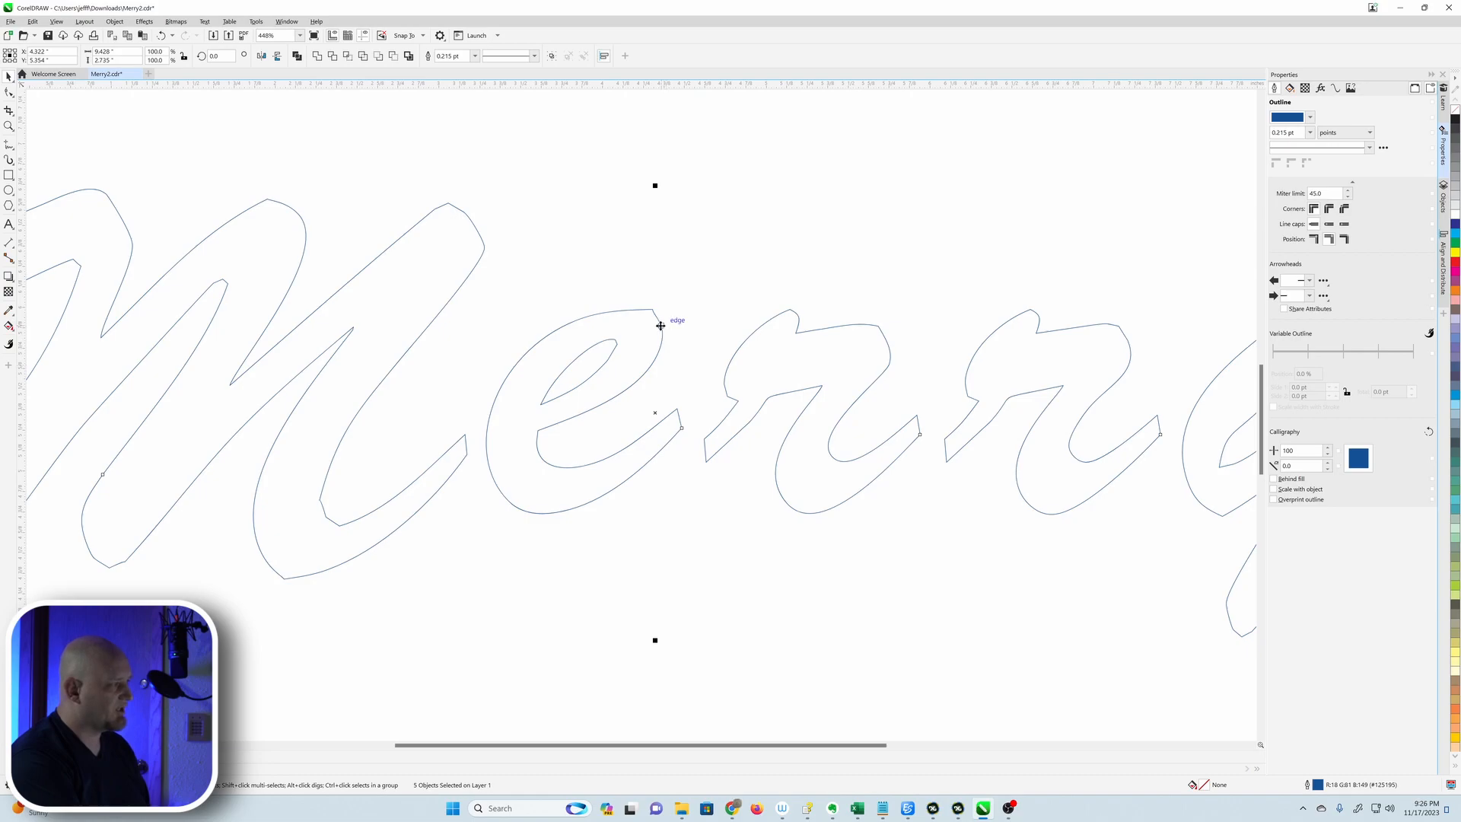
click(665, 316)
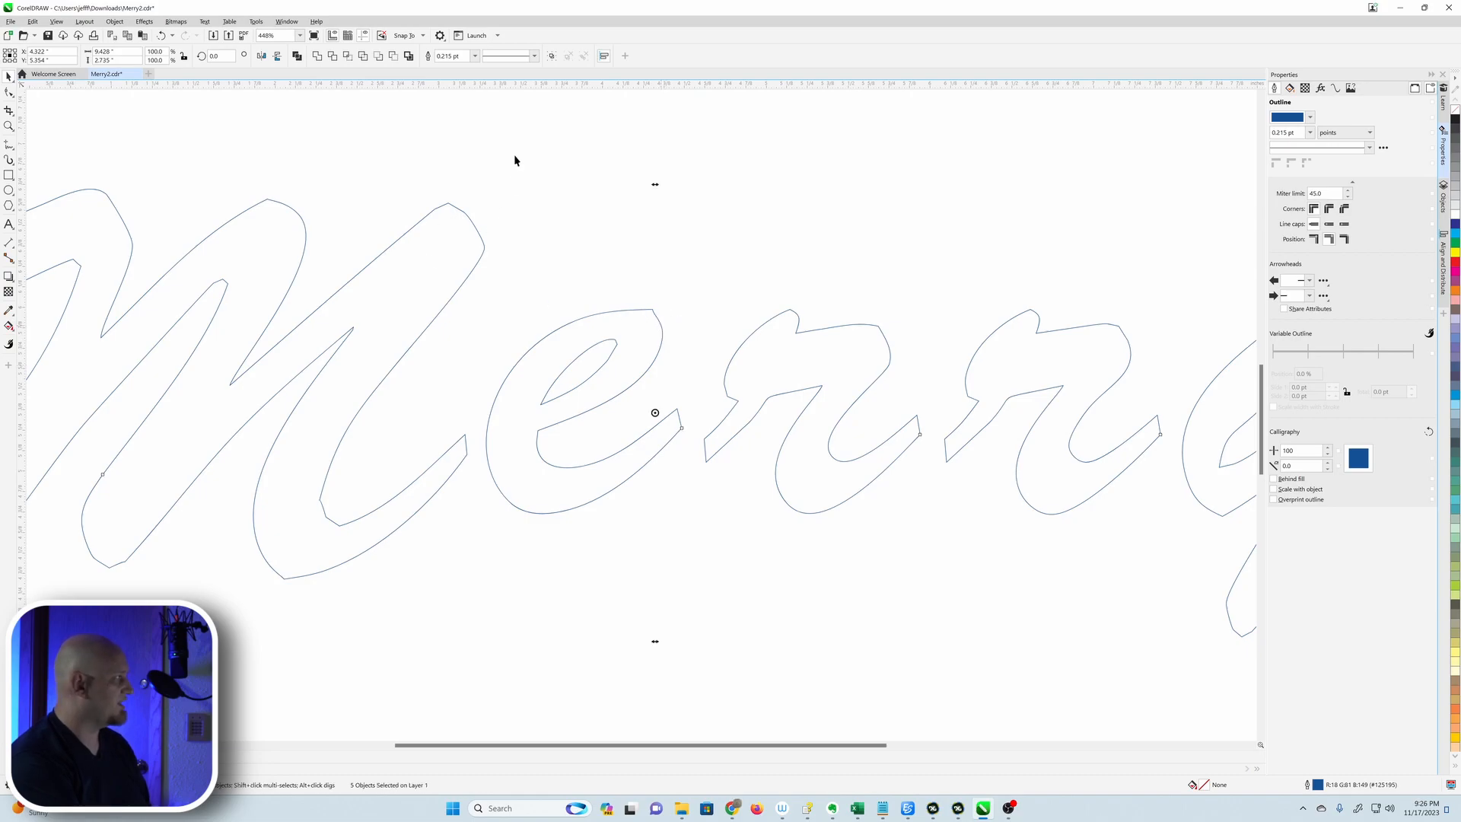
click(721, 388)
- Convert the corner node at the upper-right end of the e's outer curve to a smooth node
click(659, 316)
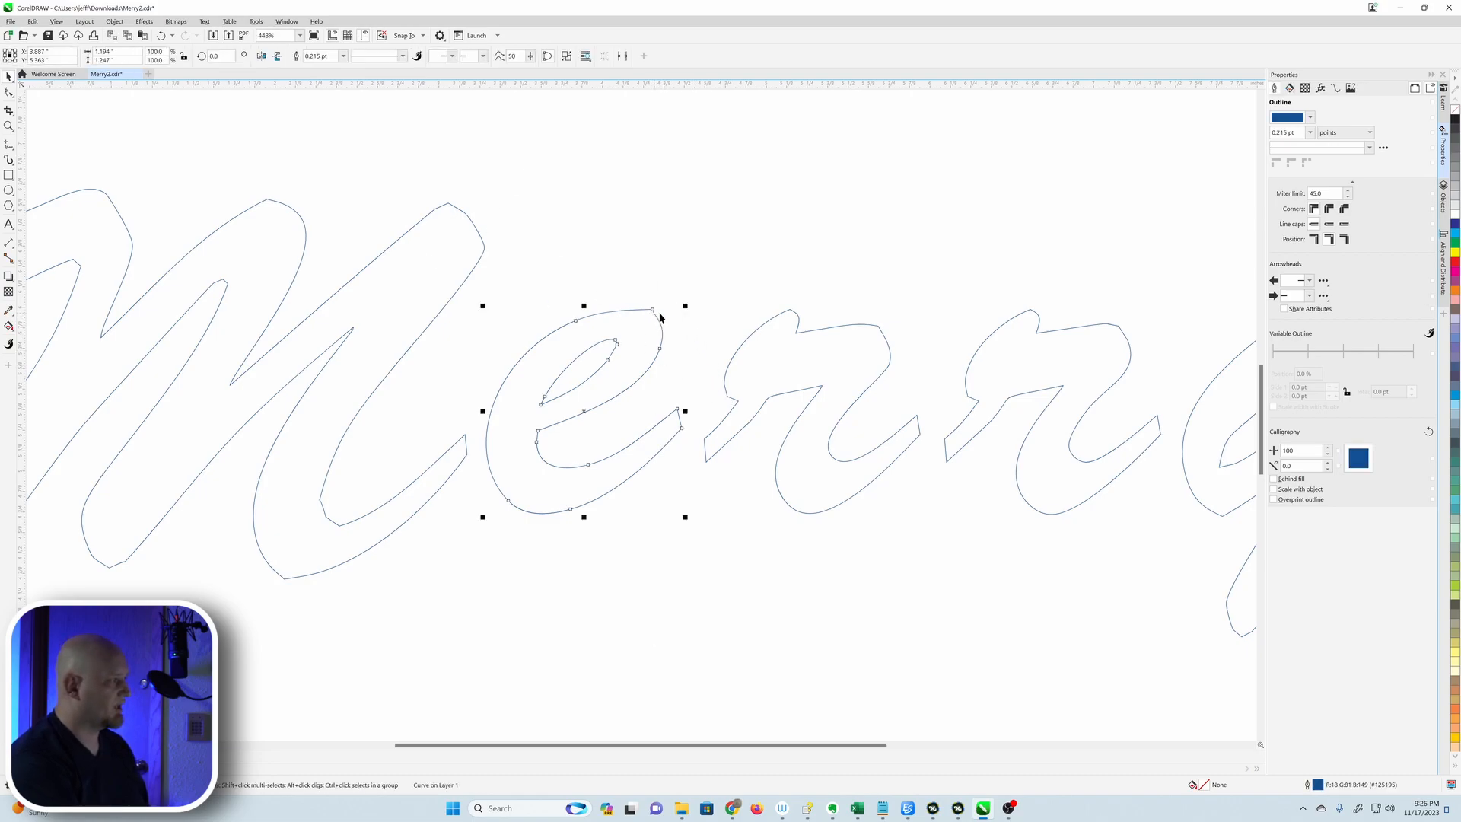
click(8, 92)
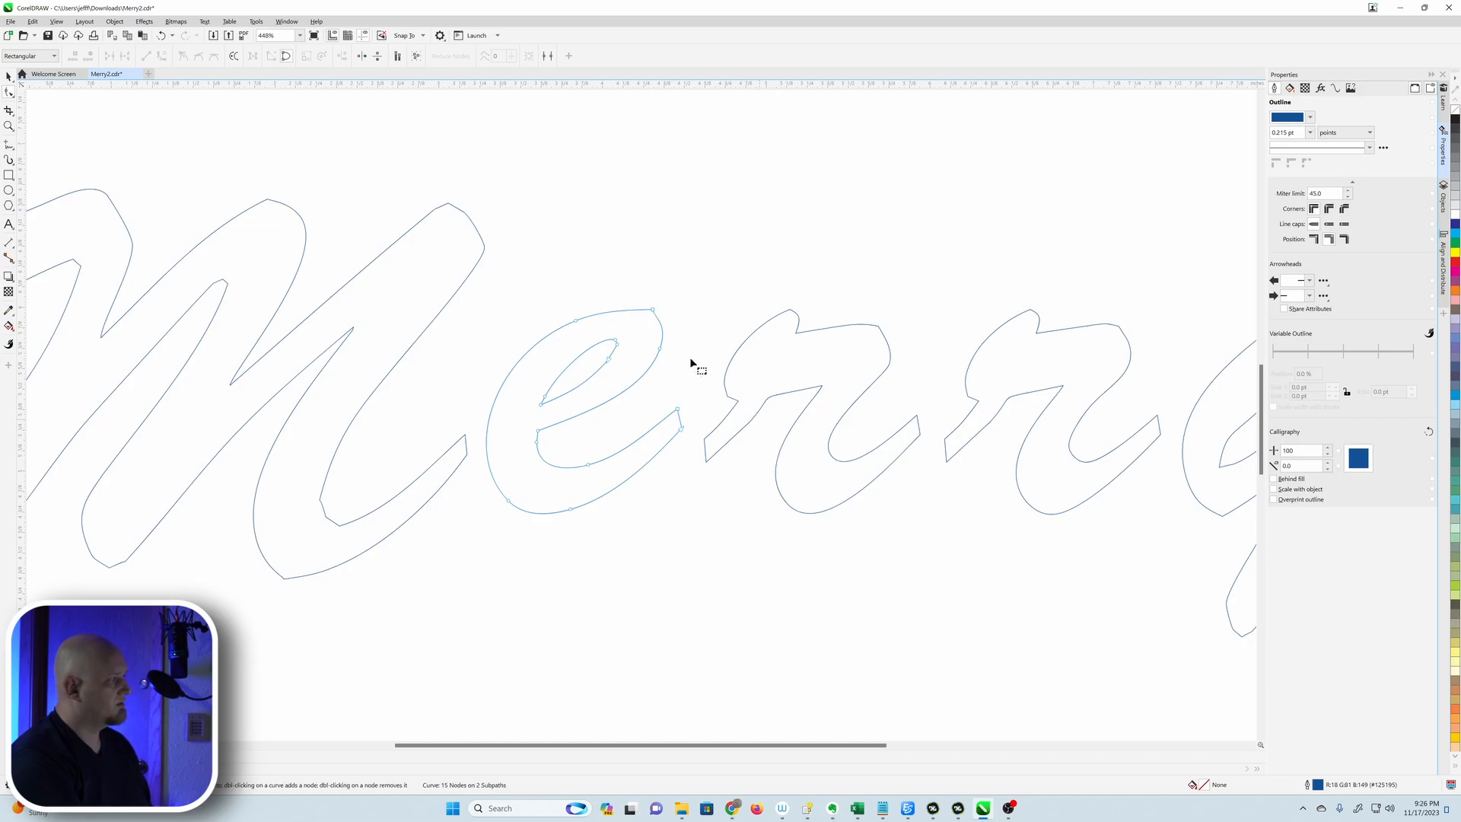
click(653, 311)
scroll(655, 318, up, 3)
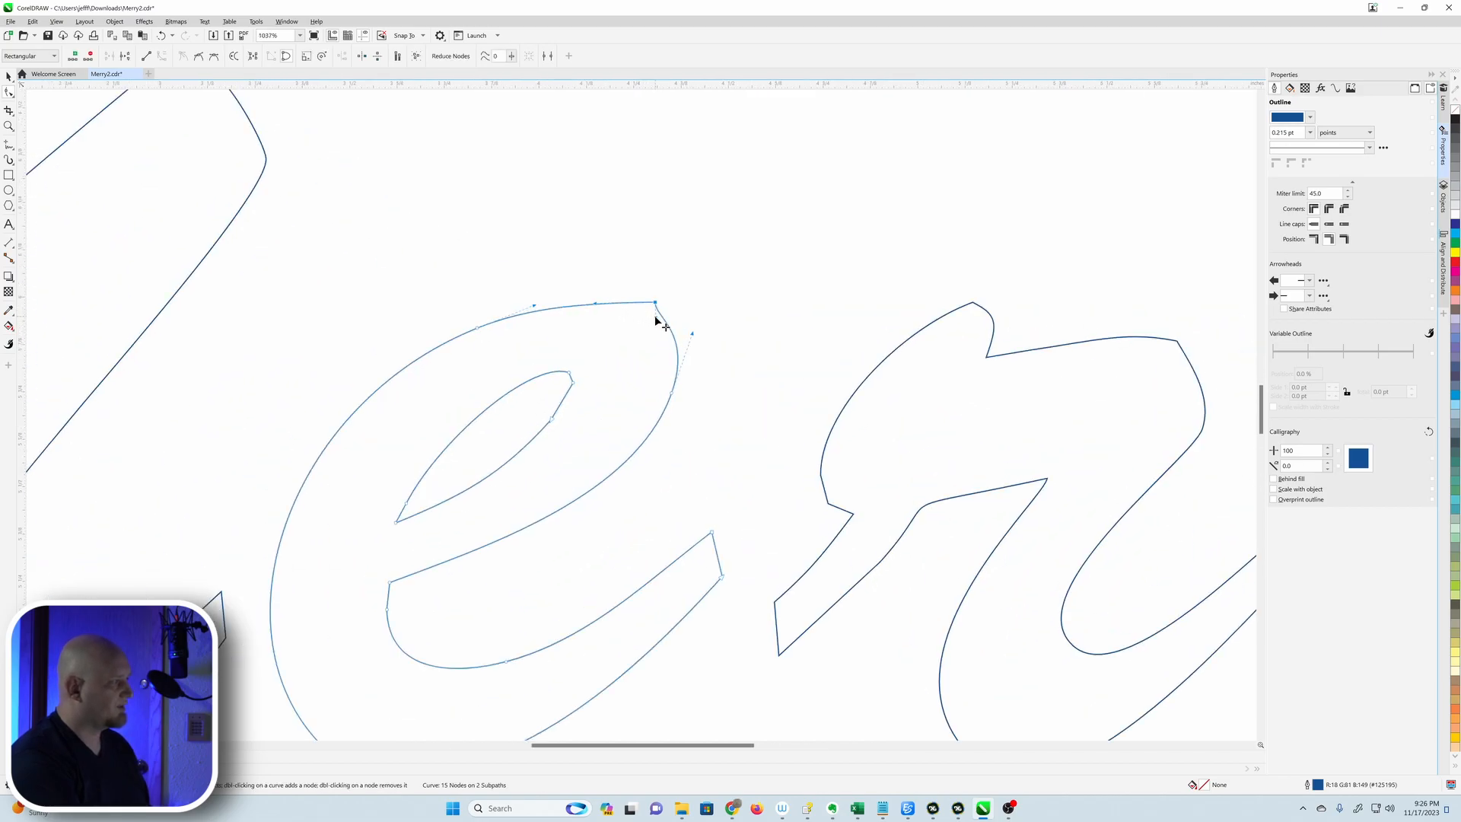
mouse_move(655, 315)
mouse_down()
mouse_move(679, 309)
mouse_move(656, 304)
mouse_up()
right_click(656, 305)
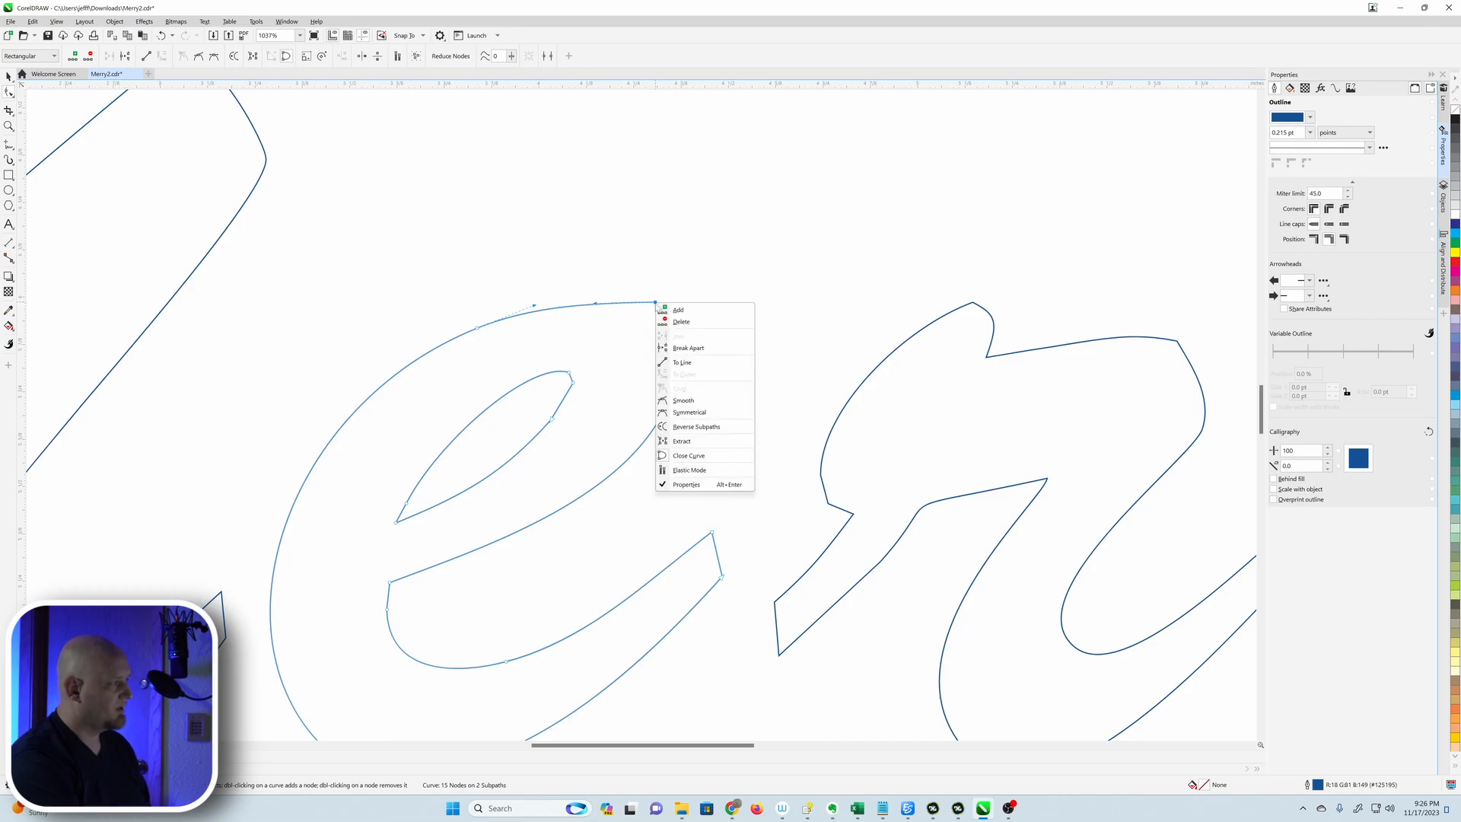
click(683, 400)
click(754, 316)
scroll(565, 329, down, 3)
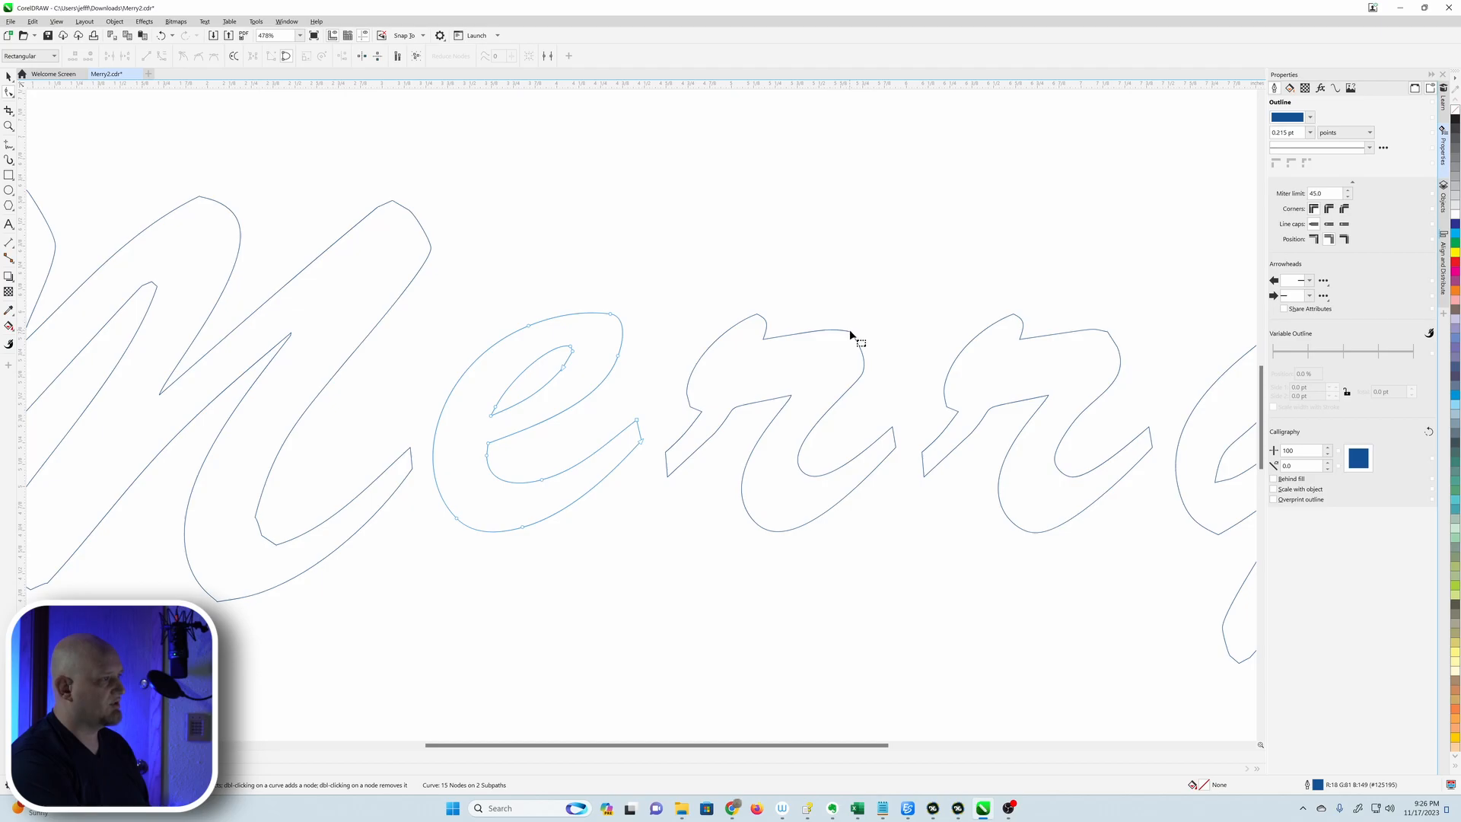
scroll(525, 398, down, 3)
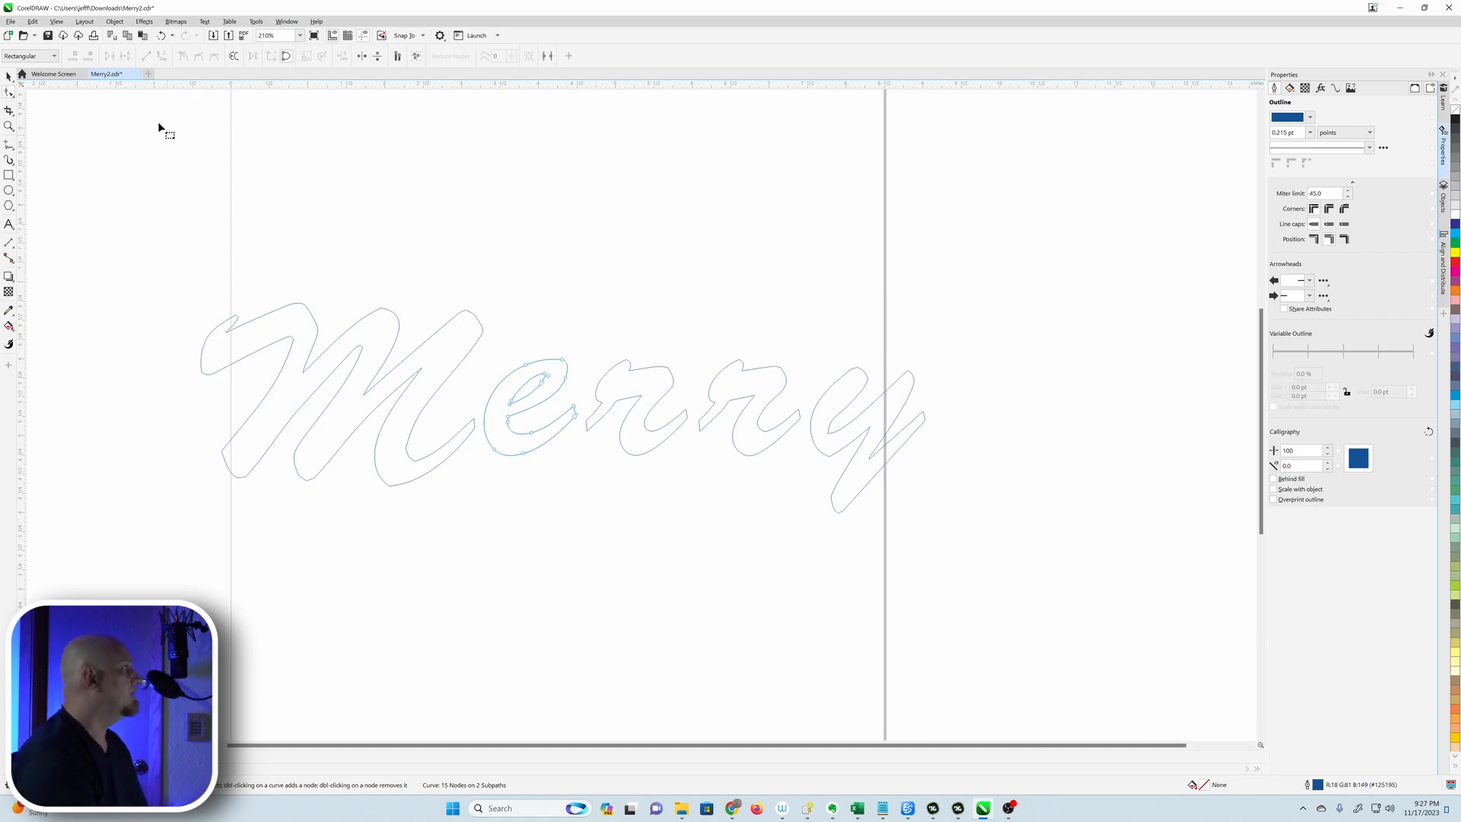
- Try to save the edited lettering under its existing file name, Merry2.cdr
click(11, 22)
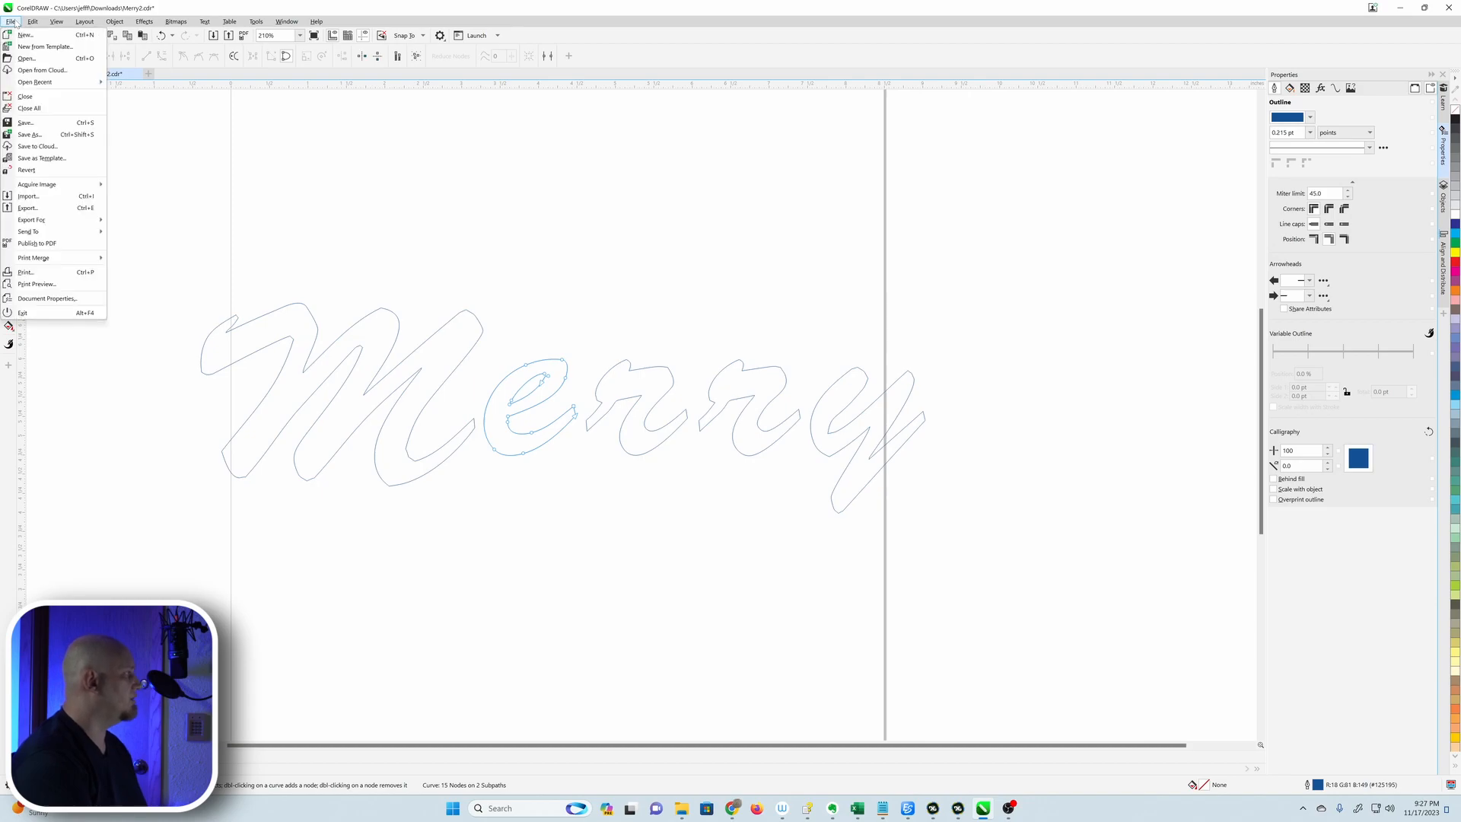
click(32, 120)
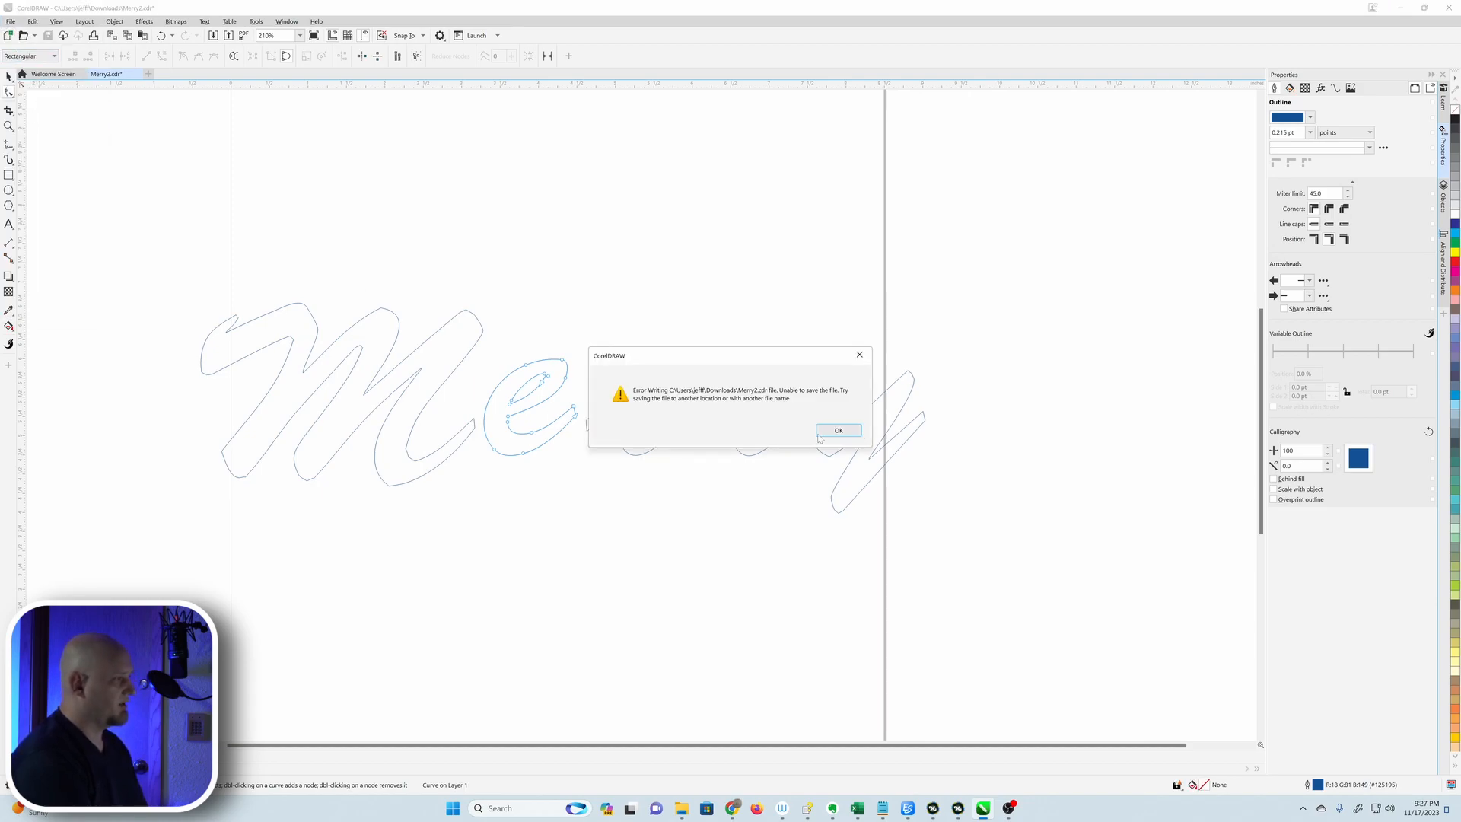
click(838, 431)
- Save the edited lettering as a new CorelDRAW file named Merry3 in the Downloads folder
click(10, 22)
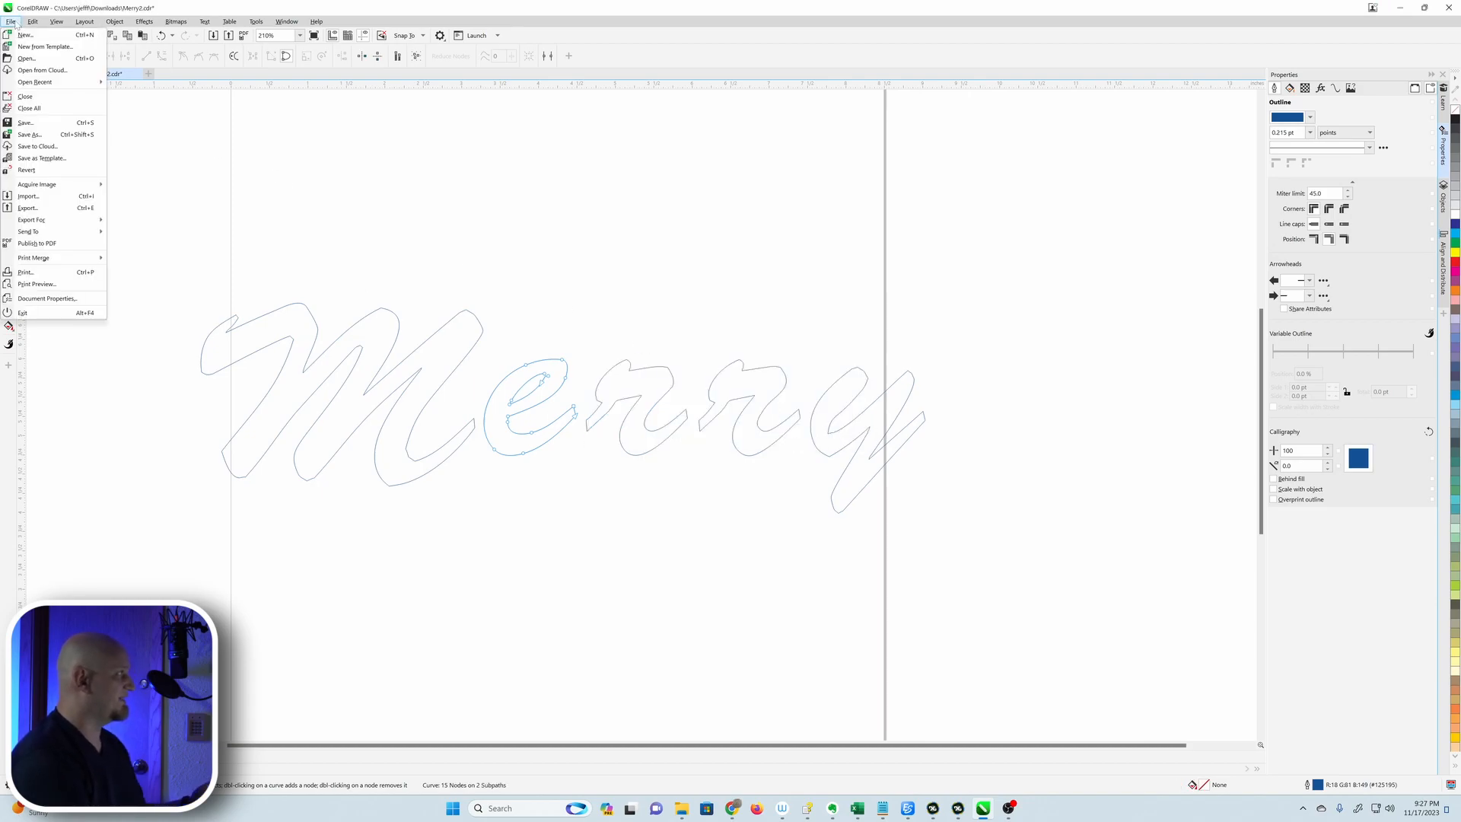
click(30, 134)
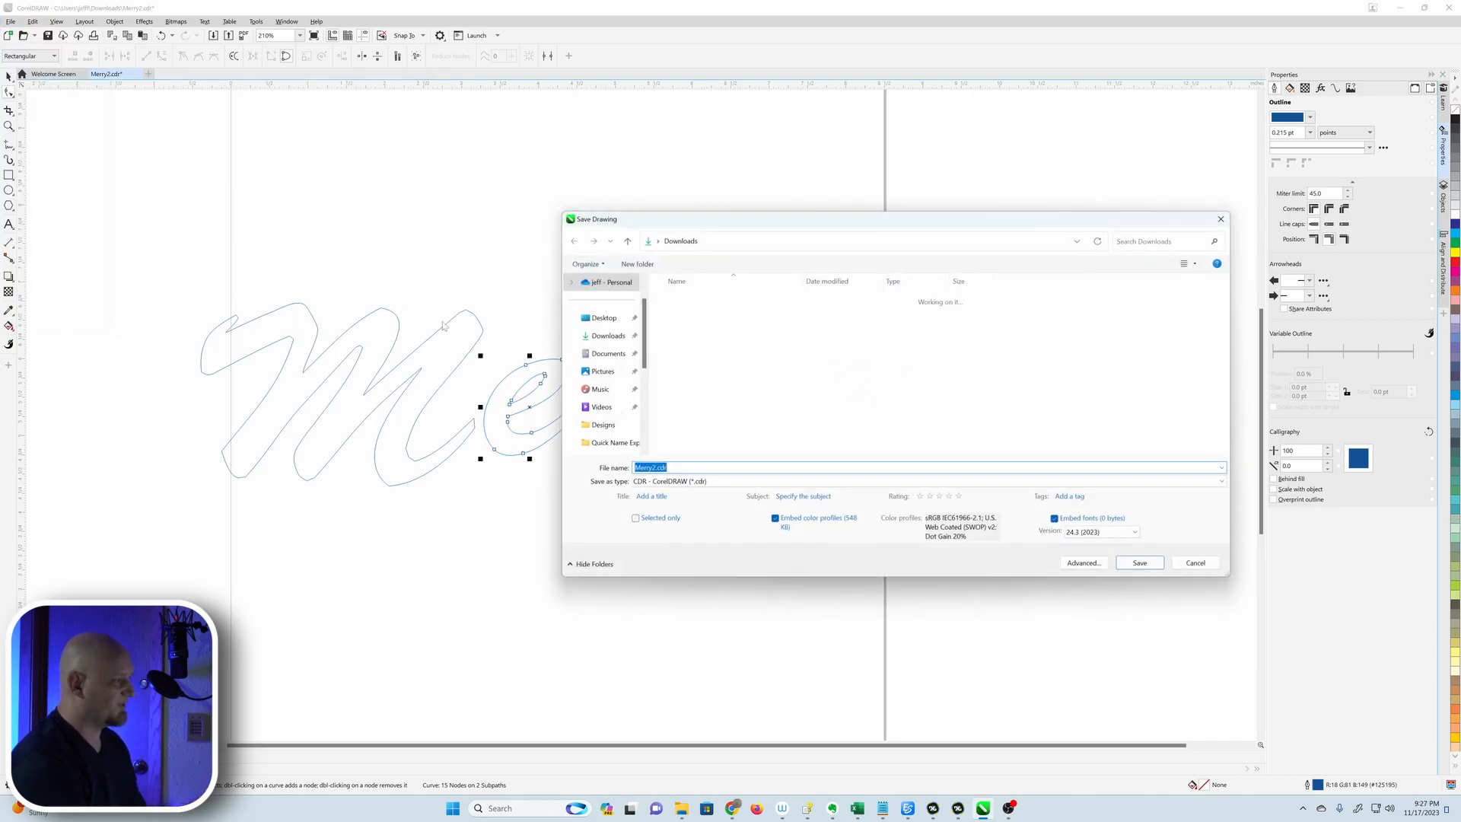
click(649, 469)
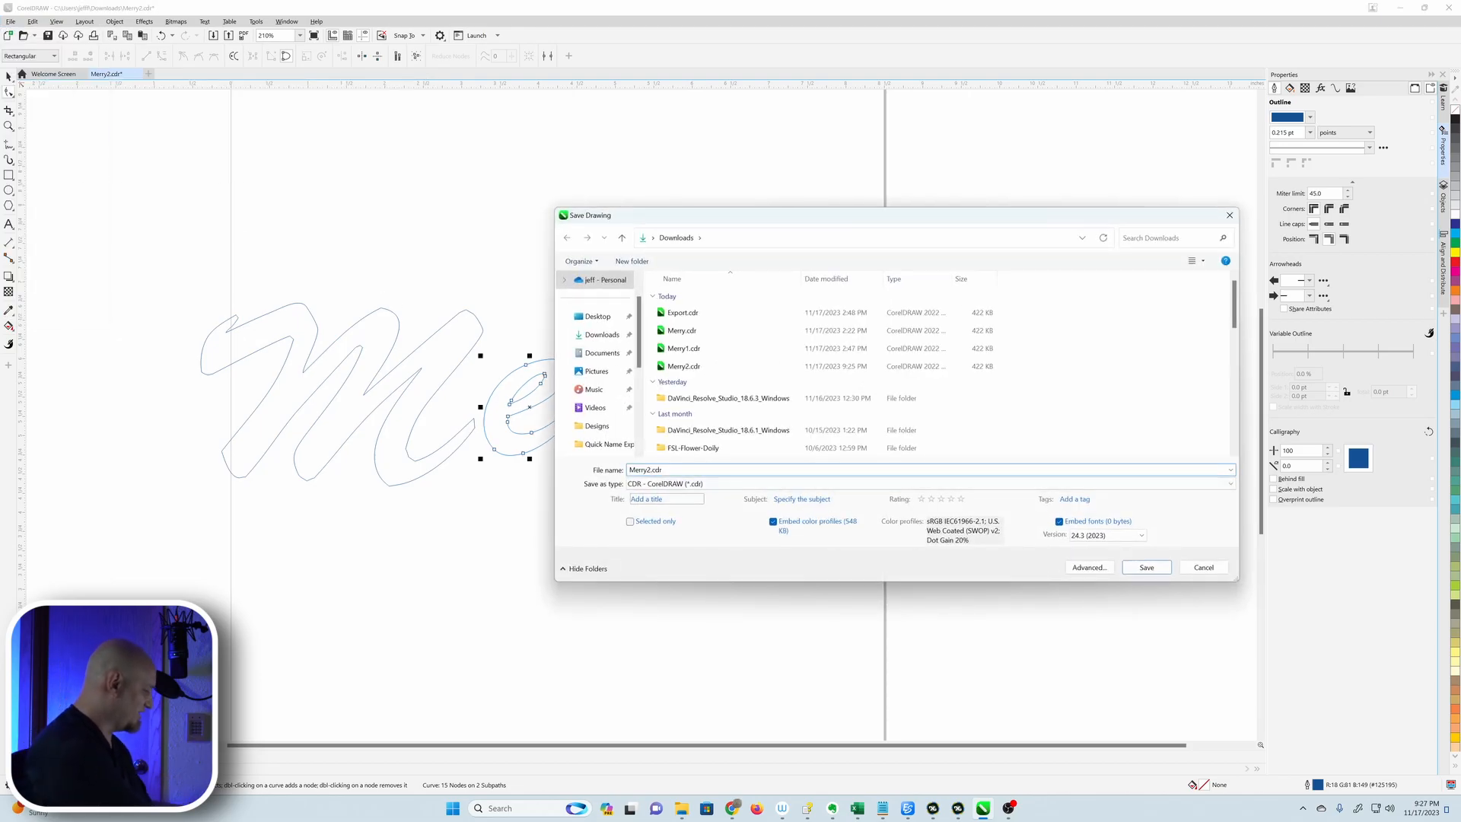
text(3)
key(Return)
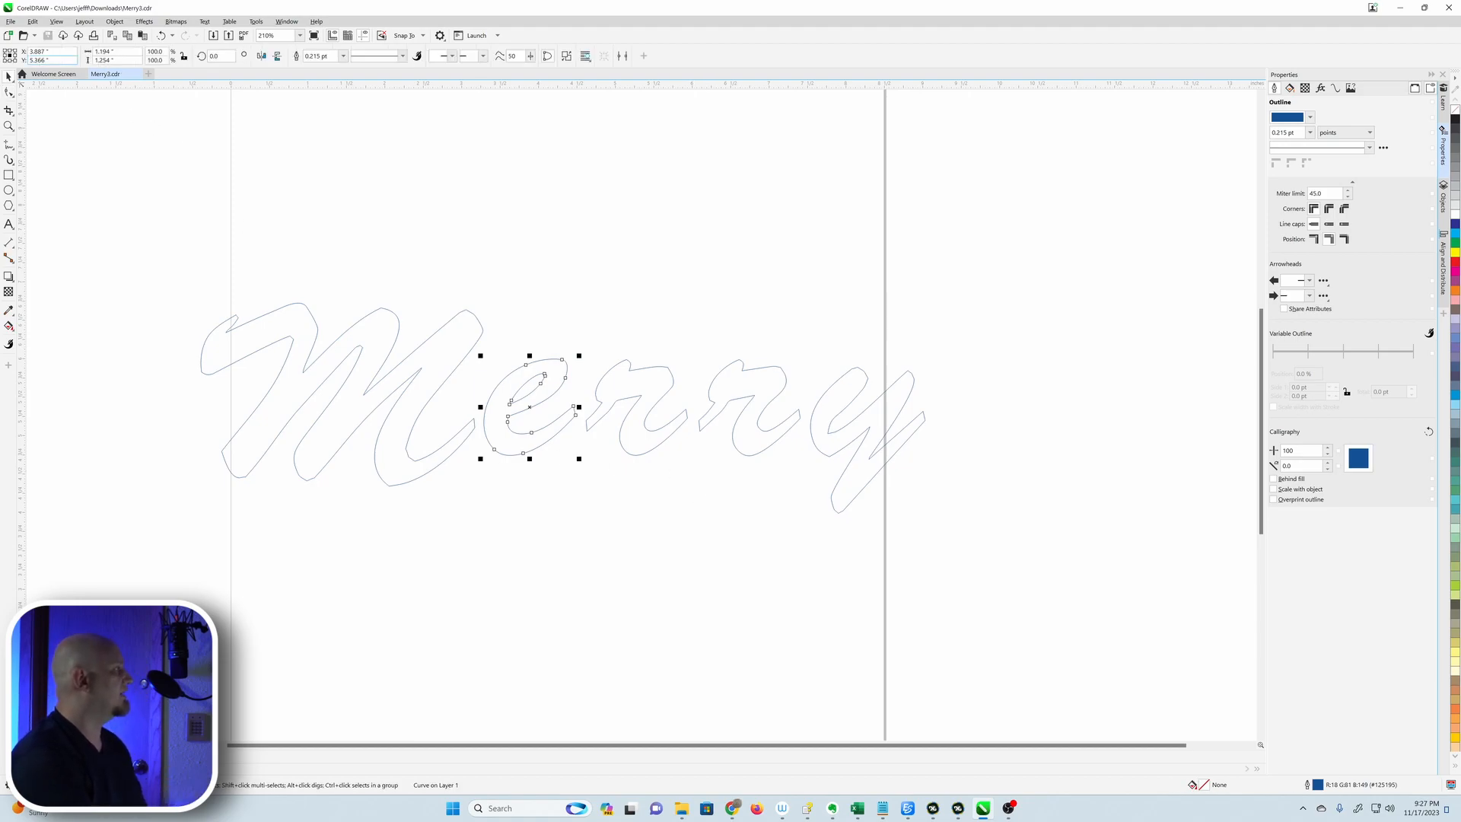
- Start exporting the Merry3 lettering and choose SVG - Scalable Vector Graphics as the file type
click(11, 21)
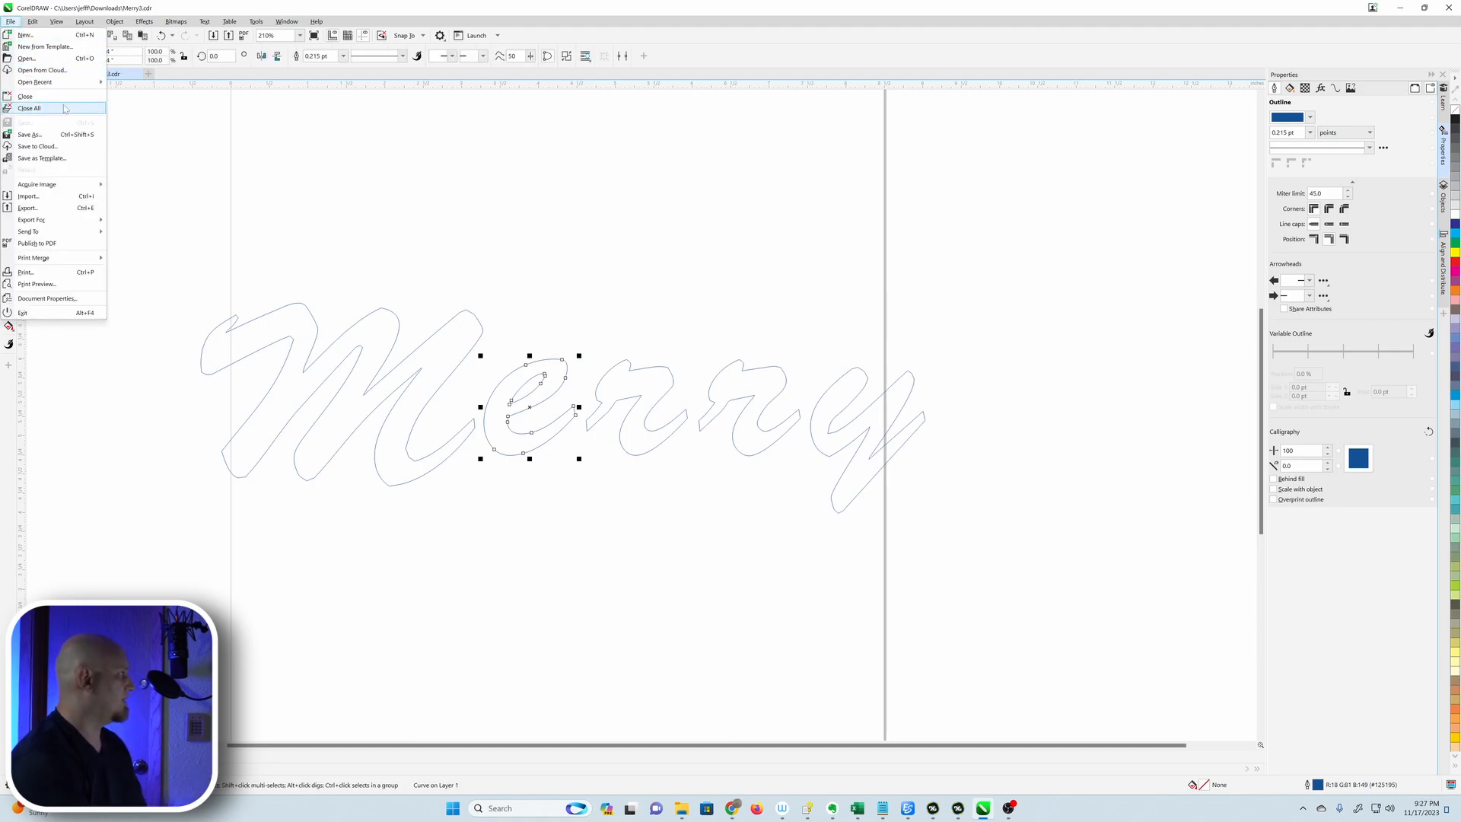
click(73, 207)
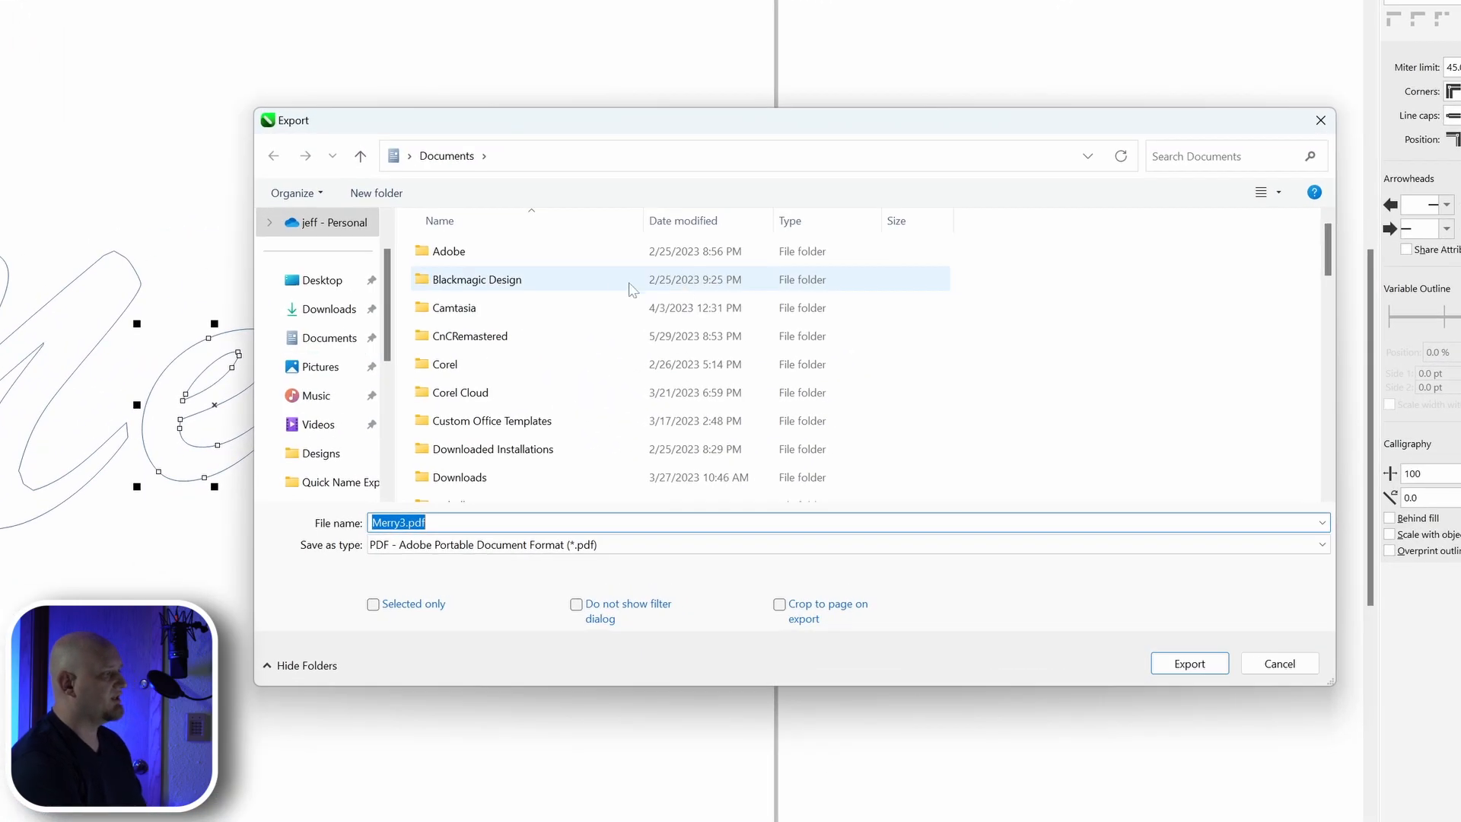
click(533, 545)
click(567, 135)
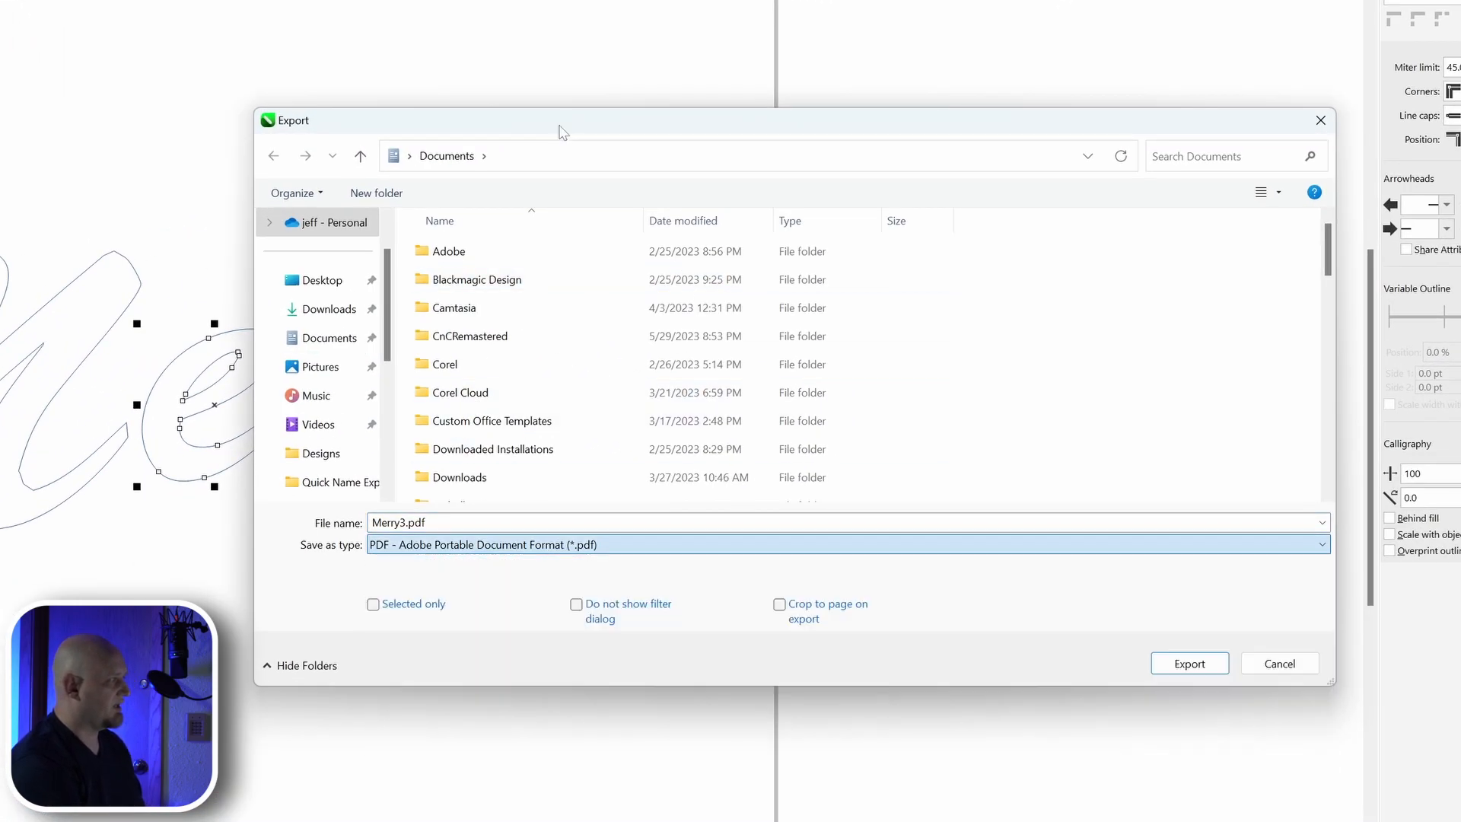
drag(567, 123, 526, 0)
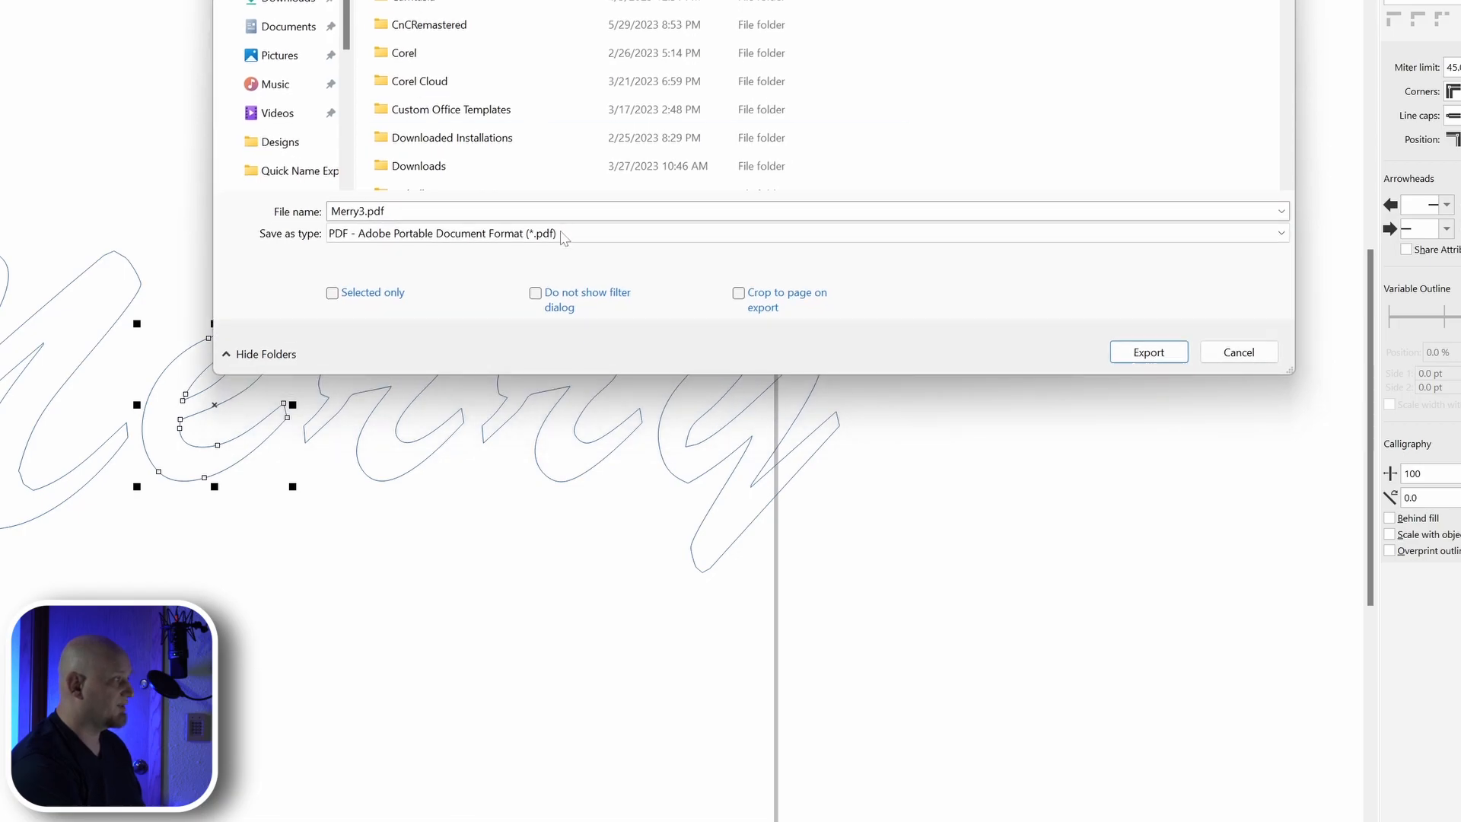
click(549, 233)
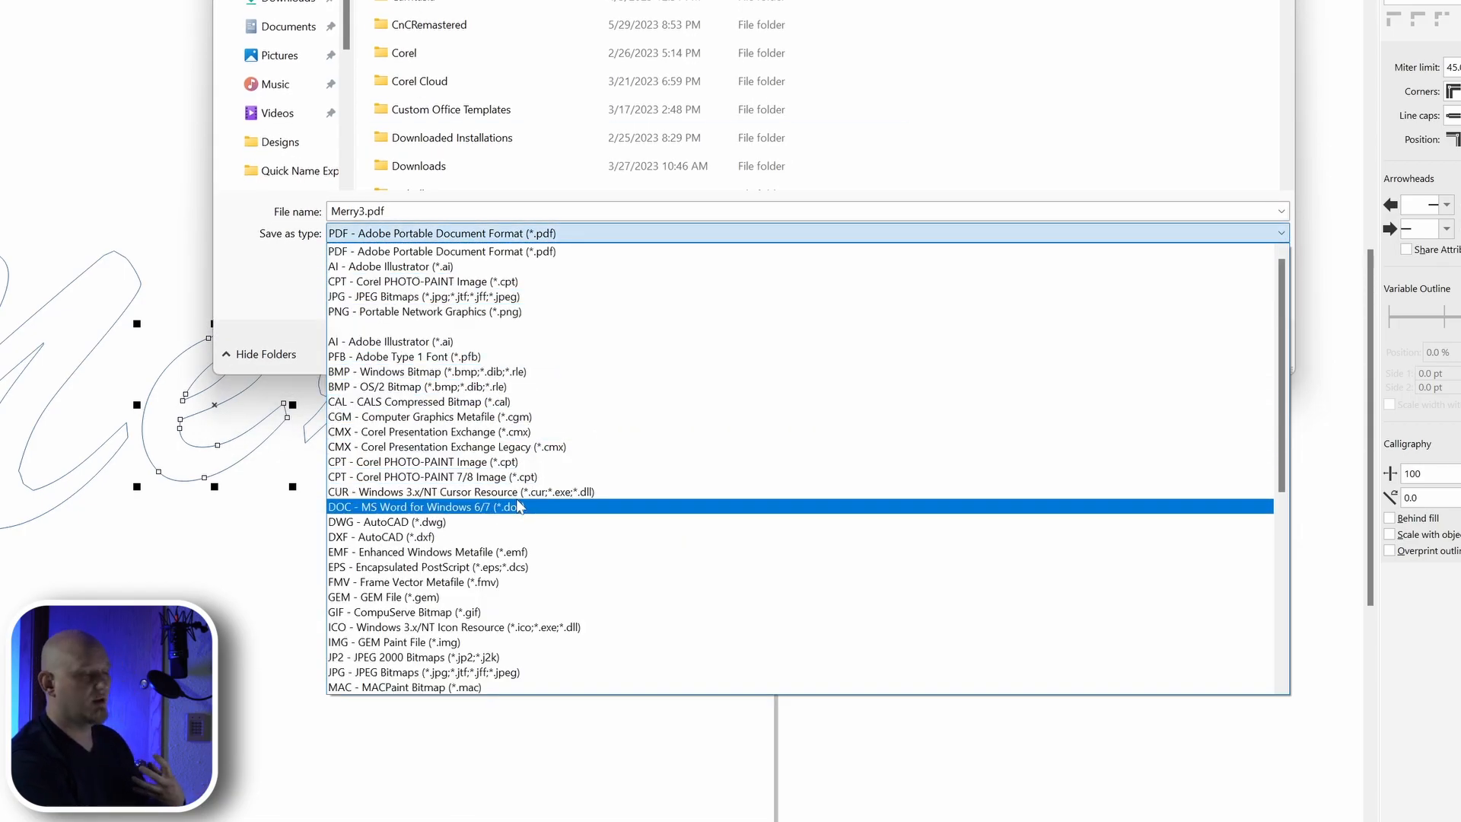
scroll(503, 556, down, 5)
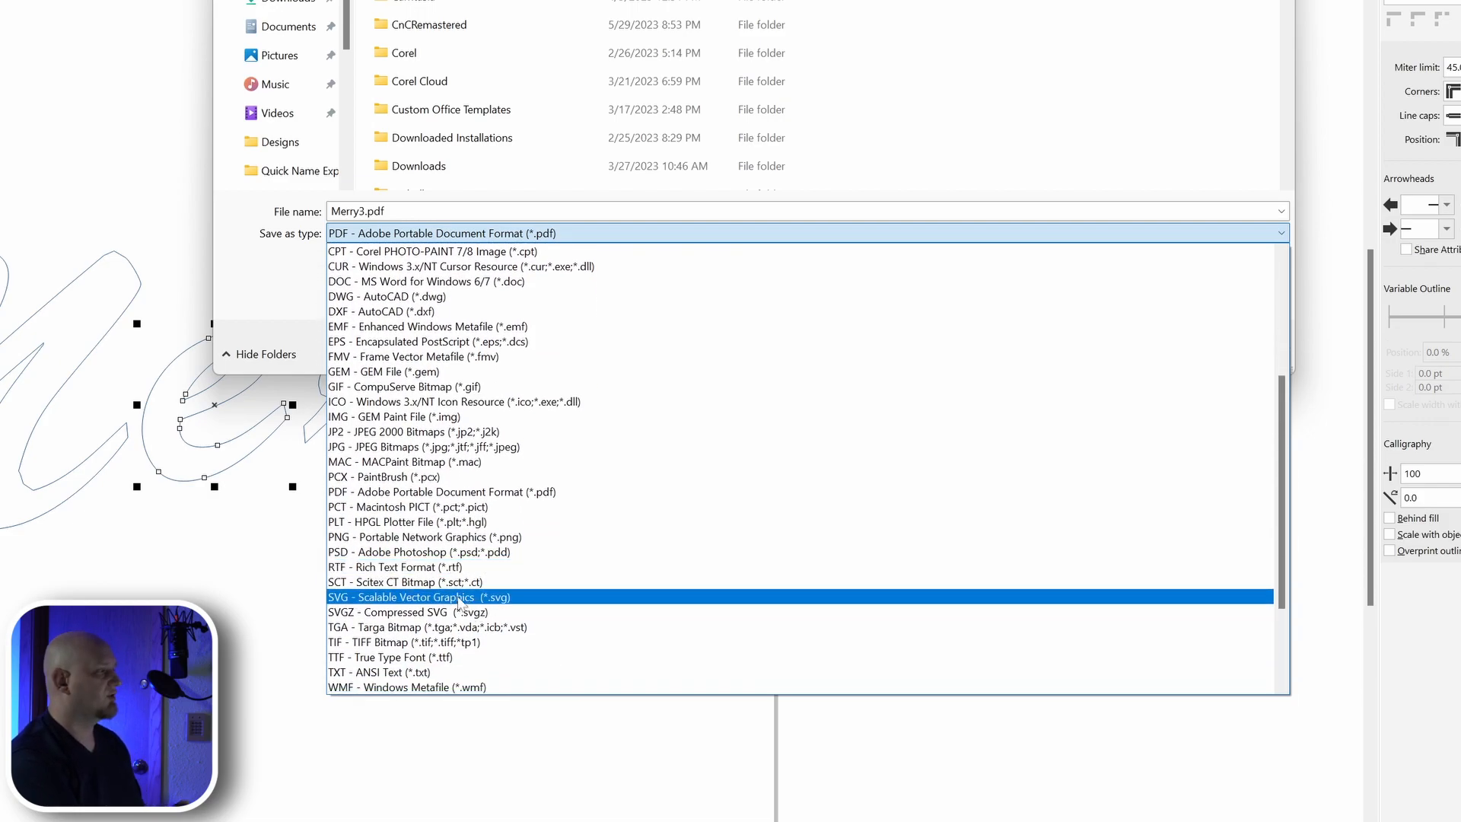
click(460, 597)
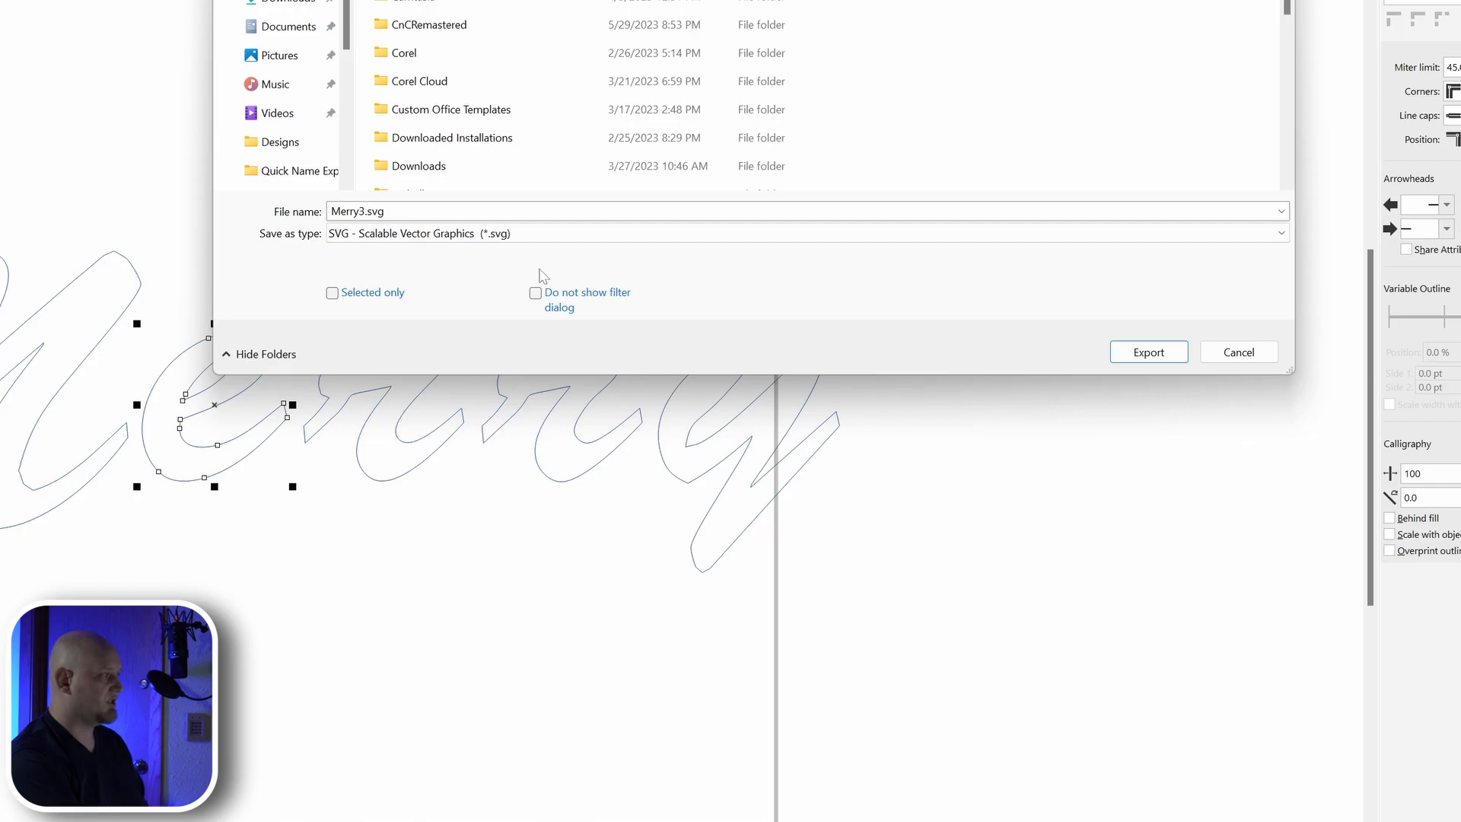
- Export the lettering as Merry3.svg, accepting the SVG 1.1 and Unicode UTF-8 export settings, and deselect the e
click(565, 239)
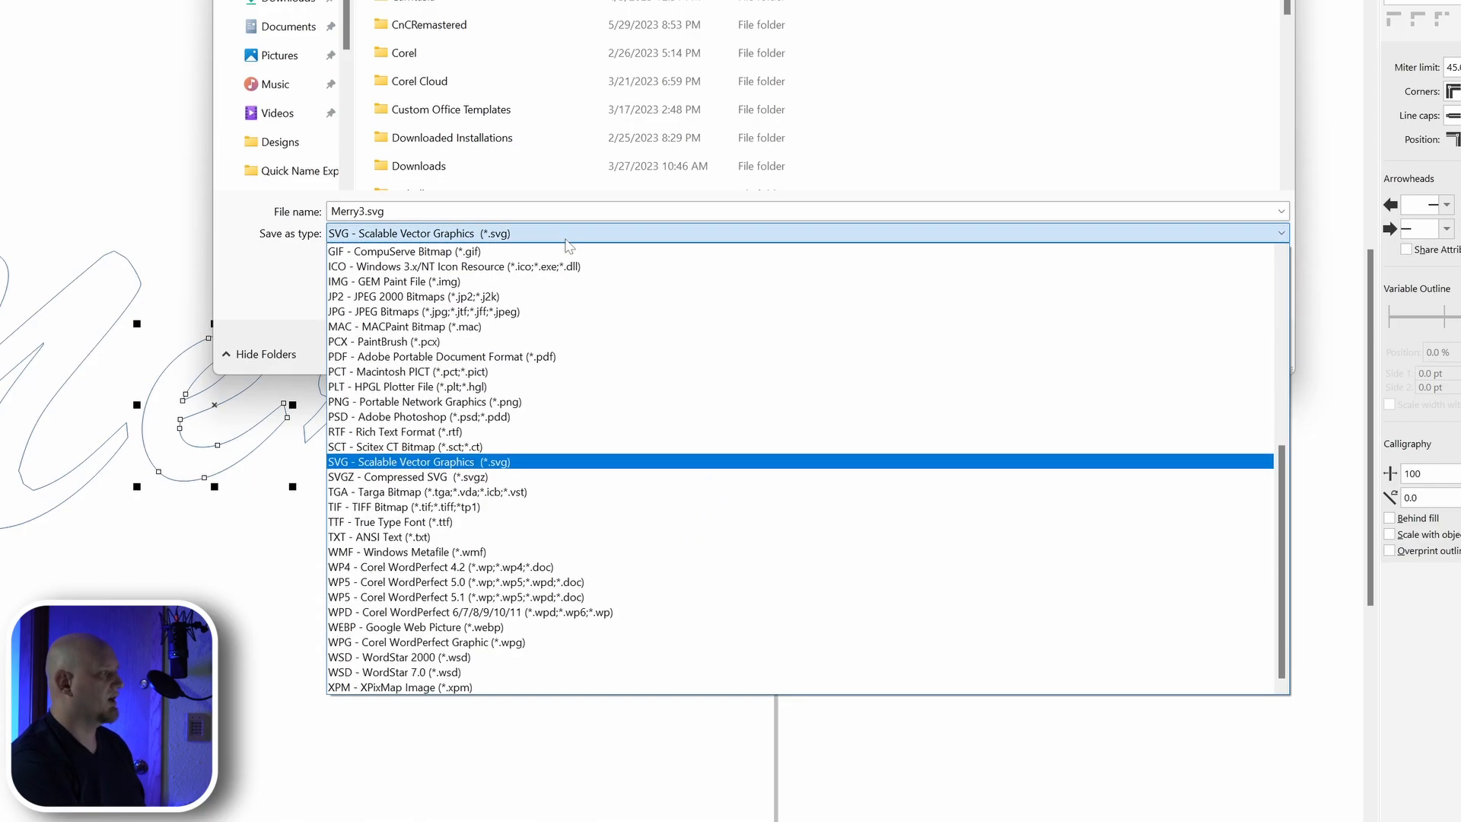
scroll(545, 423, up, 6)
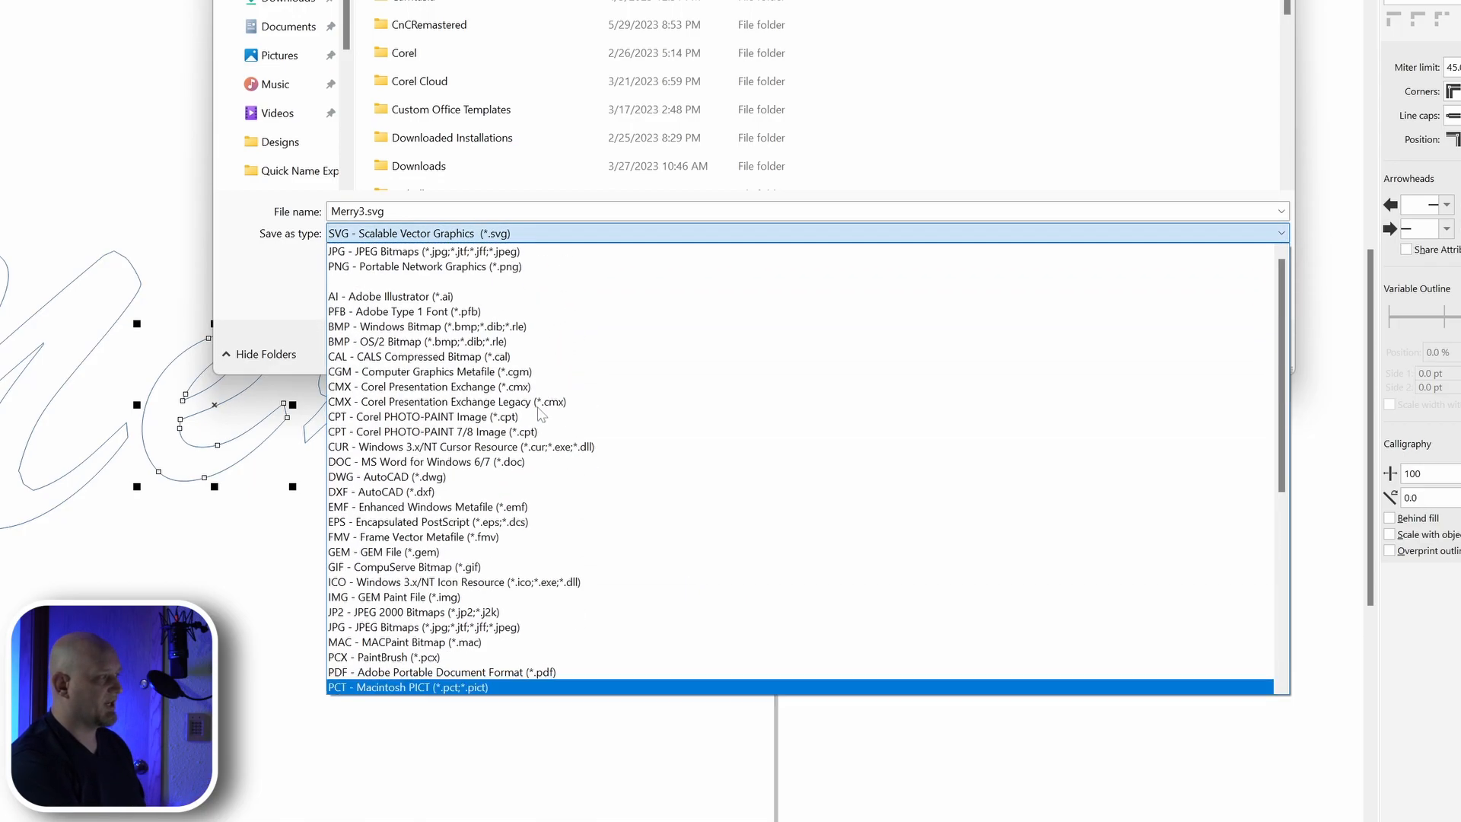
click(576, 230)
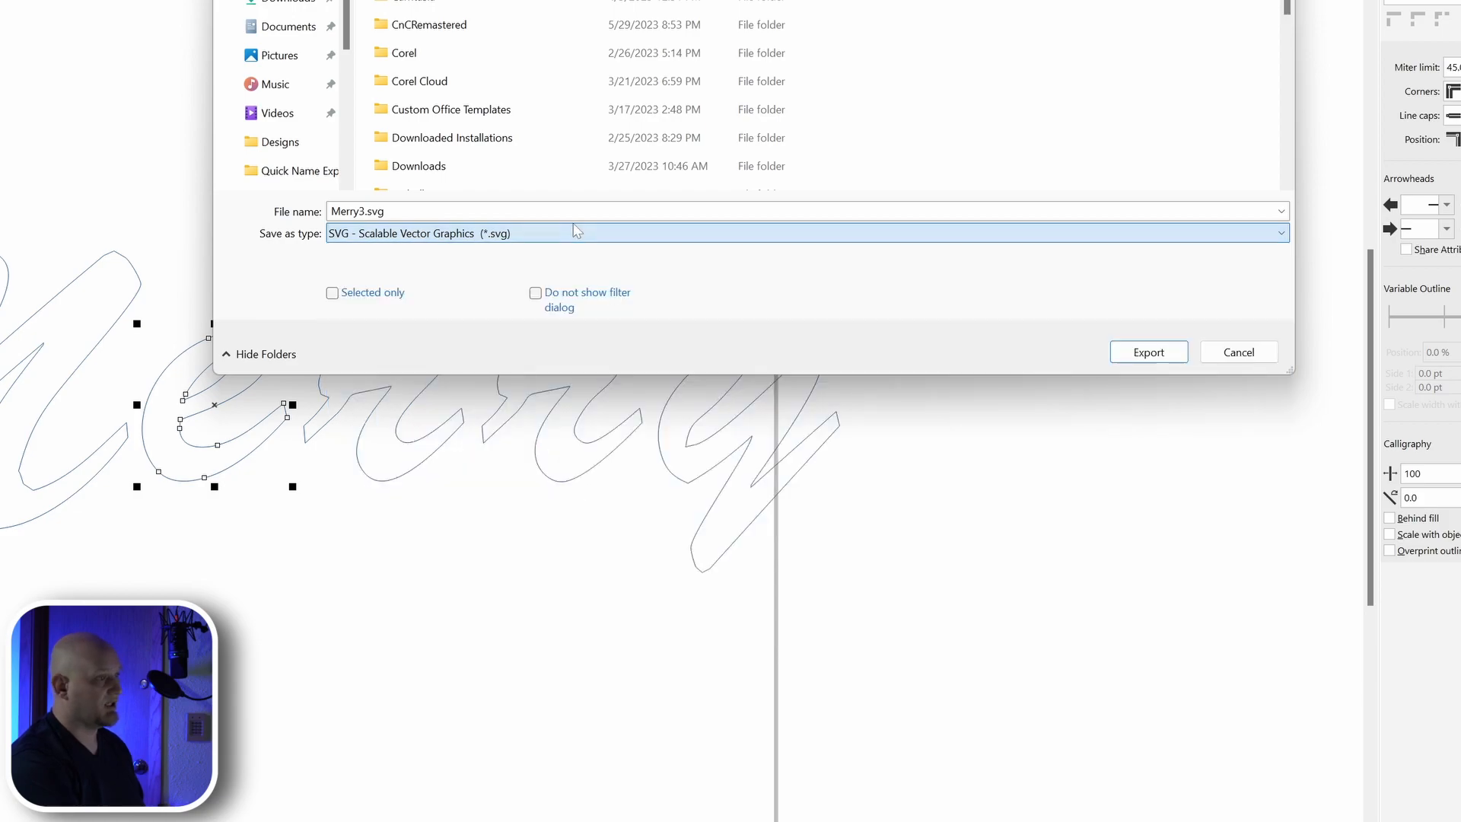
click(1169, 357)
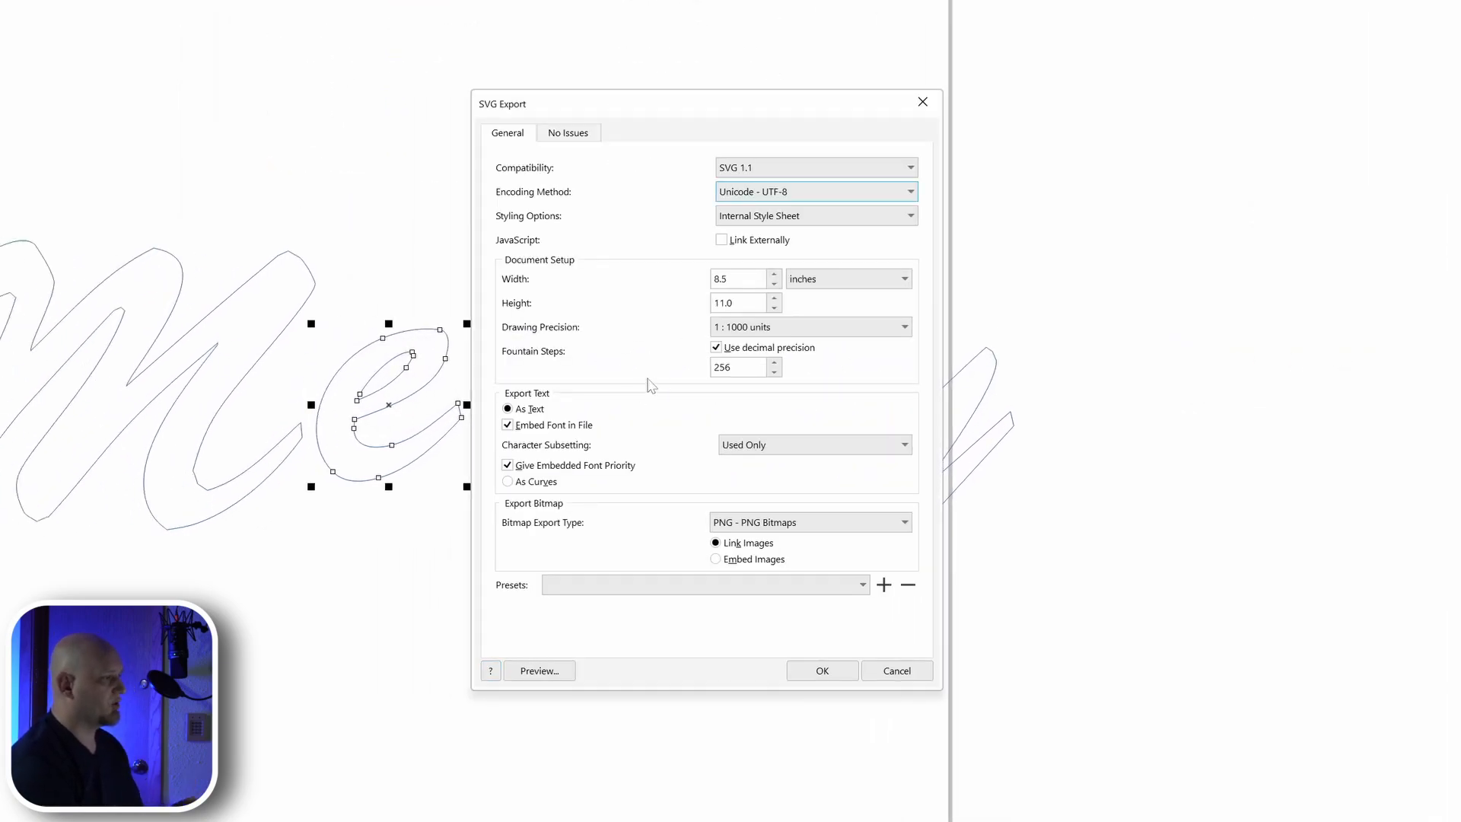
click(819, 670)
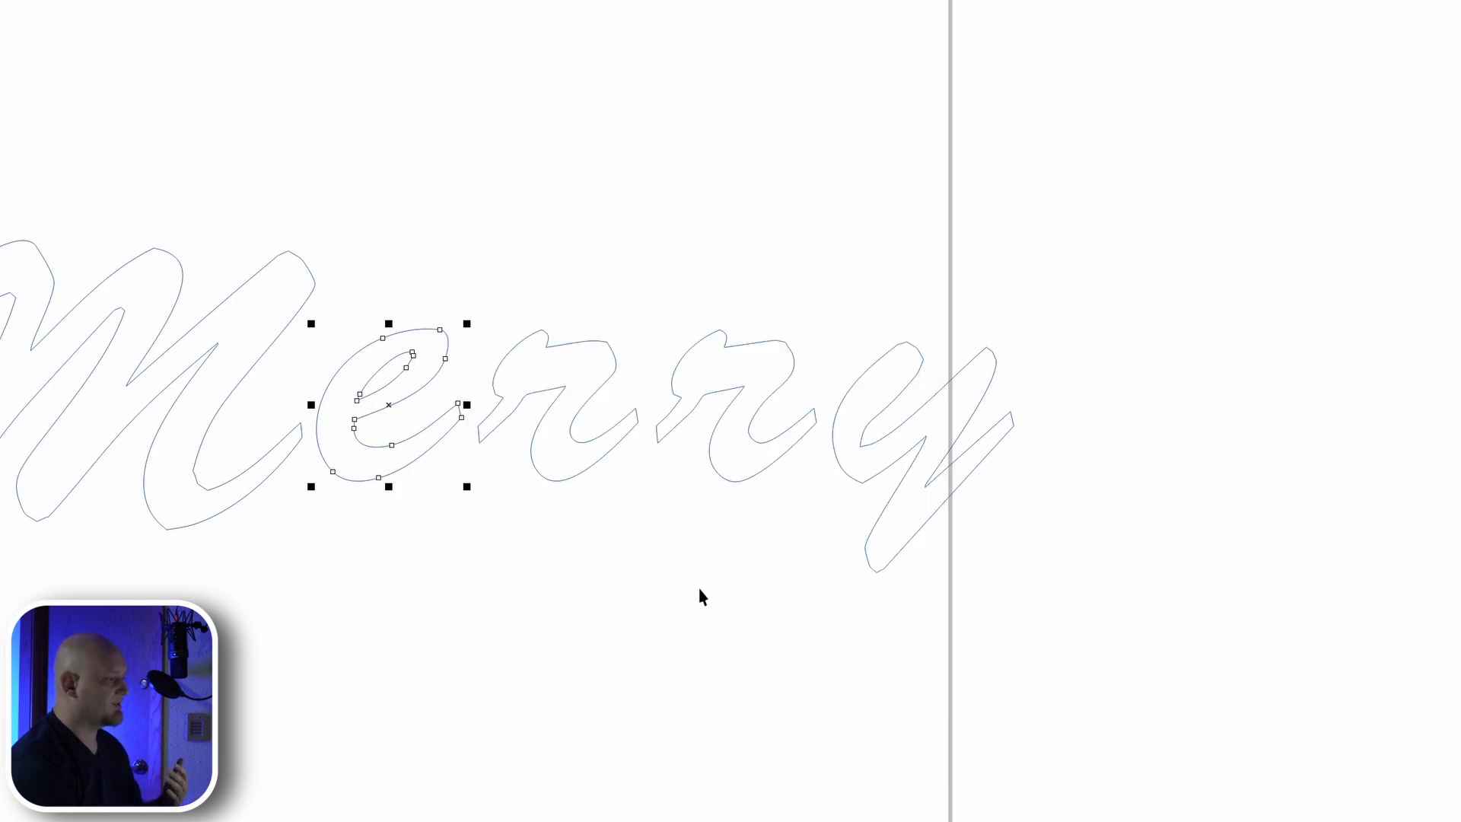
click(696, 589)
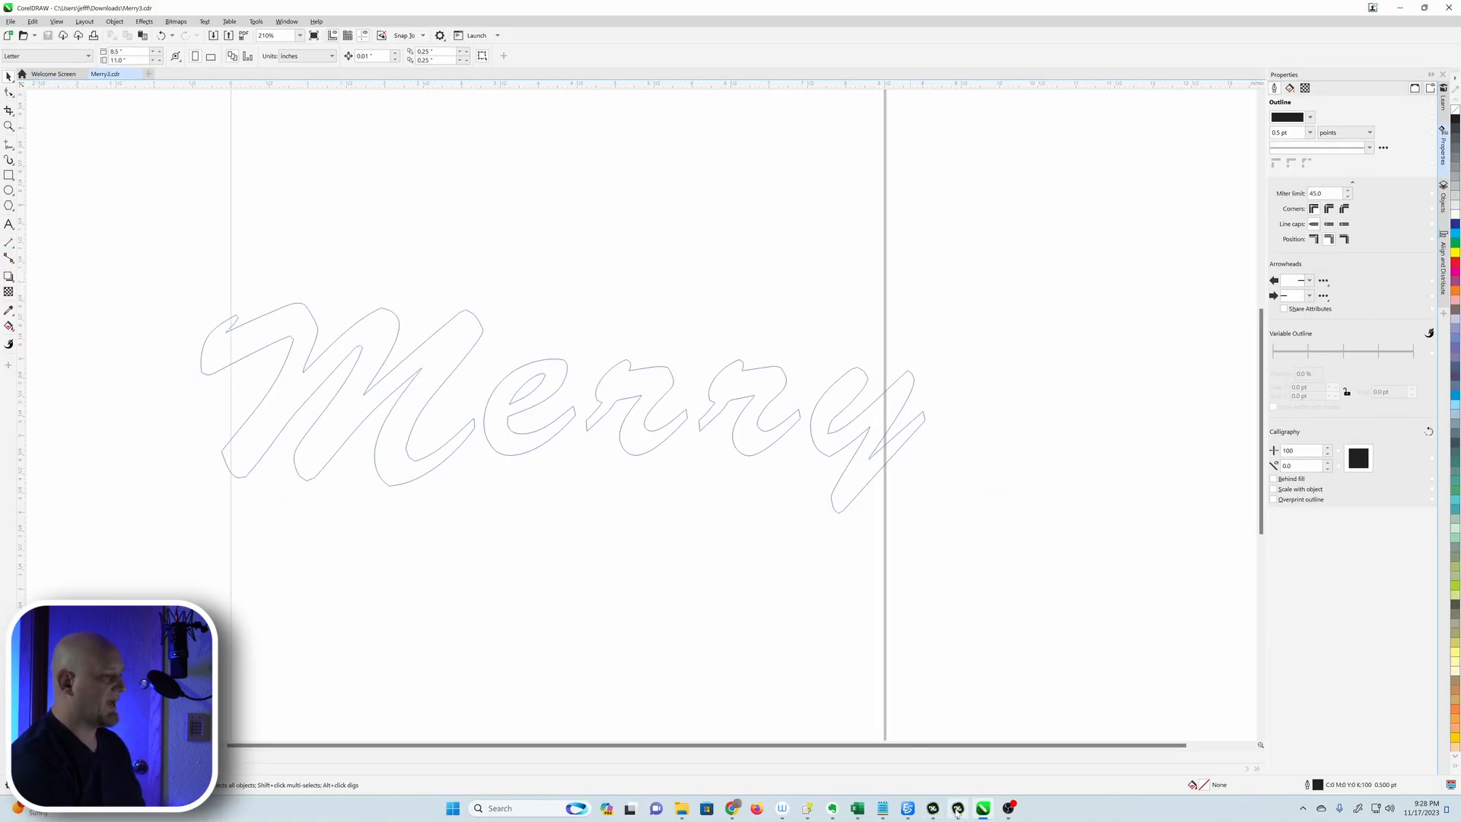
- Switch to Tajima DG16 by Pulse and close the Draw Fusion Merry1 document without saving its changes
mouse_move(958, 813)
click(957, 750)
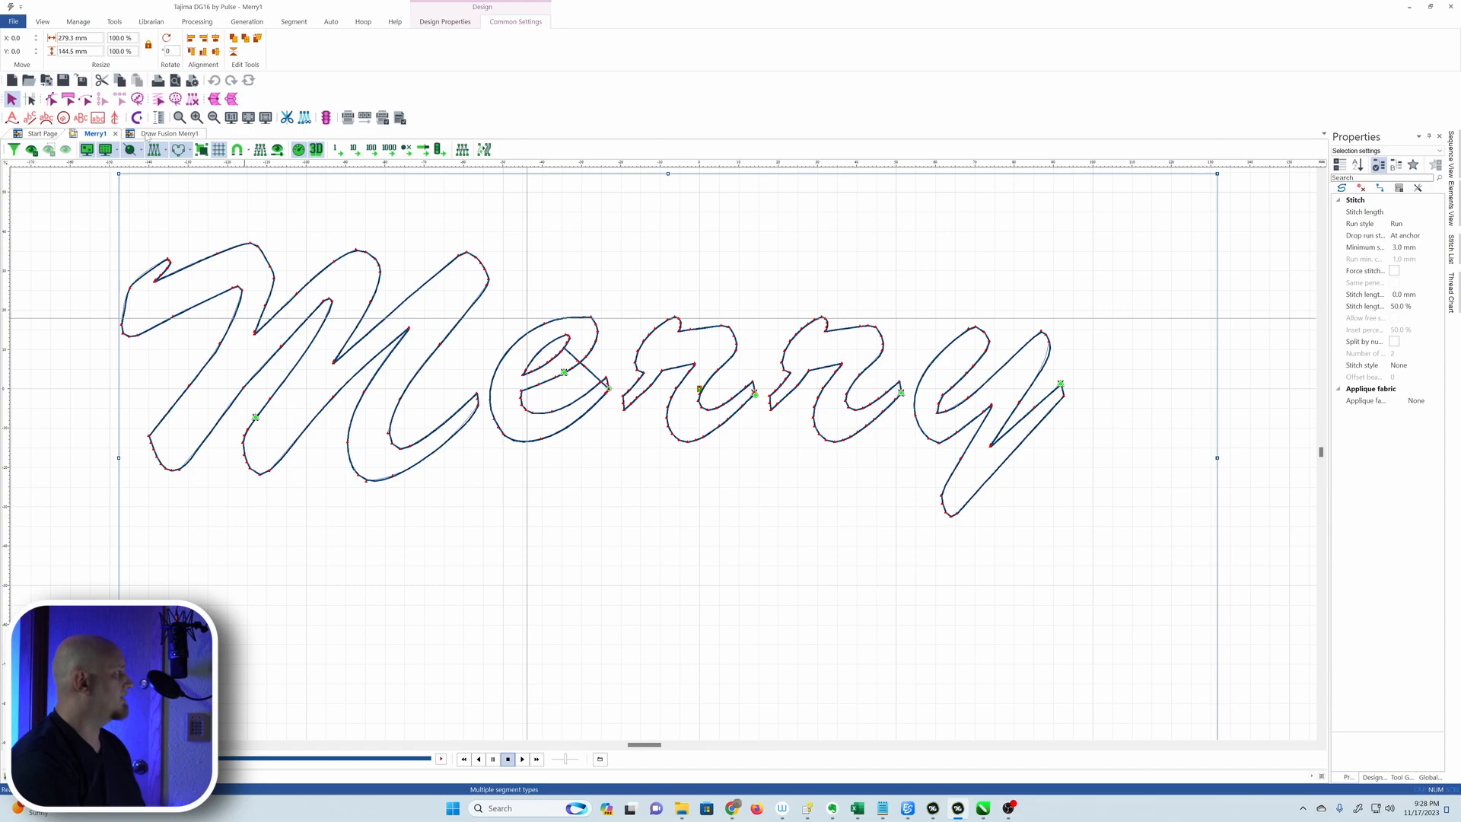
click(169, 133)
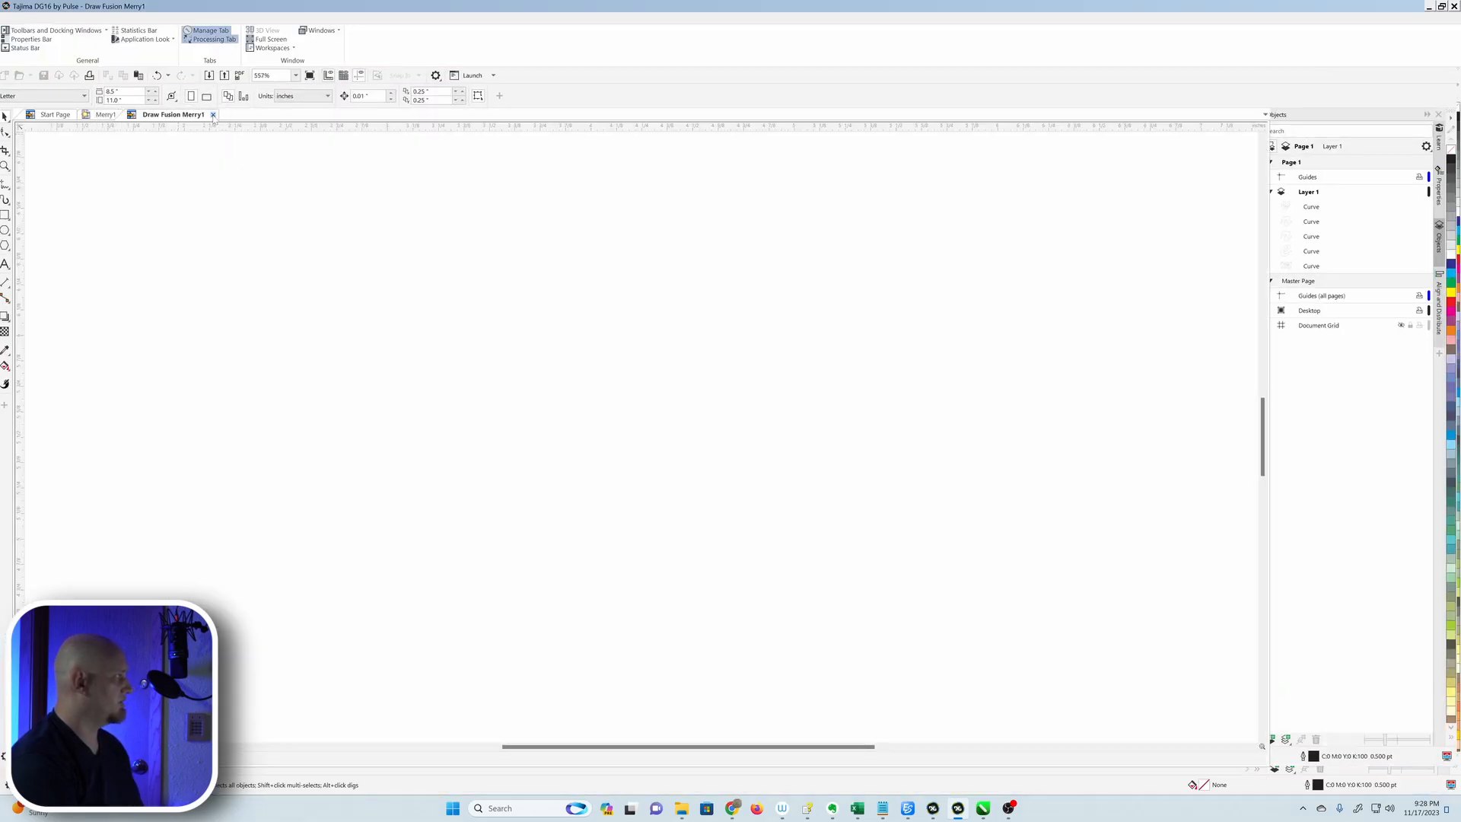
click(213, 114)
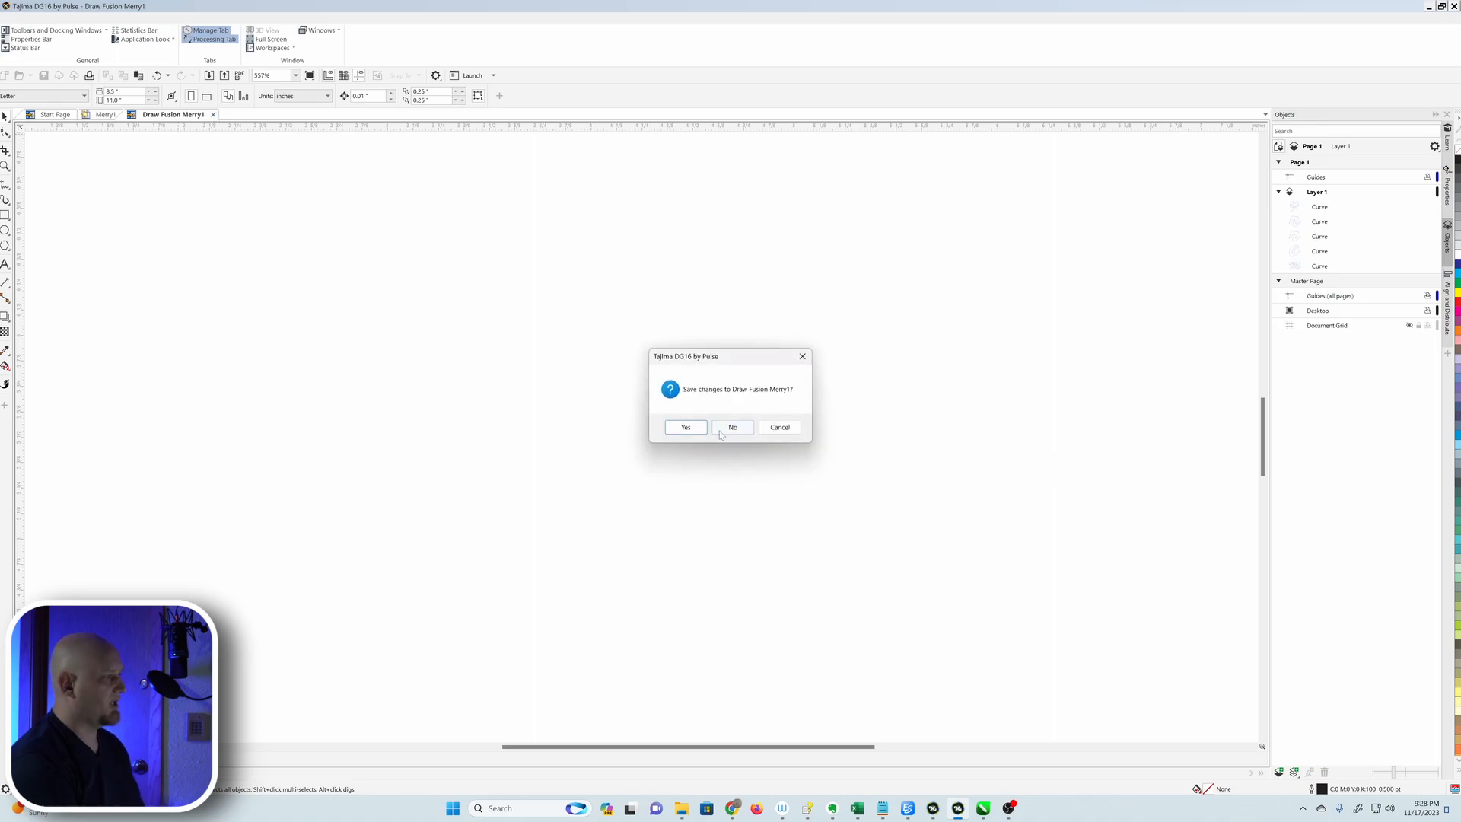
click(733, 428)
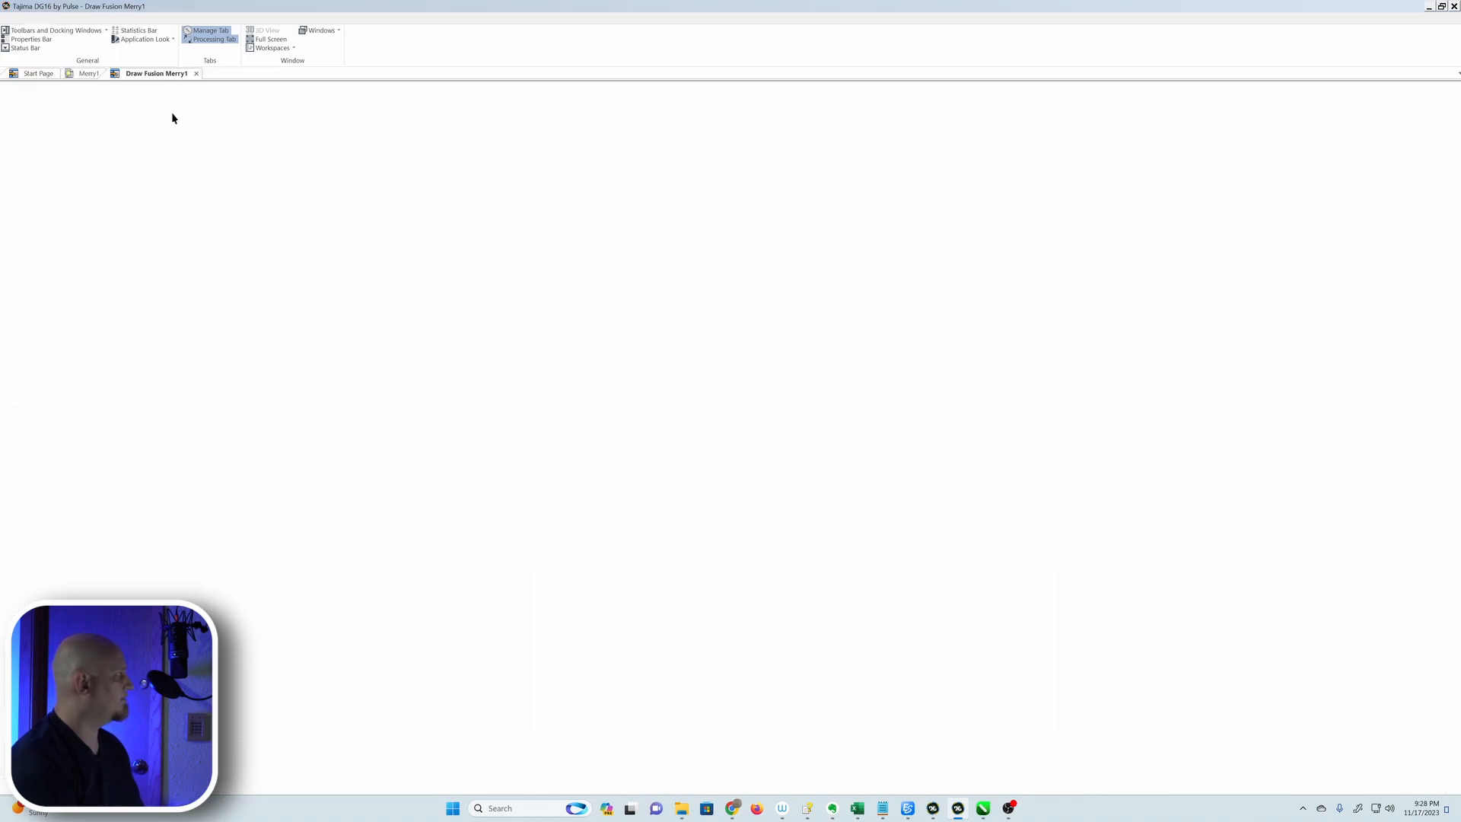